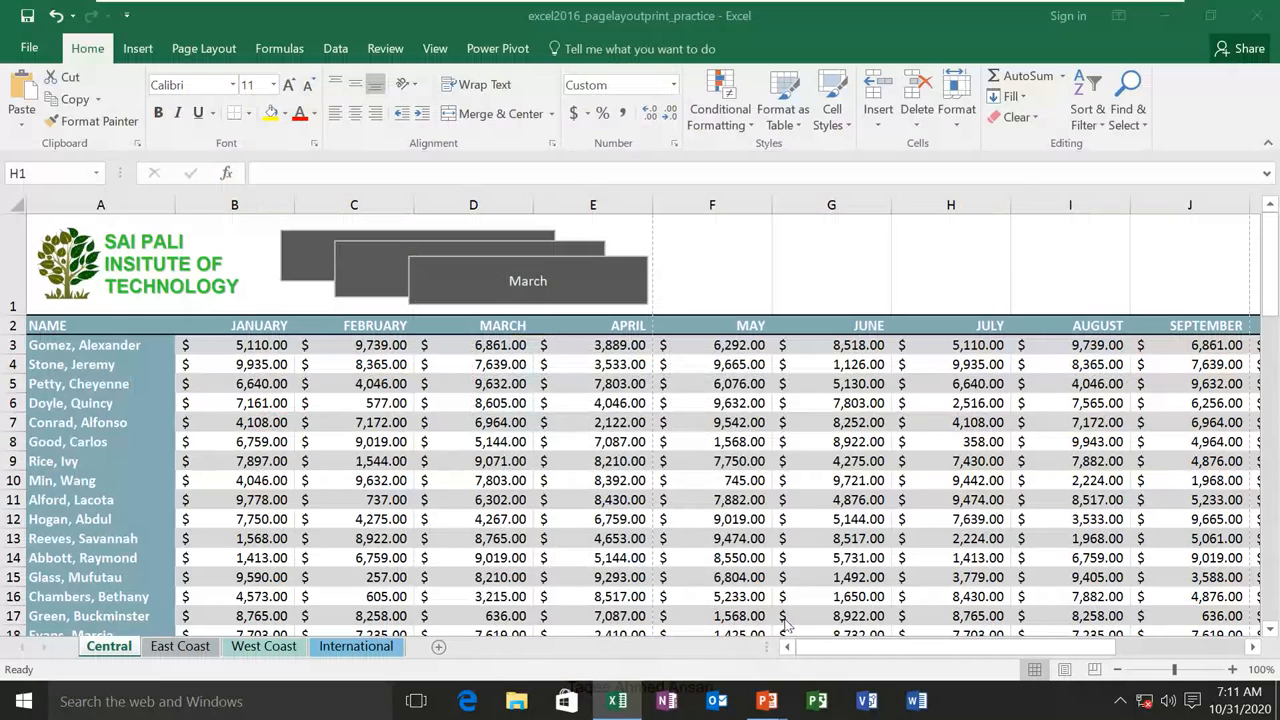
Apply the Marquee theme colors to the workbook
{"action": "left_click", "coordinate": [285, 347]}
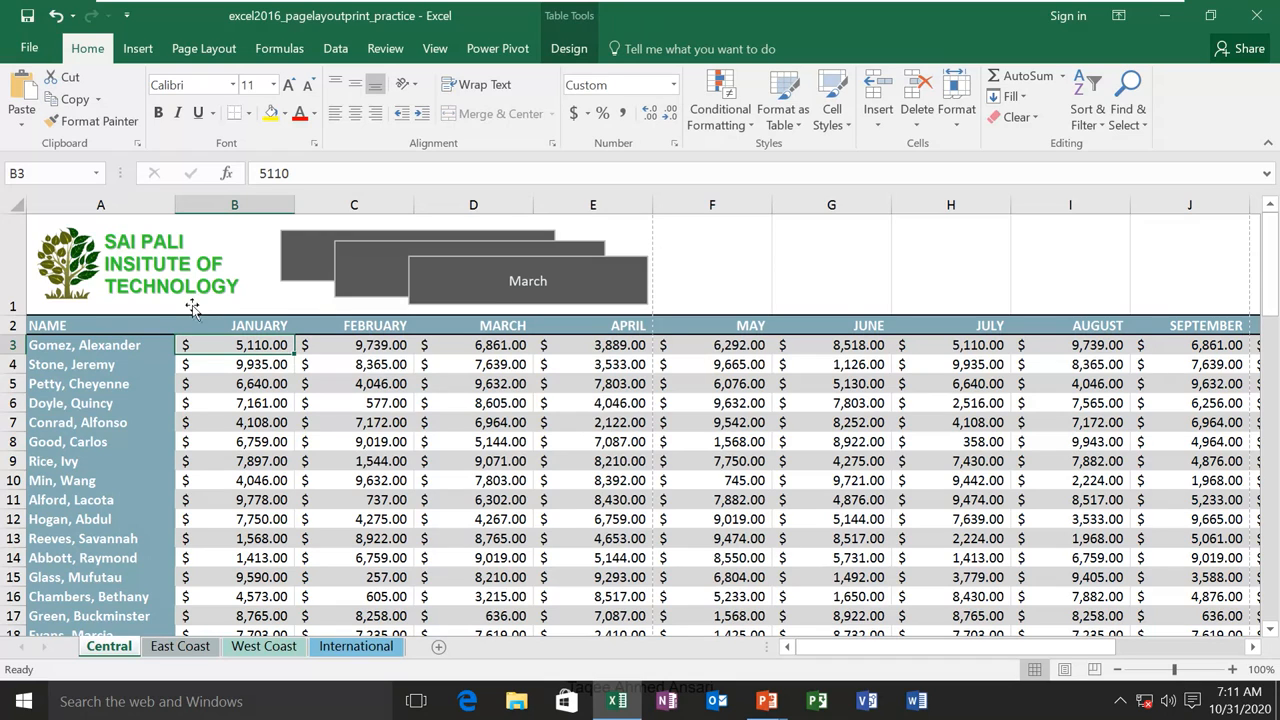
{"action": "left_click", "coordinate": [204, 49]}
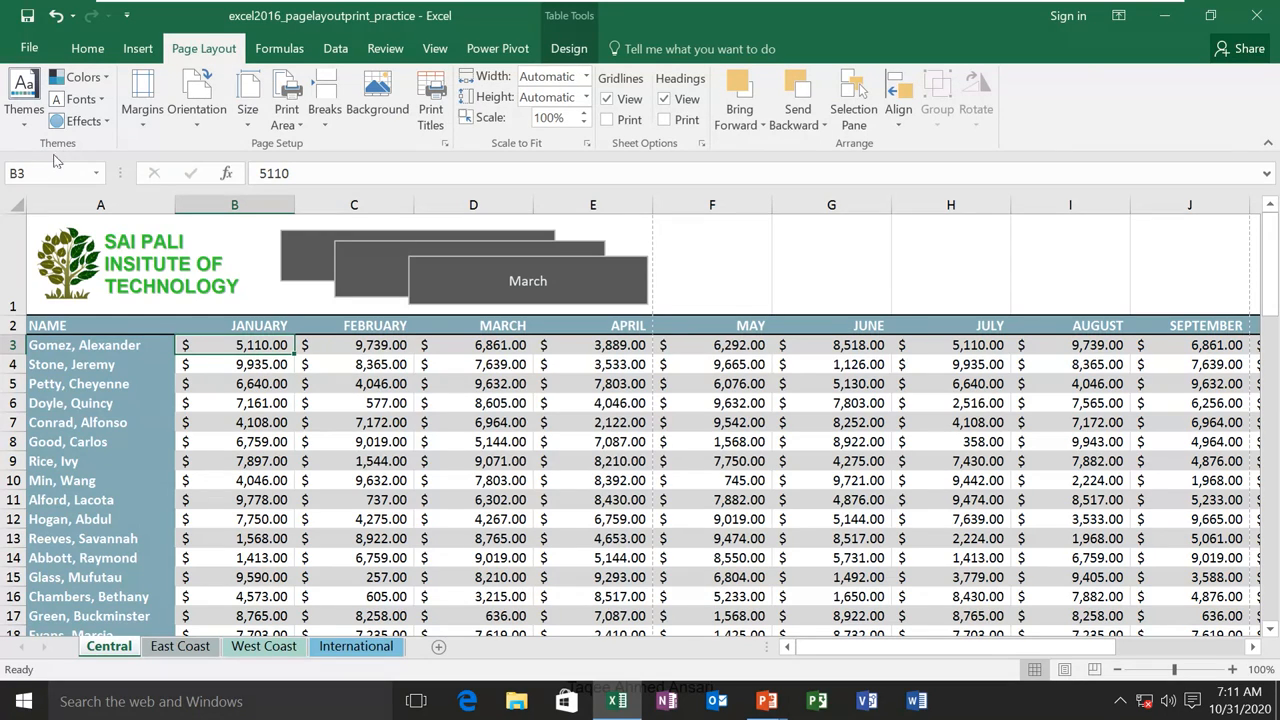
{"action": "left_click", "coordinate": [25, 126]}
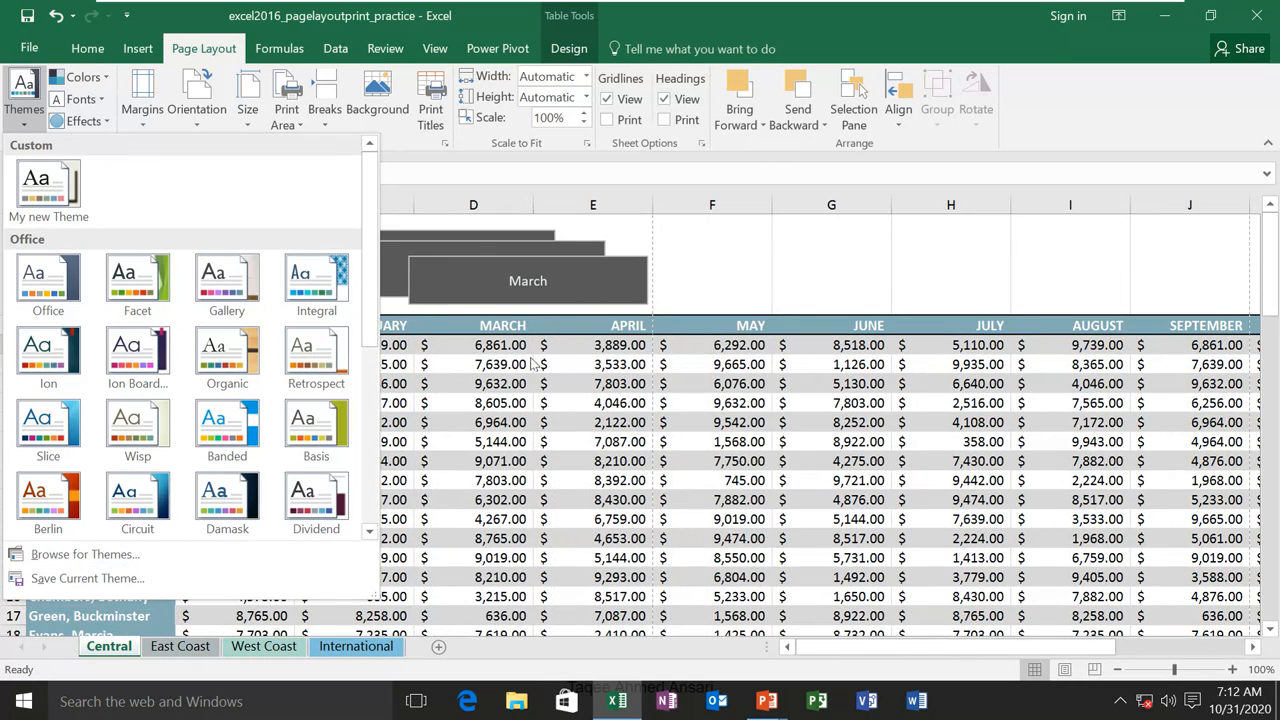
{"action": "left_click", "coordinate": [33, 125]}
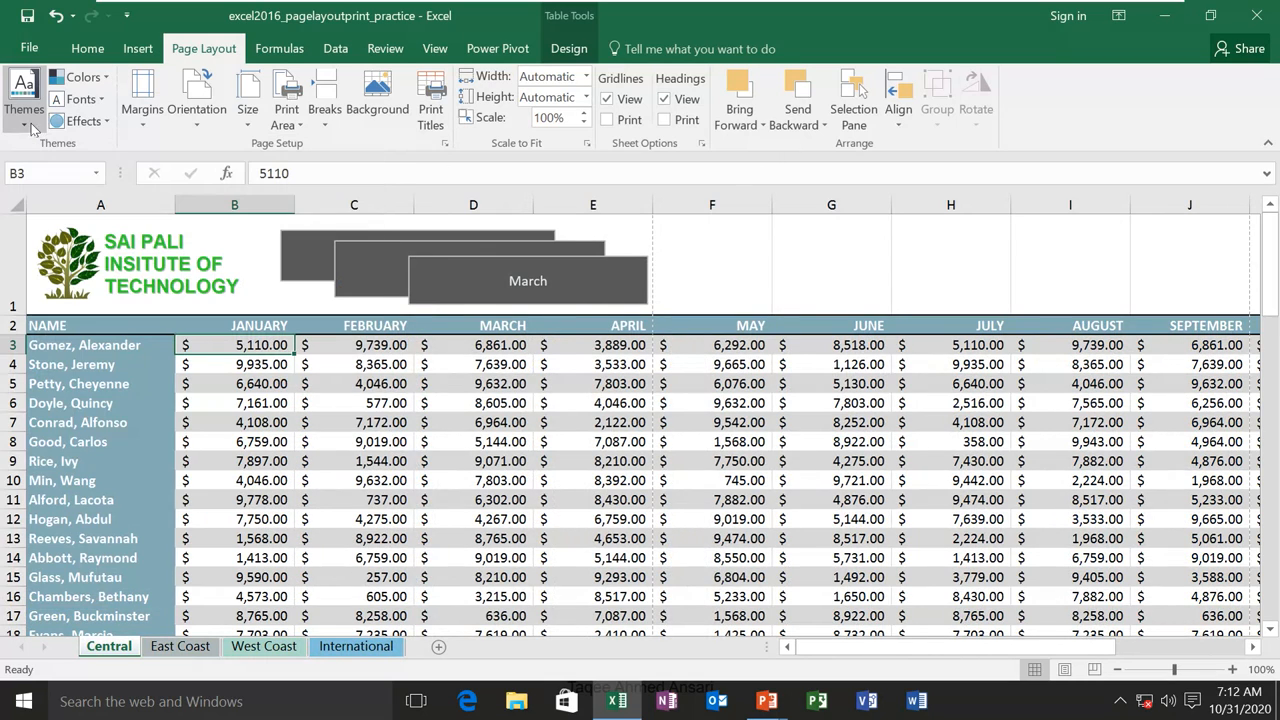
{"action": "left_click", "coordinate": [103, 85]}
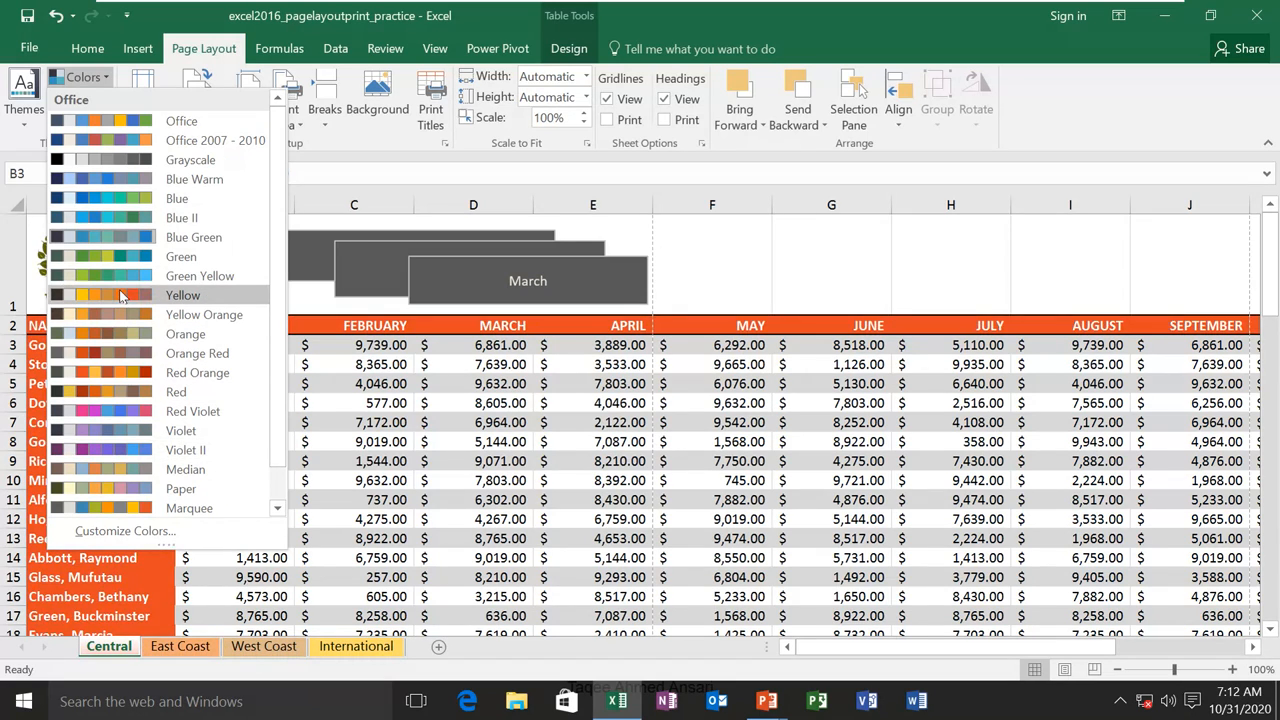
{"action": "left_click", "coordinate": [130, 510]}
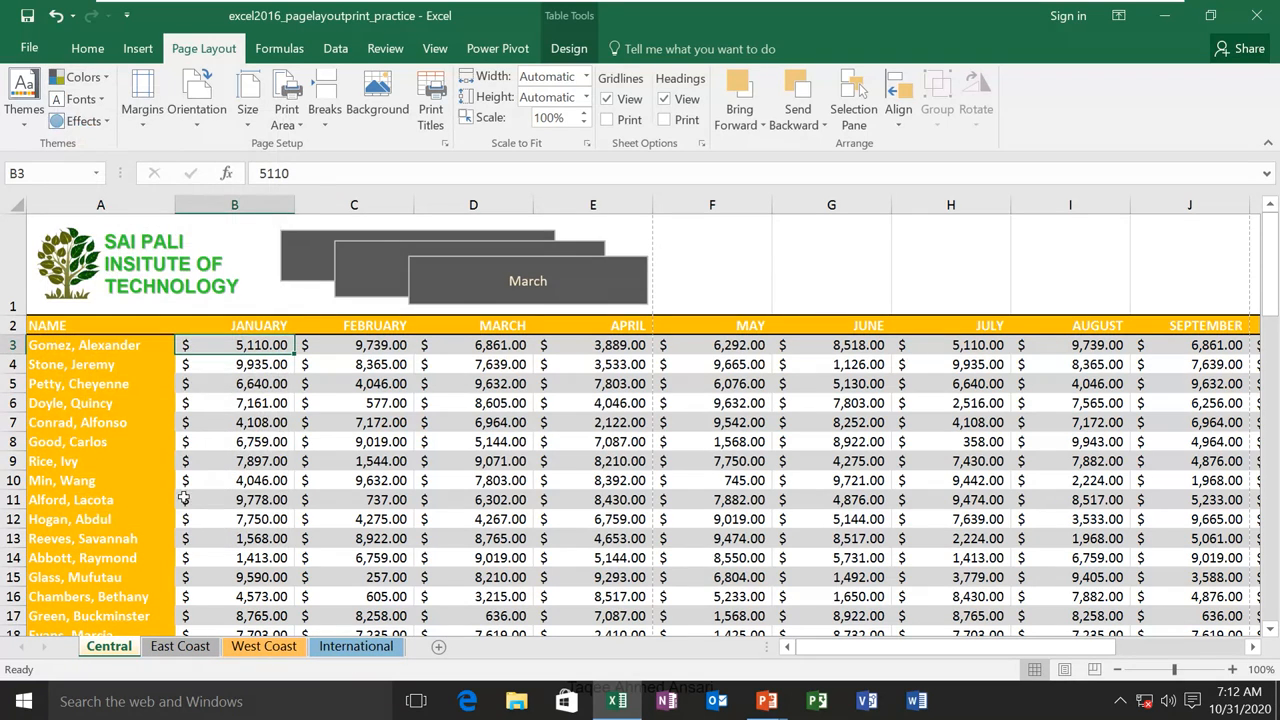
Apply the Century Schoolbook theme fonts and the Frosted Glass theme effects to the workbook
{"action": "left_click", "coordinate": [82, 99]}
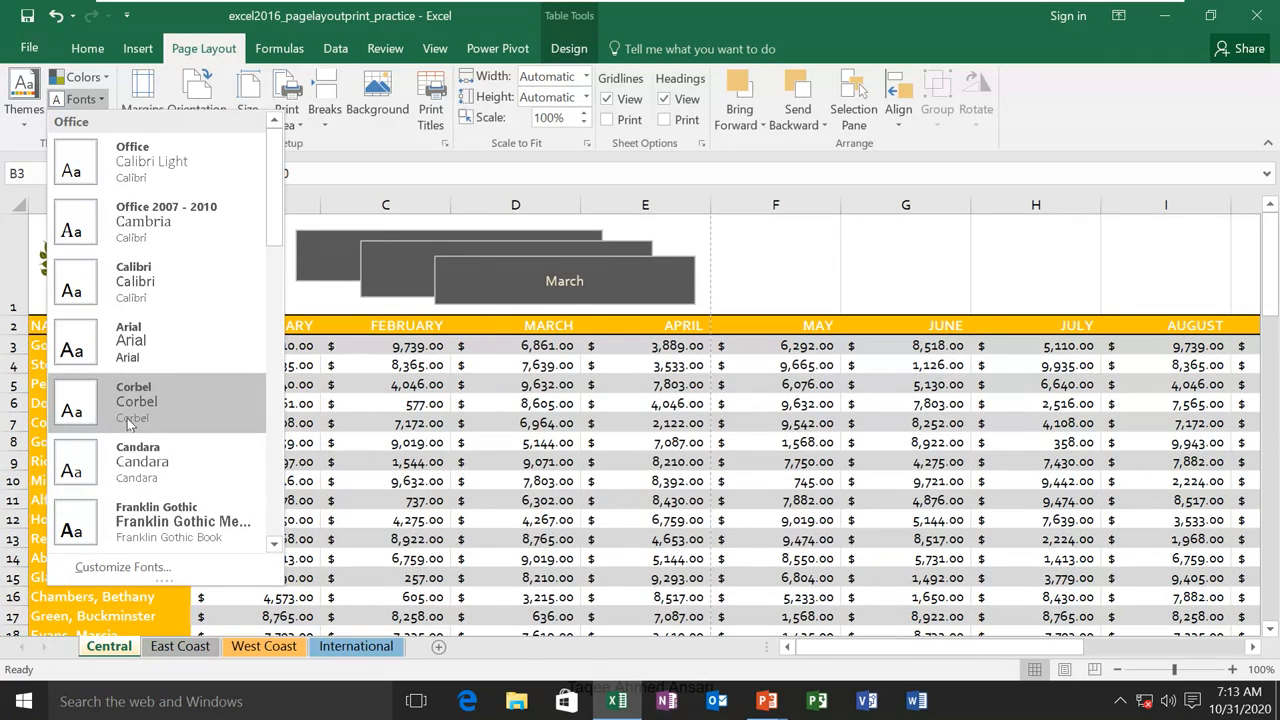
{"action": "scroll", "coordinate": [130, 430], "scroll_direction": "down", "scroll_amount": 3}
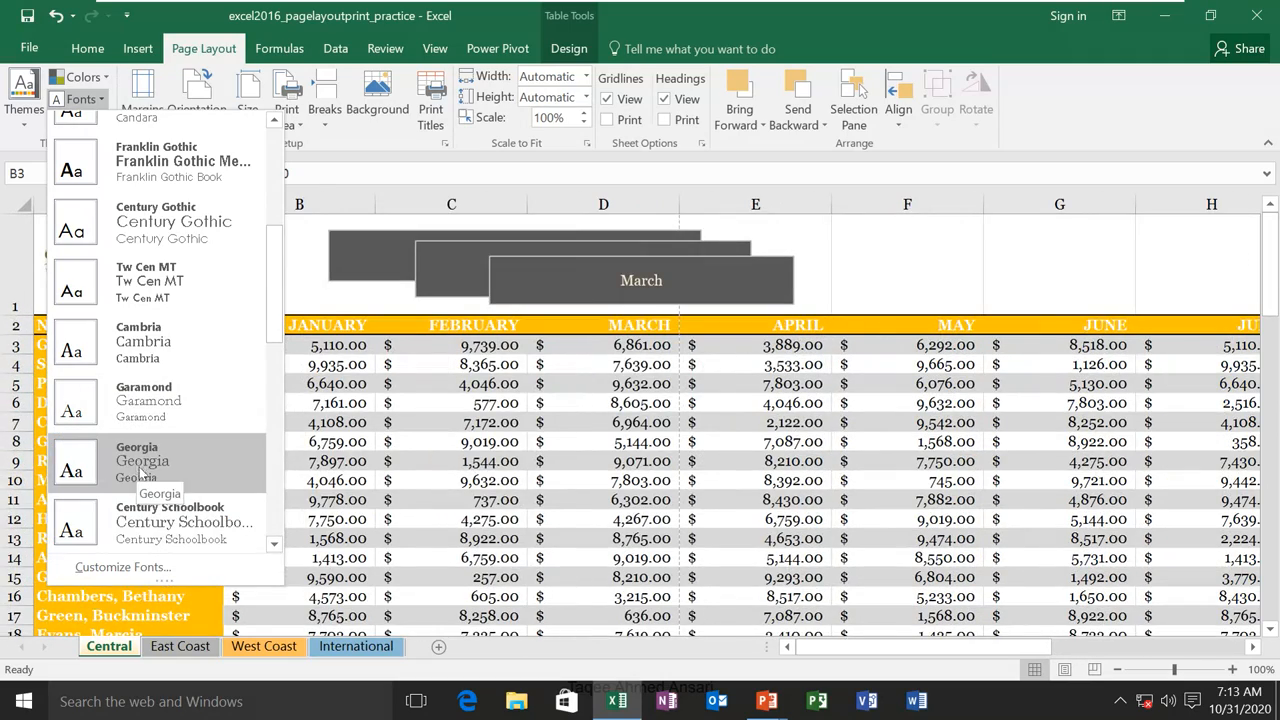
{"action": "left_click", "coordinate": [163, 522]}
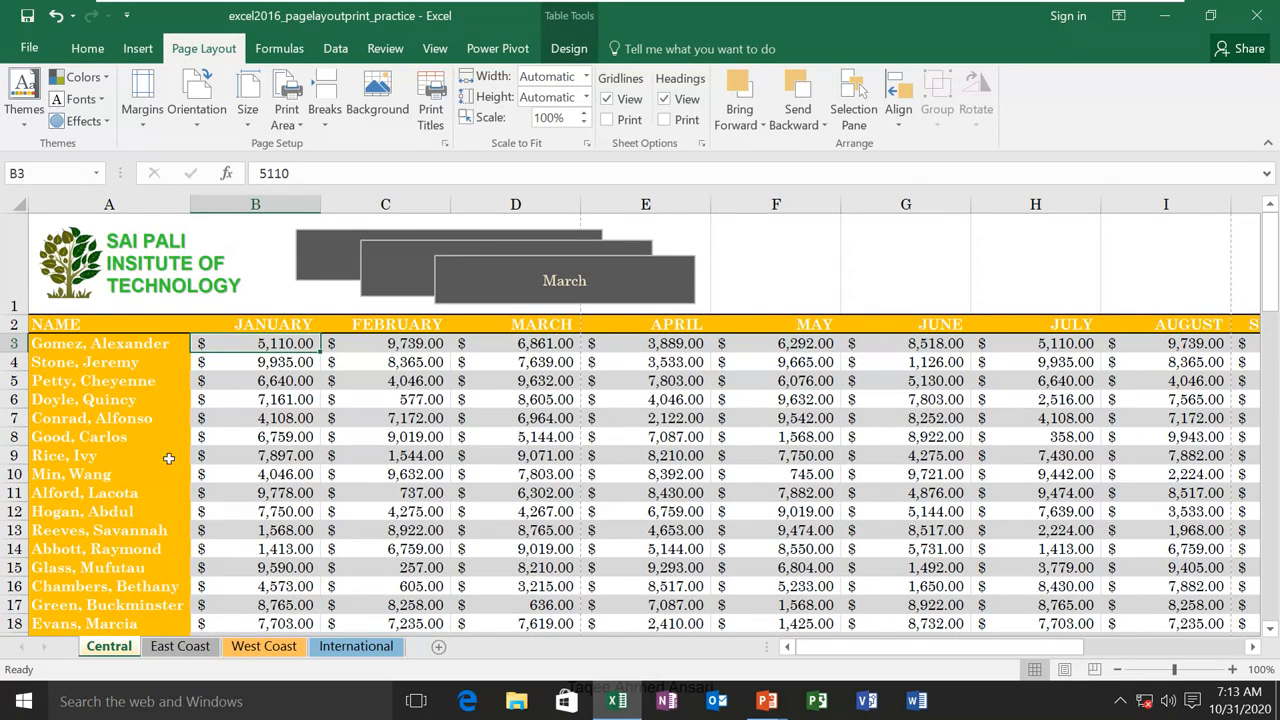
{"action": "left_click", "coordinate": [80, 121]}
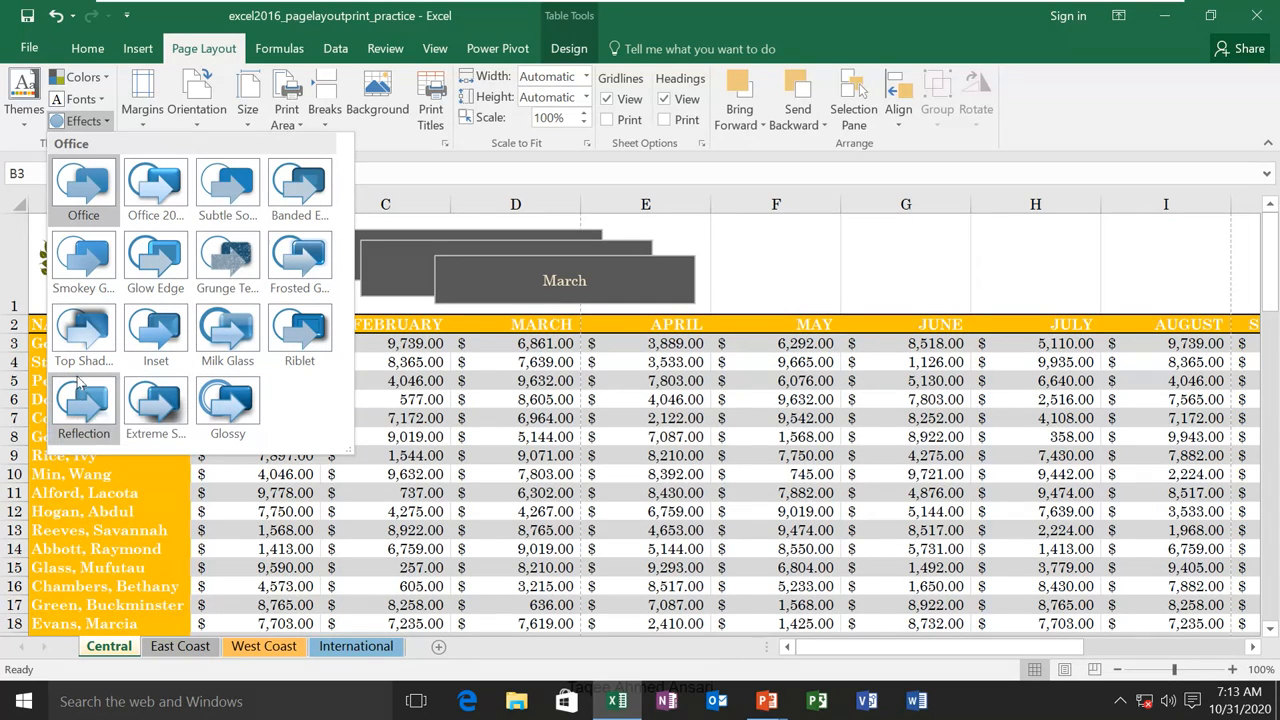
{"action": "left_click", "coordinate": [302, 258]}
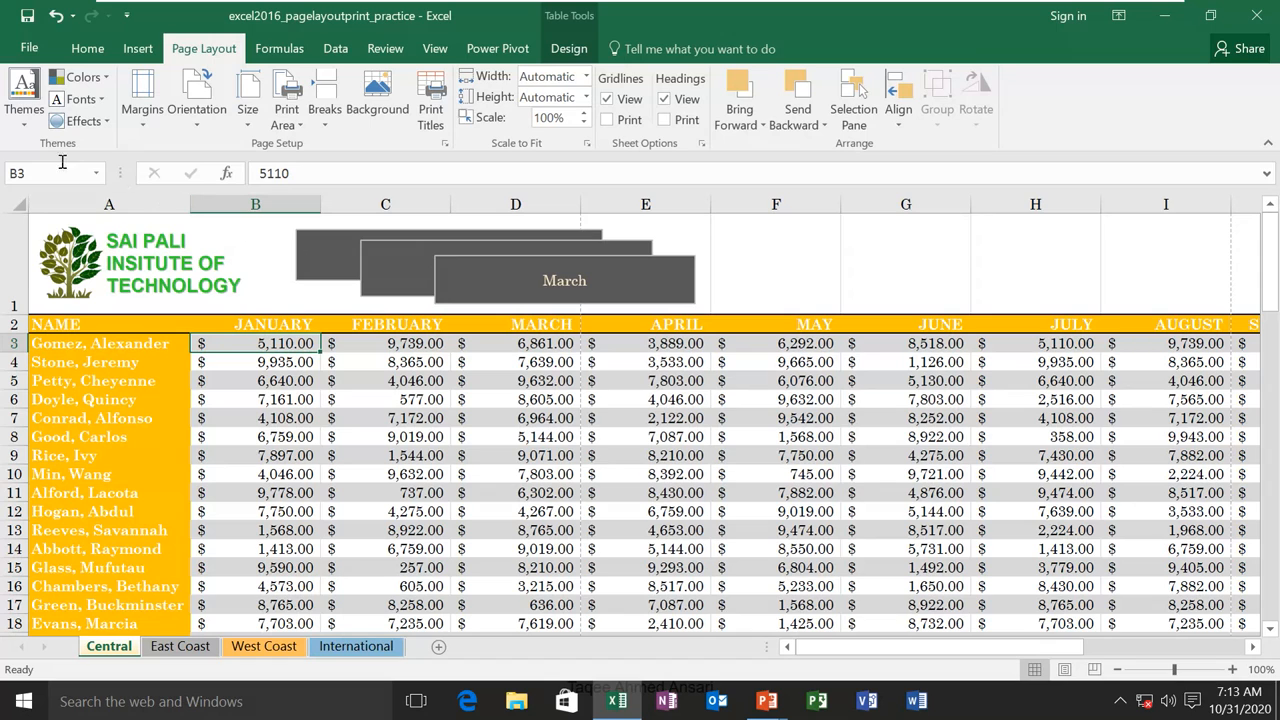
{"action": "left_click", "coordinate": [24, 95]}
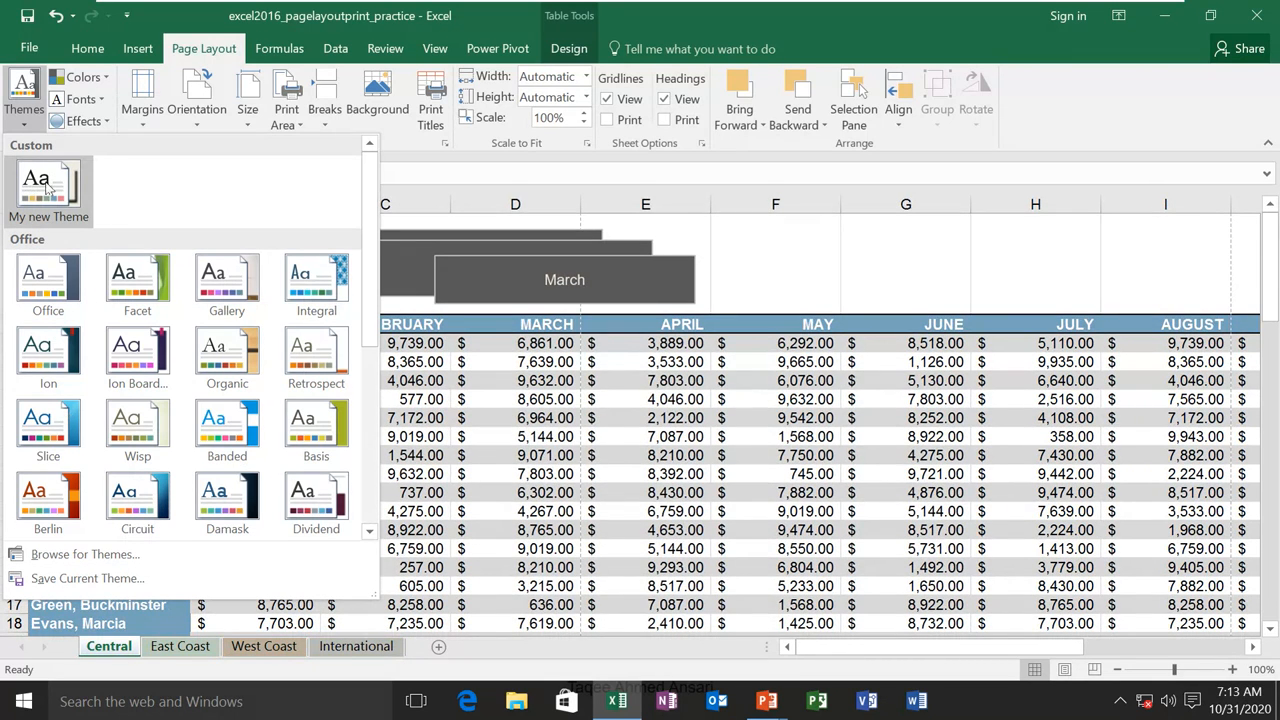
{"action": "left_click", "coordinate": [115, 586]}
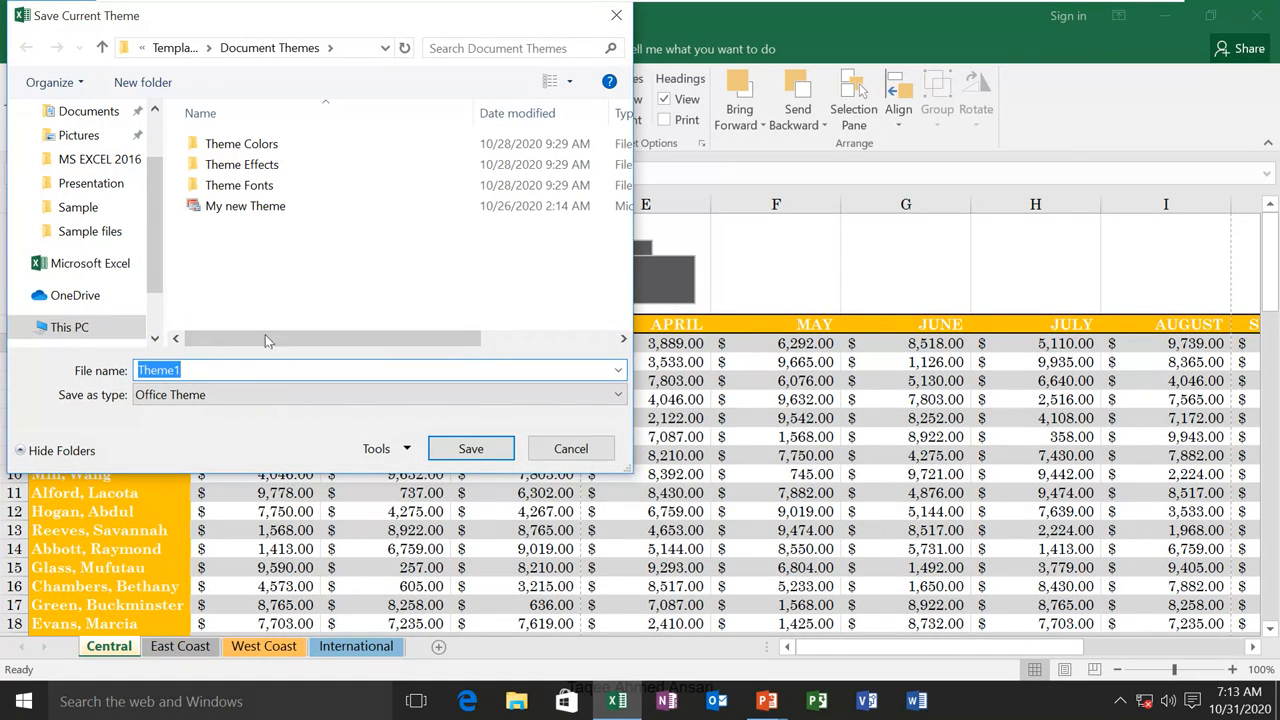
{"action": "left_click", "coordinate": [266, 211]}
{"action": "left_click", "coordinate": [578, 450]}
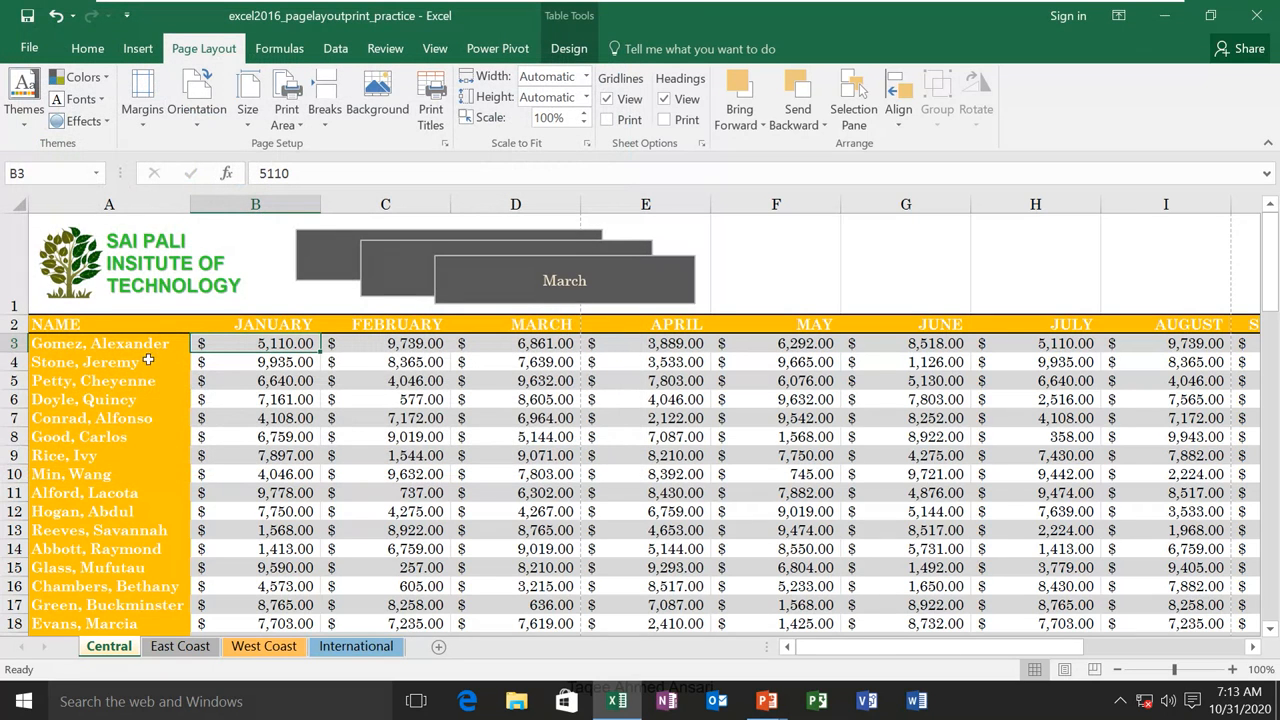
Save the current theme as a custom Office theme named "my new Theme 2"
{"action": "left_click", "coordinate": [24, 105]}
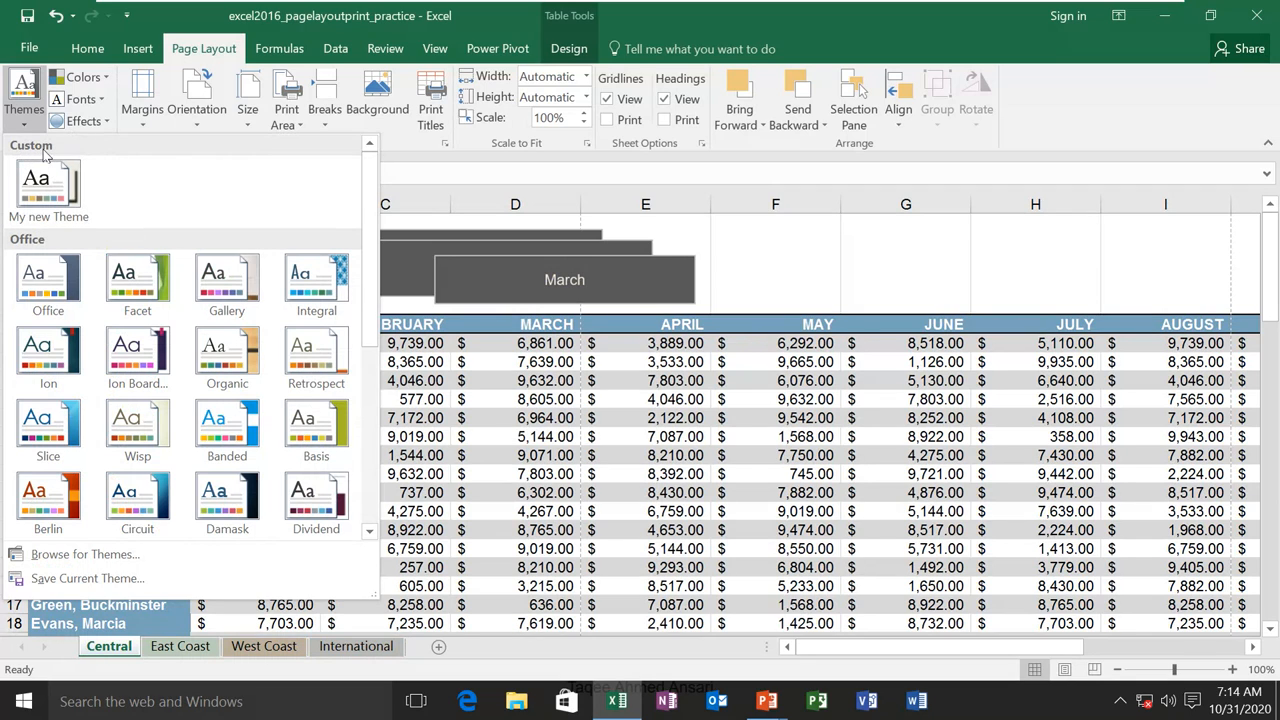
{"action": "left_click", "coordinate": [91, 578]}
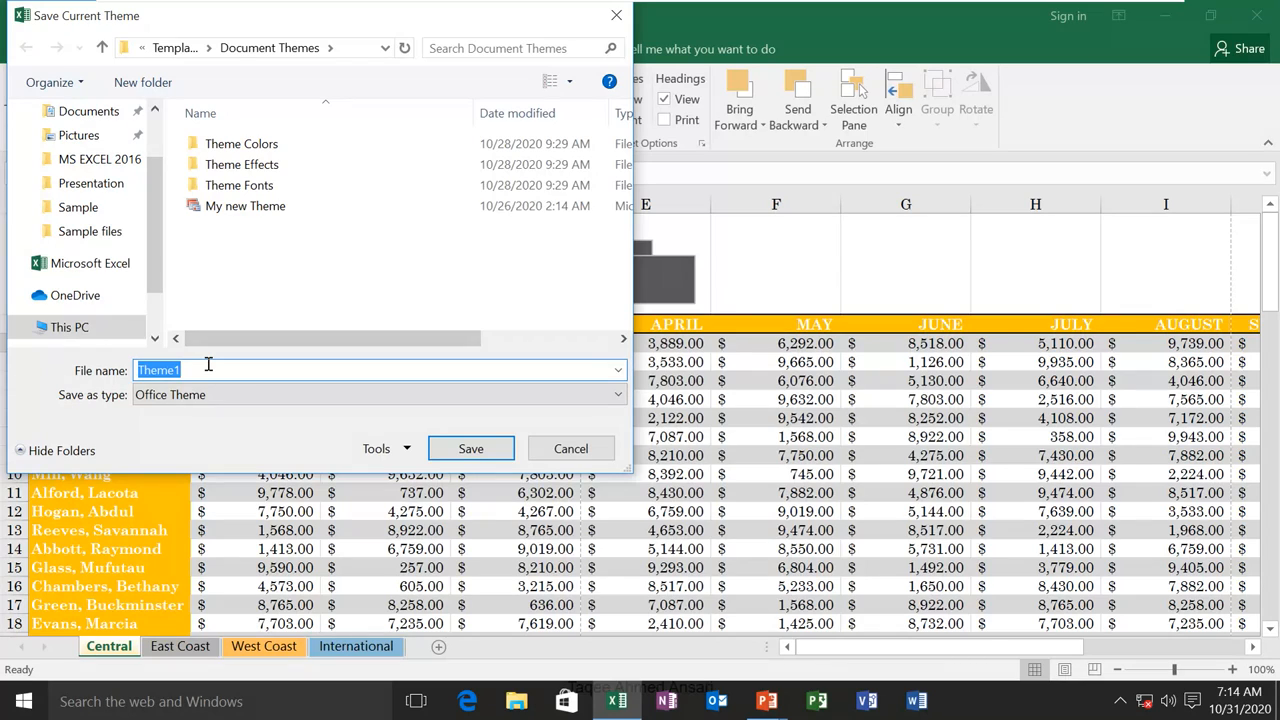
{"action": "type", "text": "my new"}
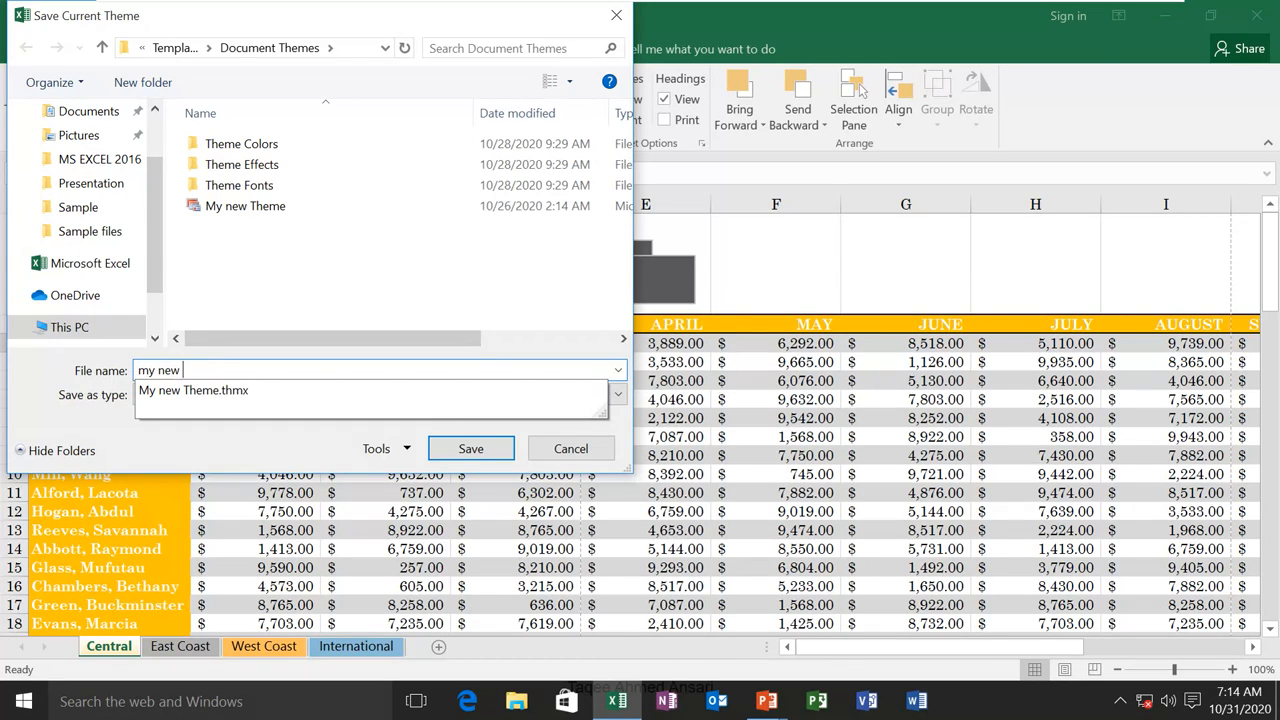
{"action": "type", "text": " Theme 2"}
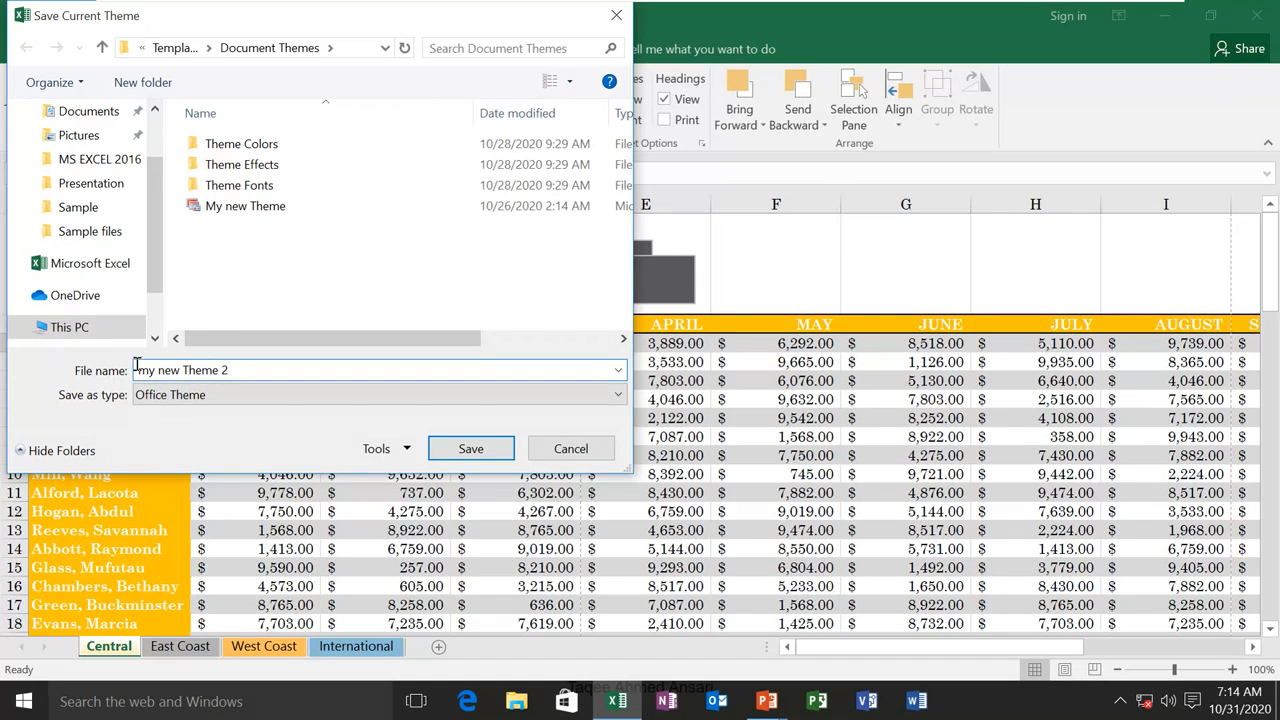
{"action": "left_click", "coordinate": [485, 449]}
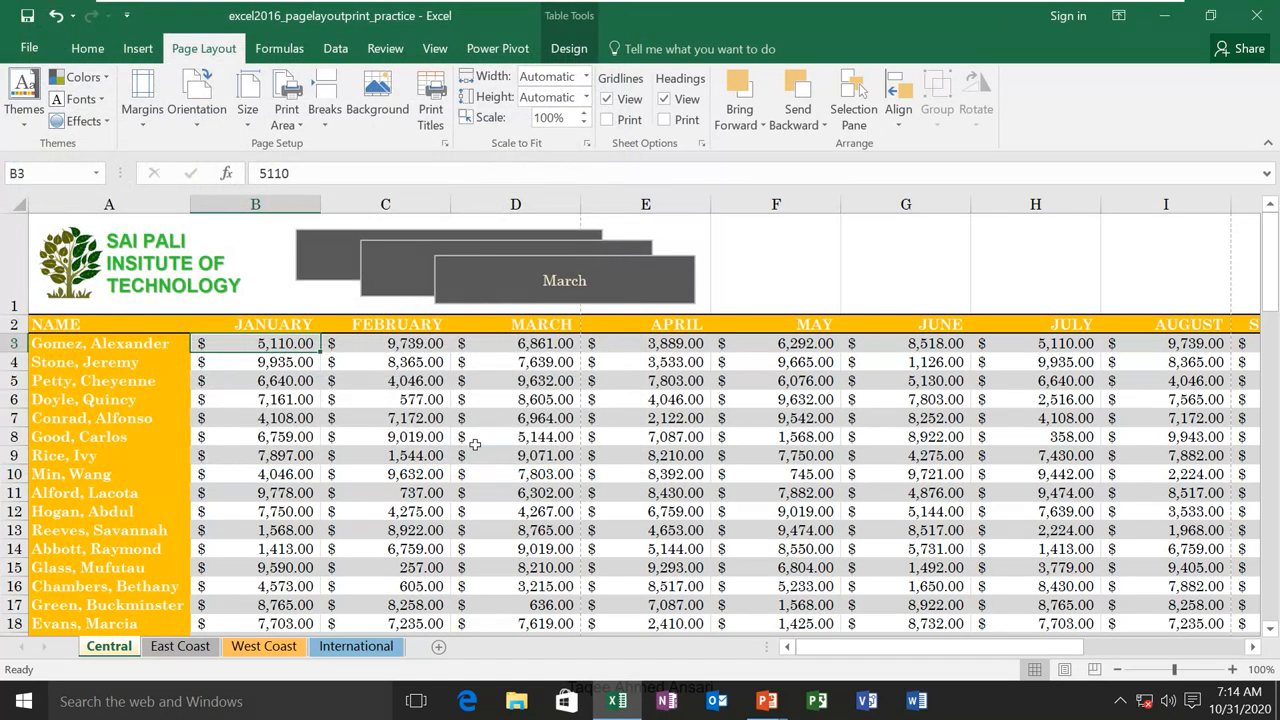
Switch to the East Coast sheet and apply the custom theme "my new Theme 2"
{"action": "left_click", "coordinate": [27, 133]}
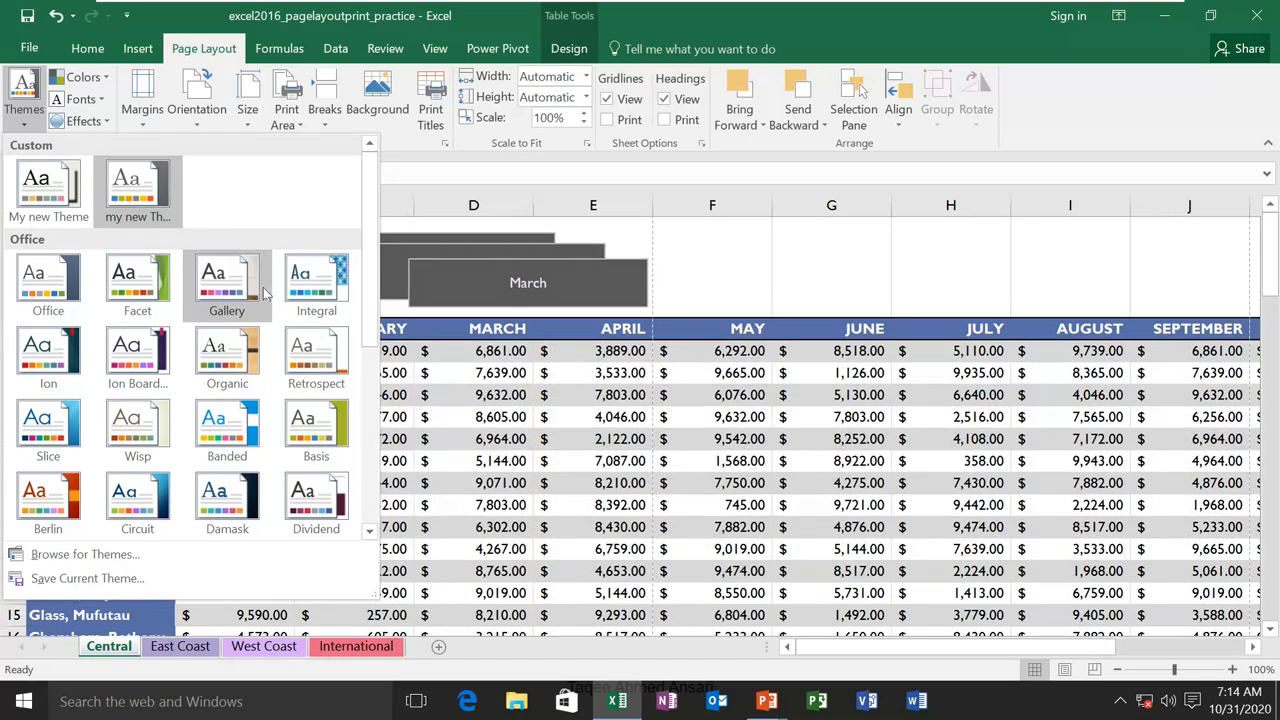
{"action": "left_click", "coordinate": [466, 509]}
{"action": "left_click", "coordinate": [180, 647]}
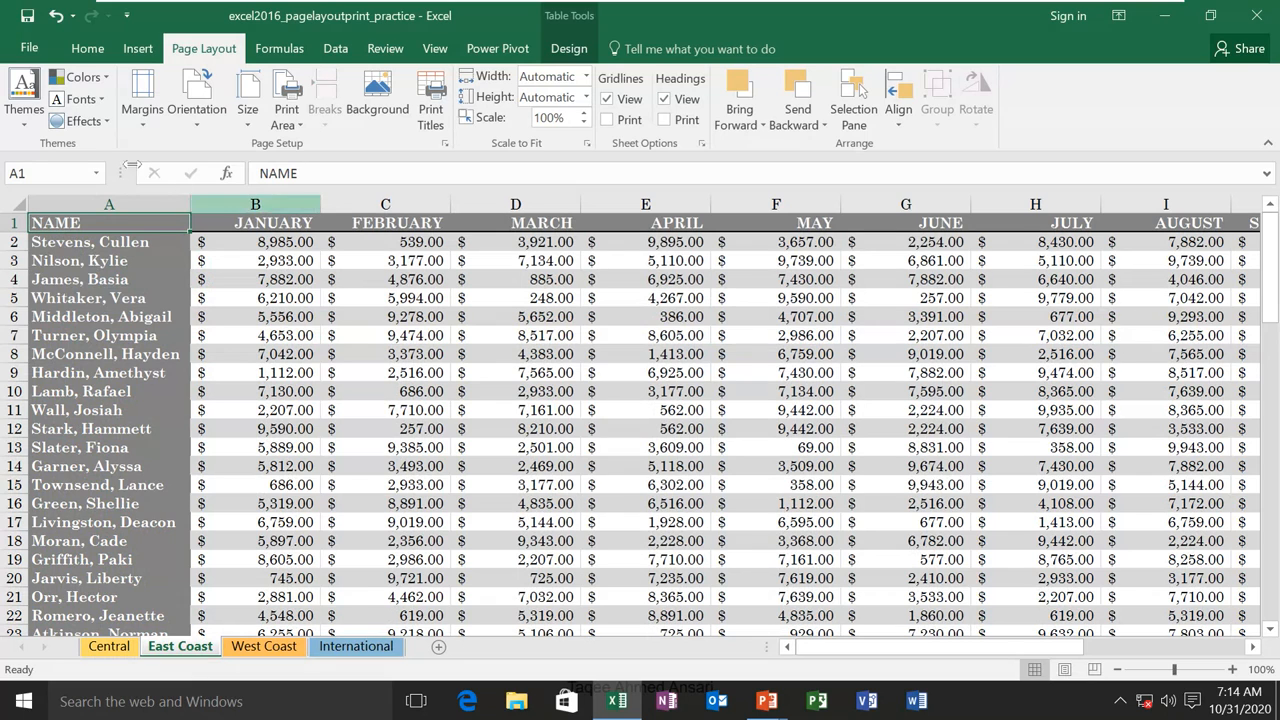
{"action": "left_click", "coordinate": [24, 105]}
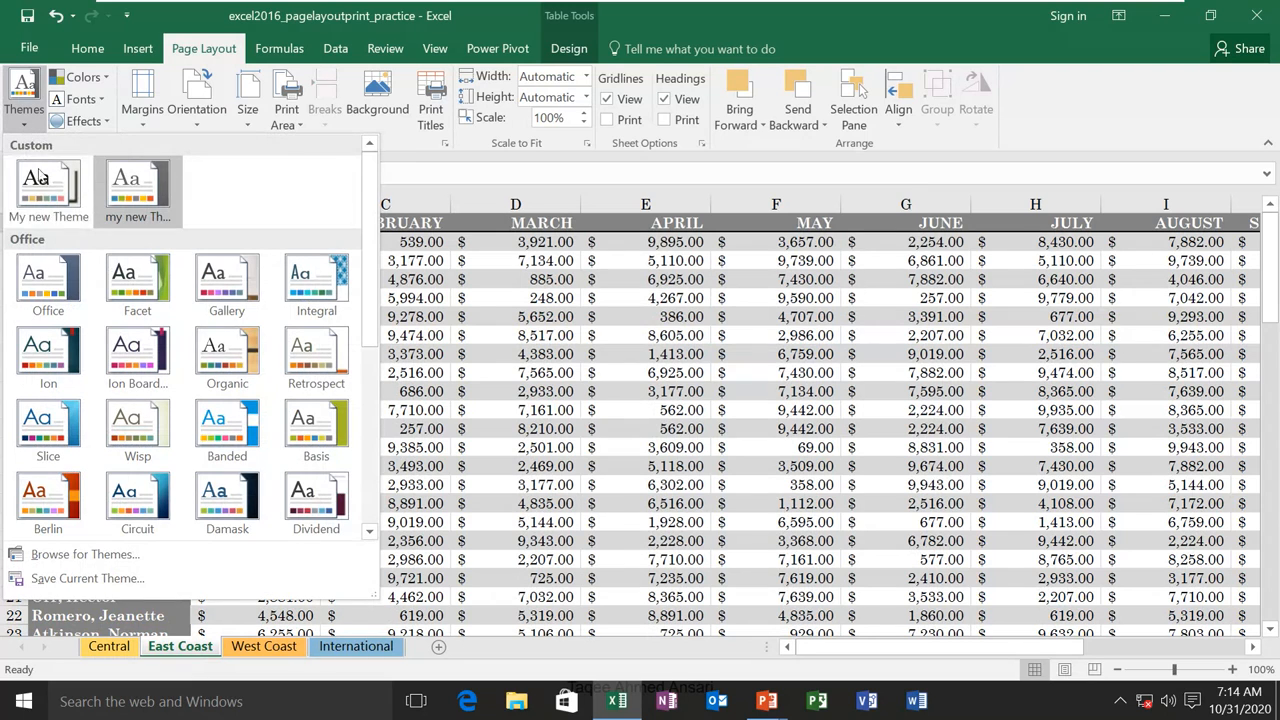
{"action": "left_click", "coordinate": [128, 195]}
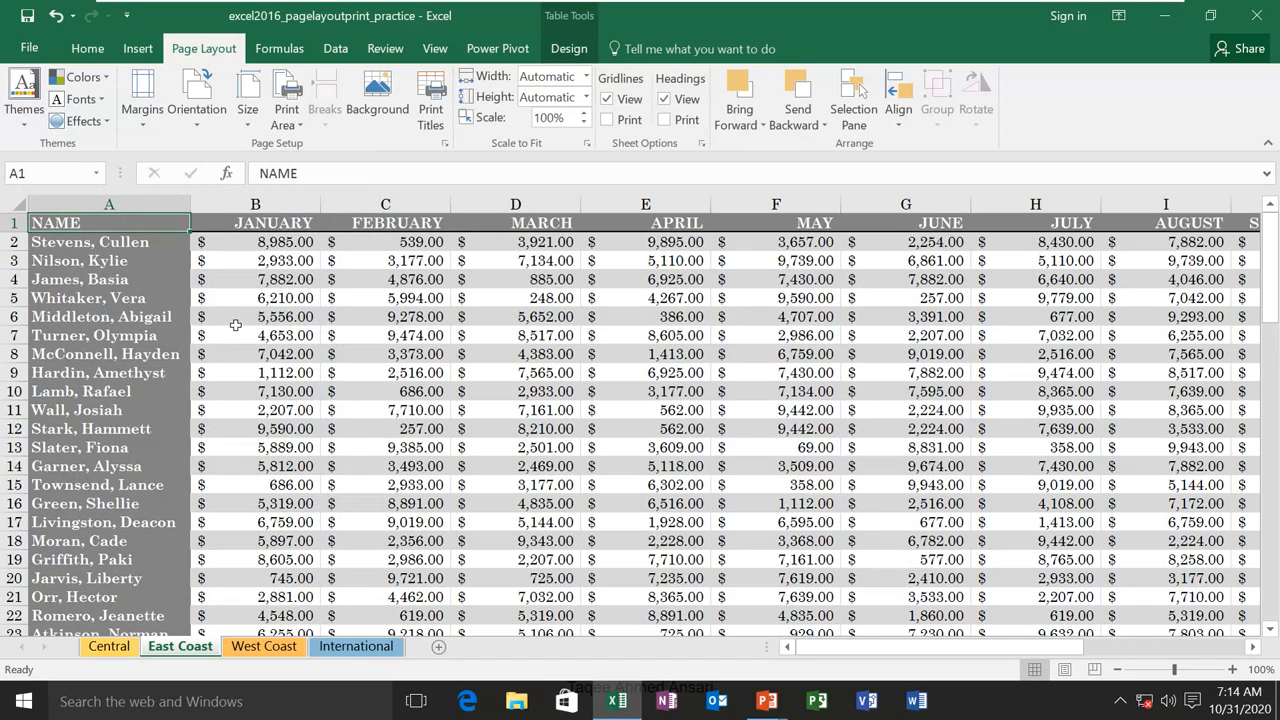
Return to the Central sheet without applying another theme
{"action": "left_click", "coordinate": [23, 108]}
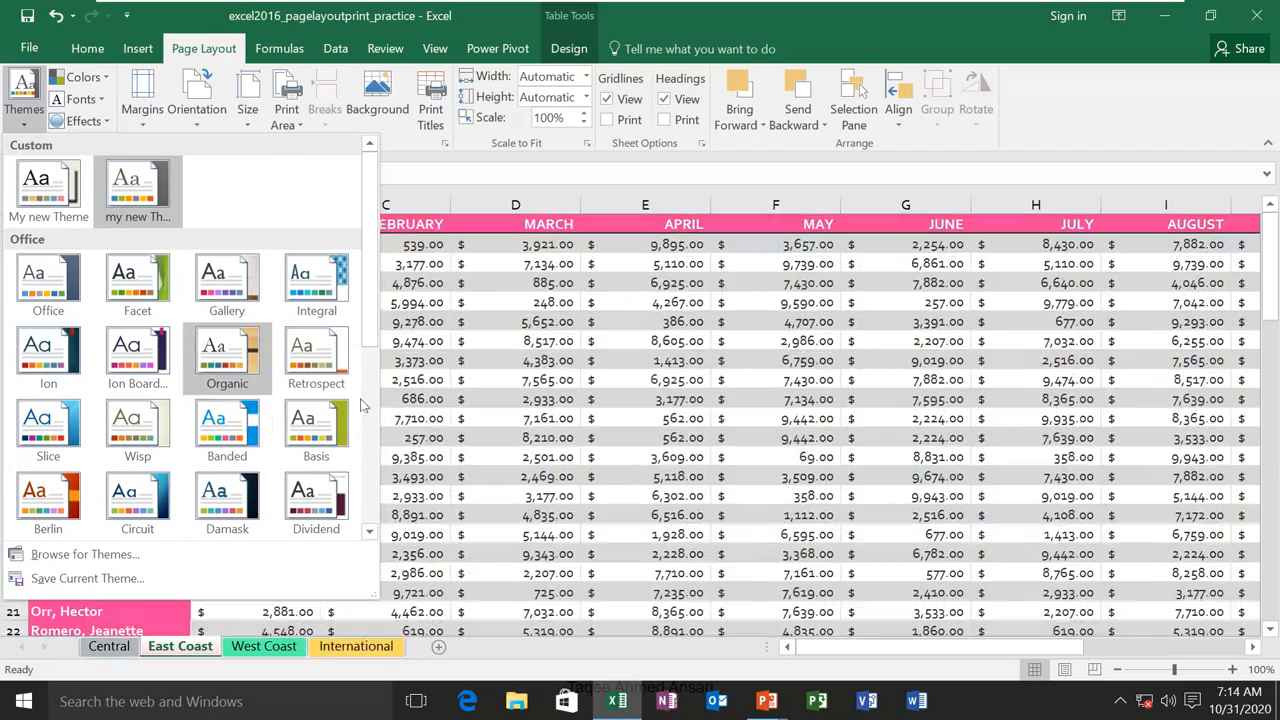
{"action": "left_click", "coordinate": [108, 647]}
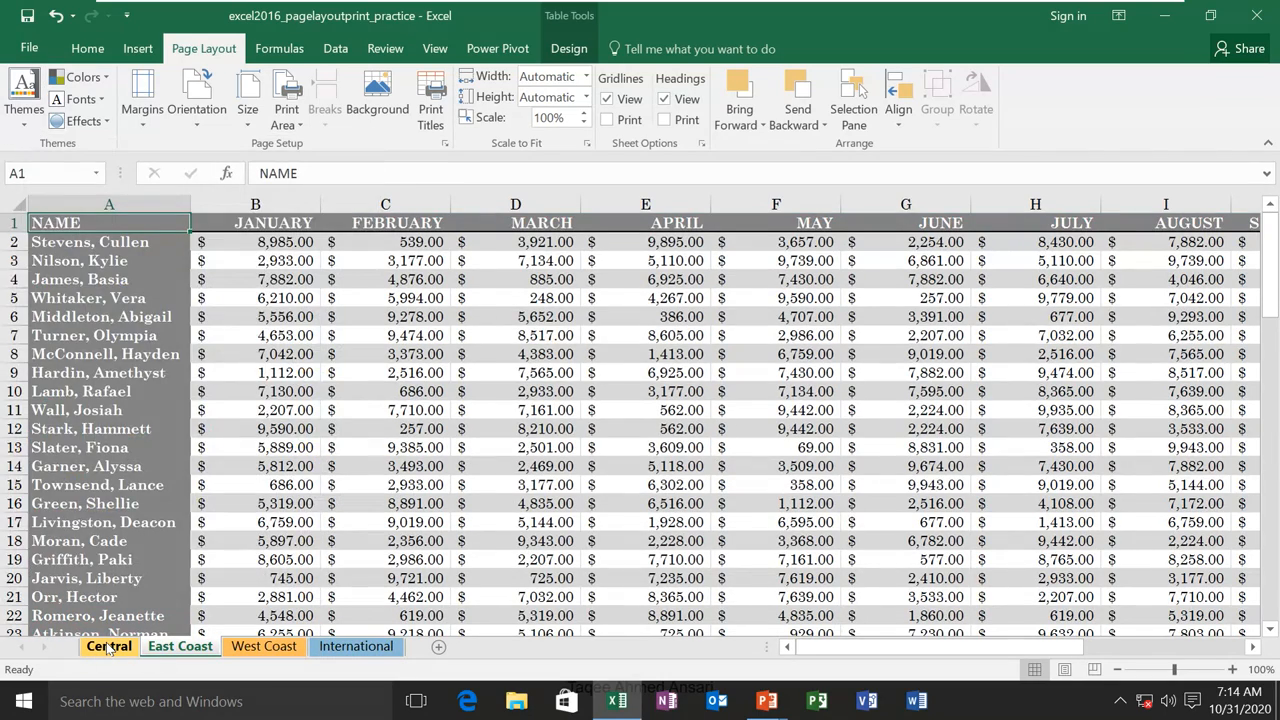
{"action": "left_click", "coordinate": [108, 647]}
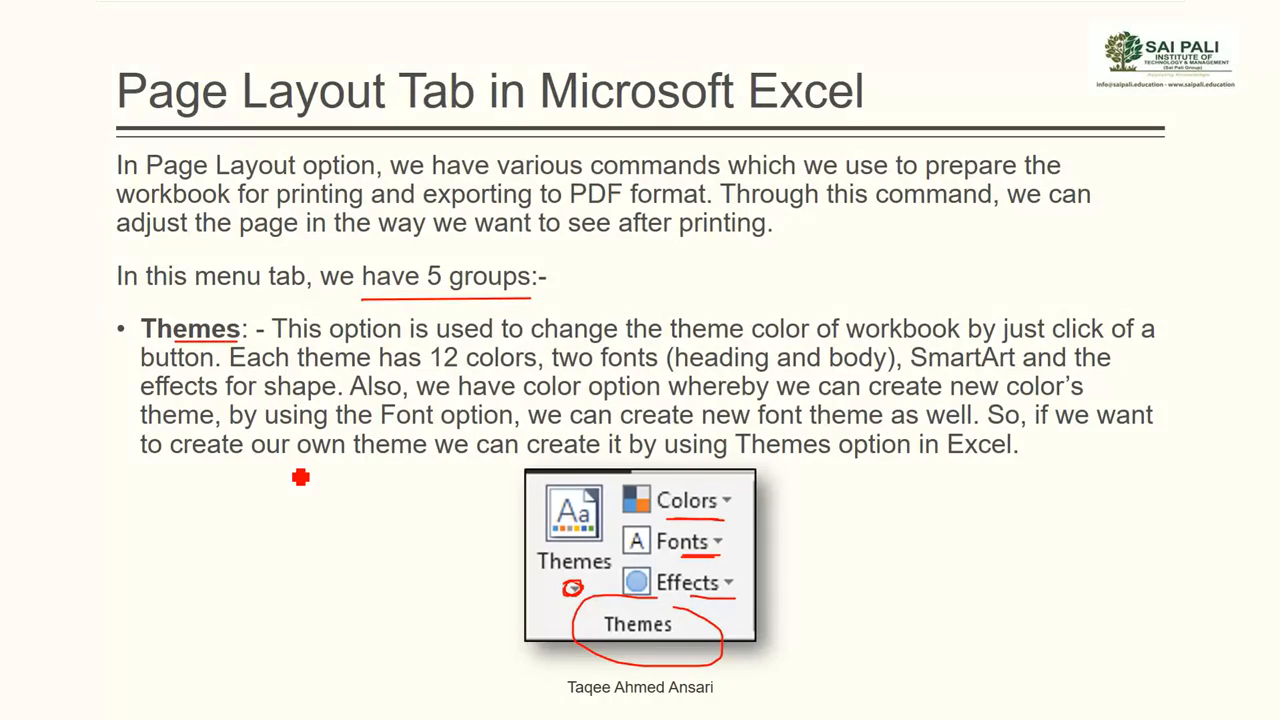
{"action": "key", "text": "Right"}
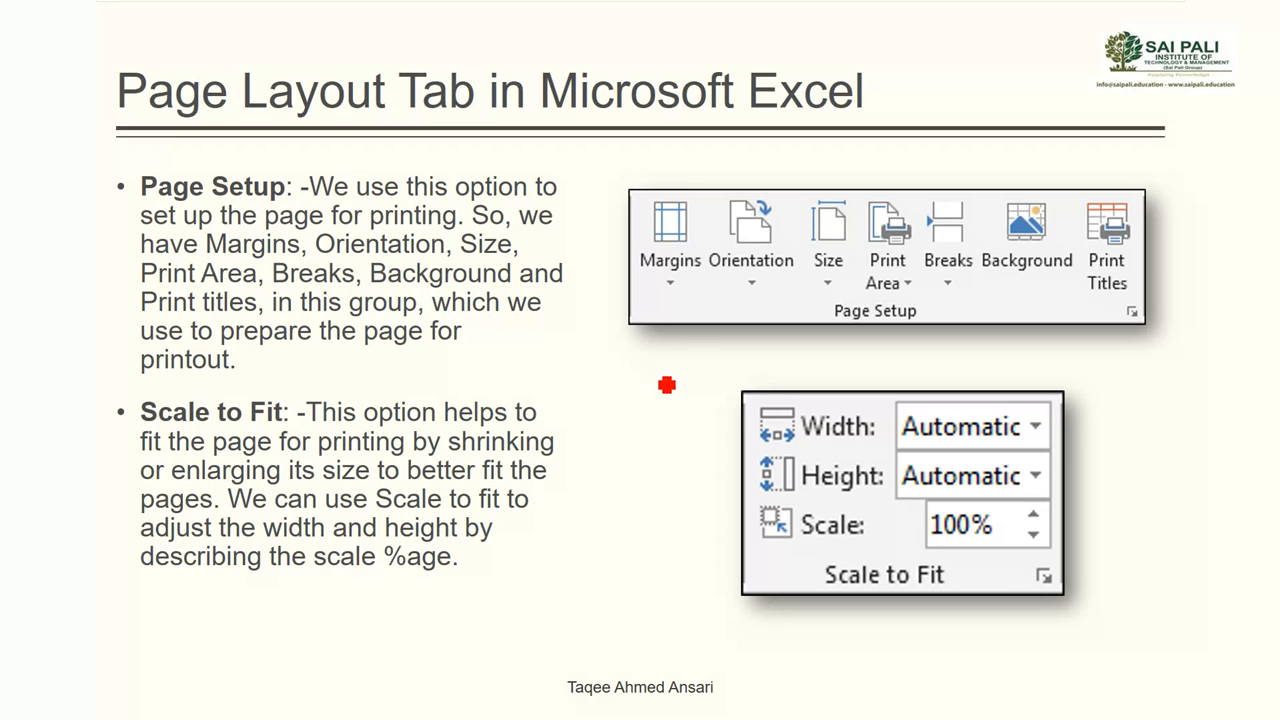
{"action": "left_click_drag", "start_coordinate": [655, 278], "coordinate": [698, 279]}
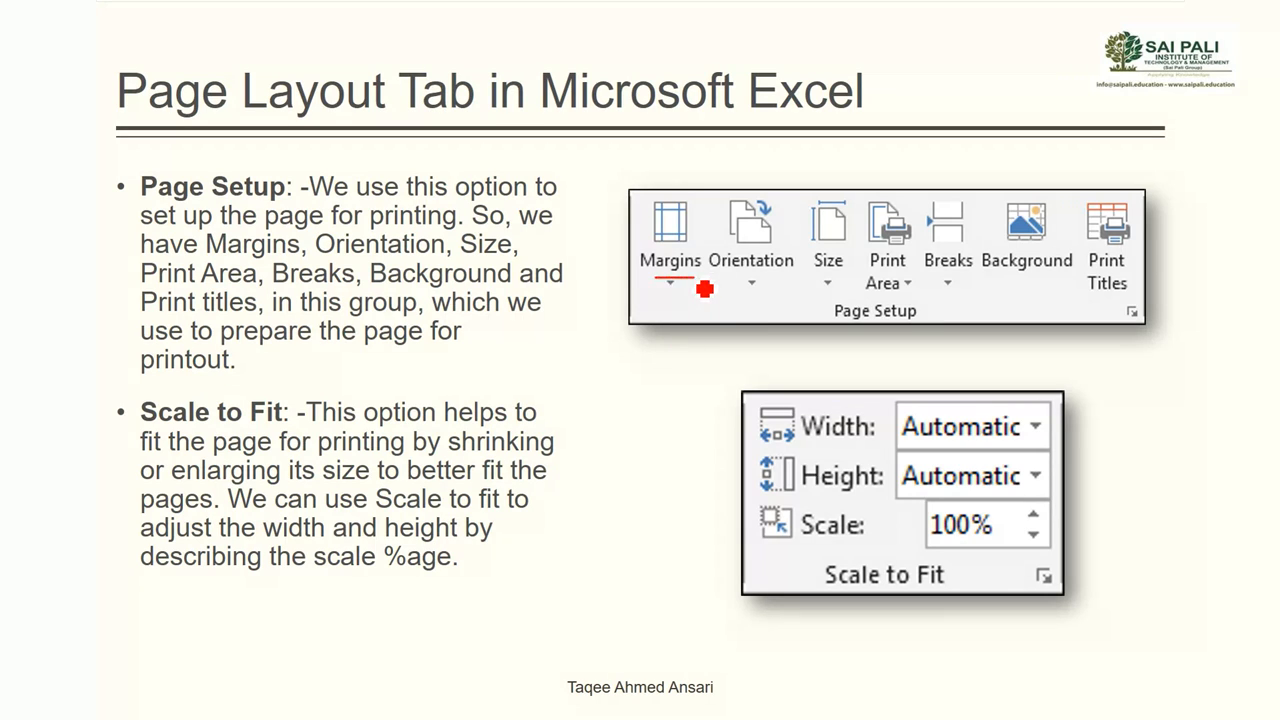
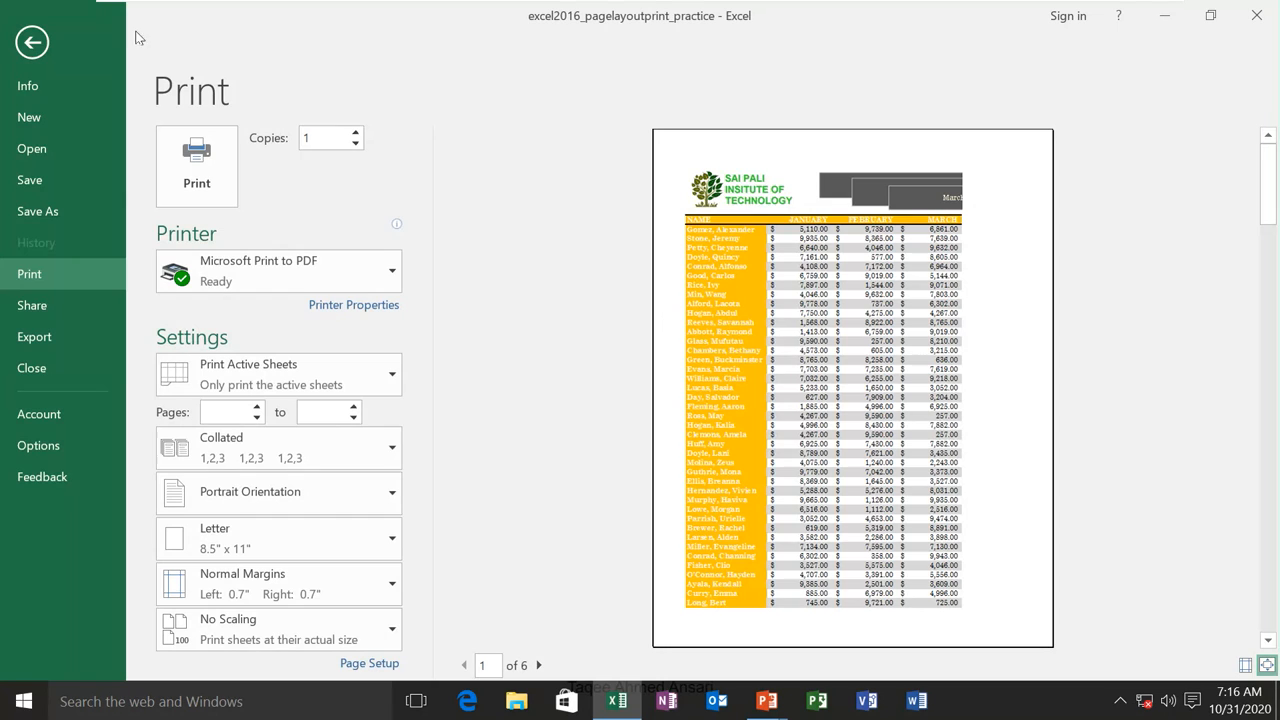
Set the Central sheet's page margins to Wide and check the print preview
{"action": "left_click", "coordinate": [31, 42]}
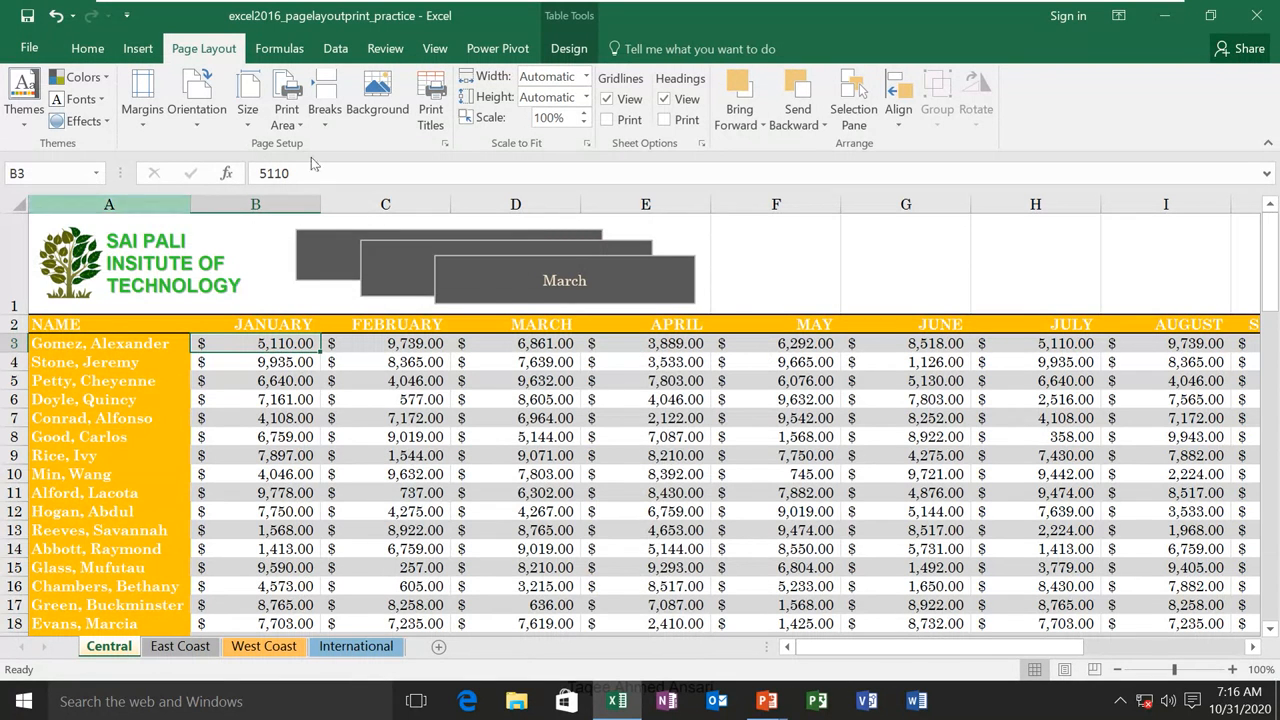
{"action": "left_click", "coordinate": [143, 110]}
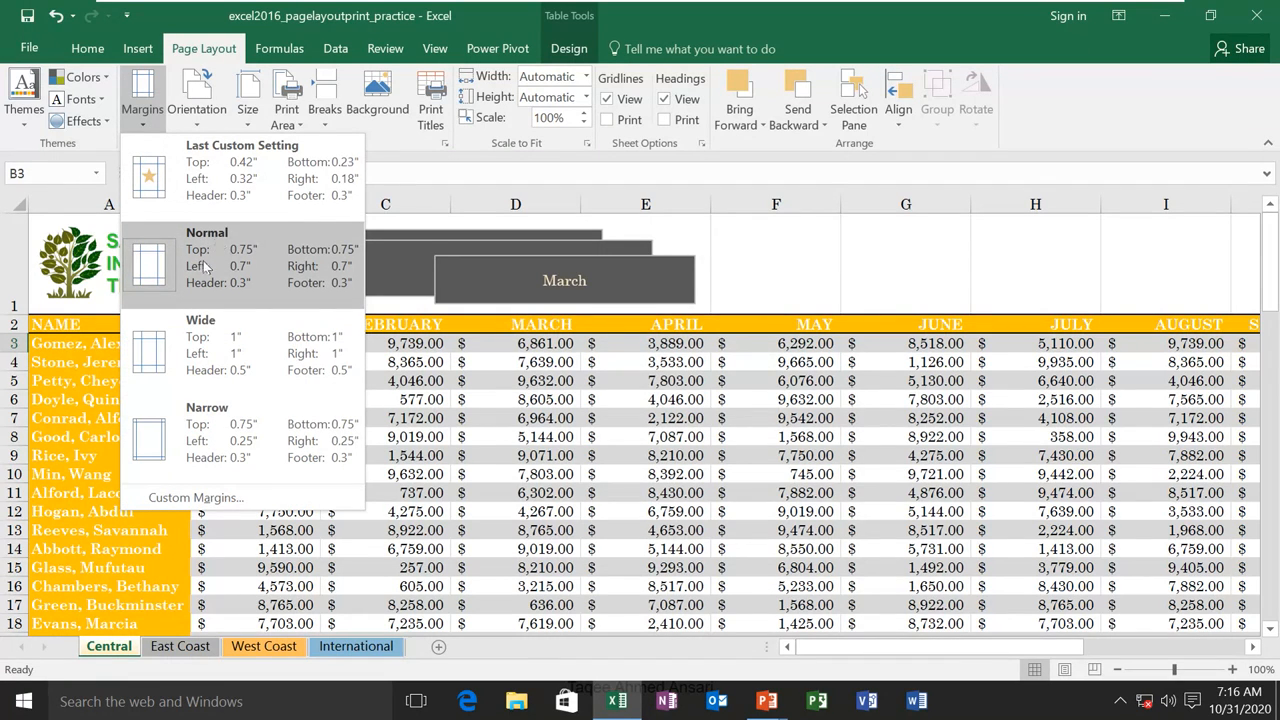
{"action": "left_click", "coordinate": [209, 338]}
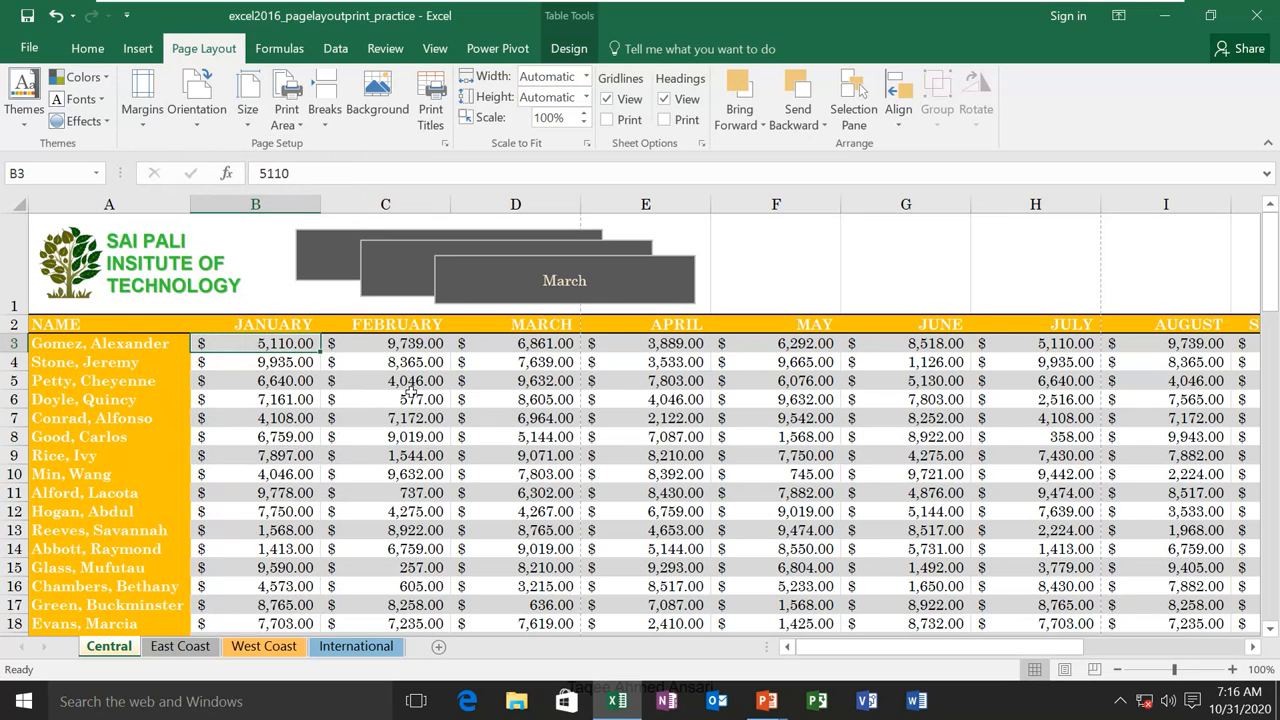
{"action": "left_click", "coordinate": [30, 50]}
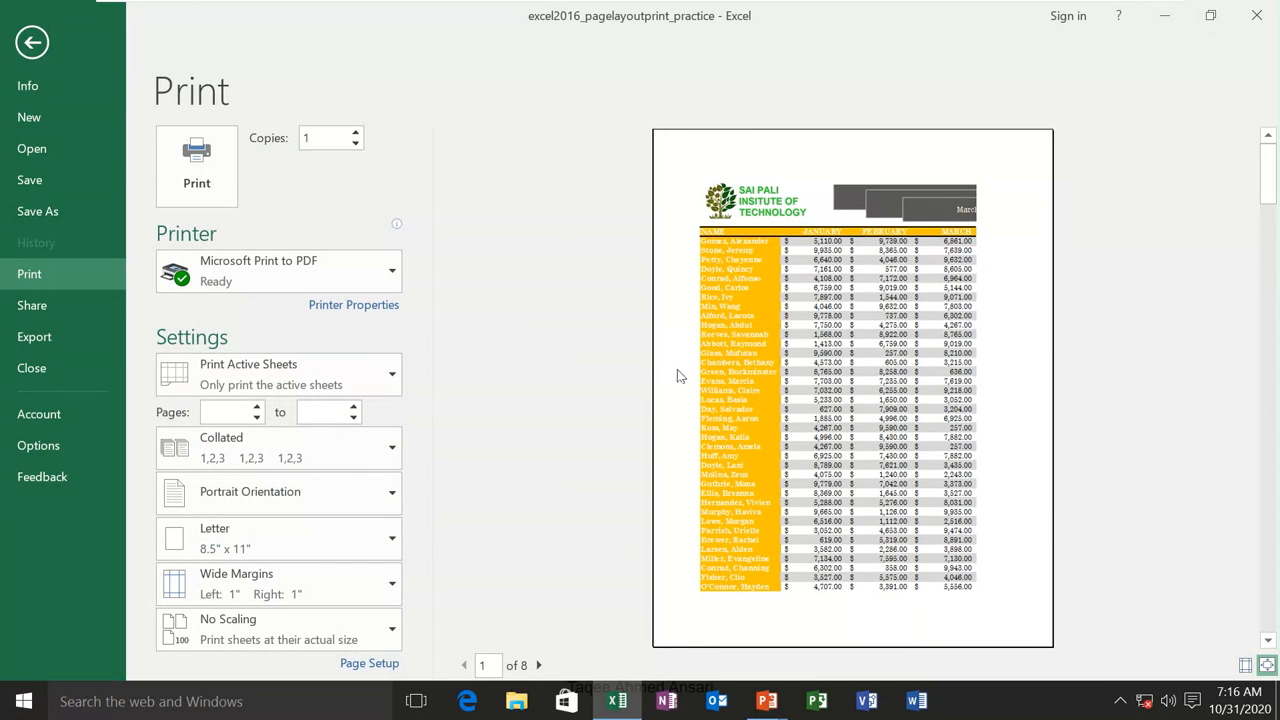
{"action": "left_click", "coordinate": [32, 43]}
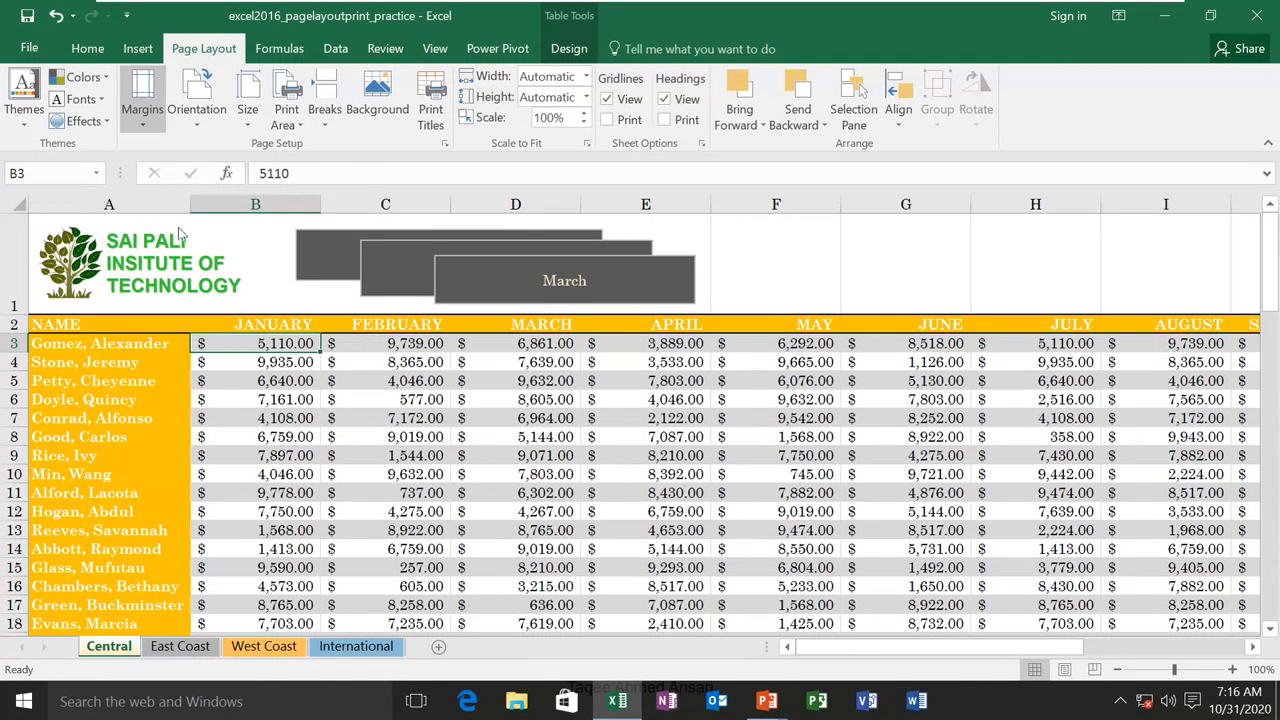
Set the Central sheet's page margins to Narrow
{"action": "left_click", "coordinate": [142, 100]}
{"action": "left_click", "coordinate": [184, 444]}
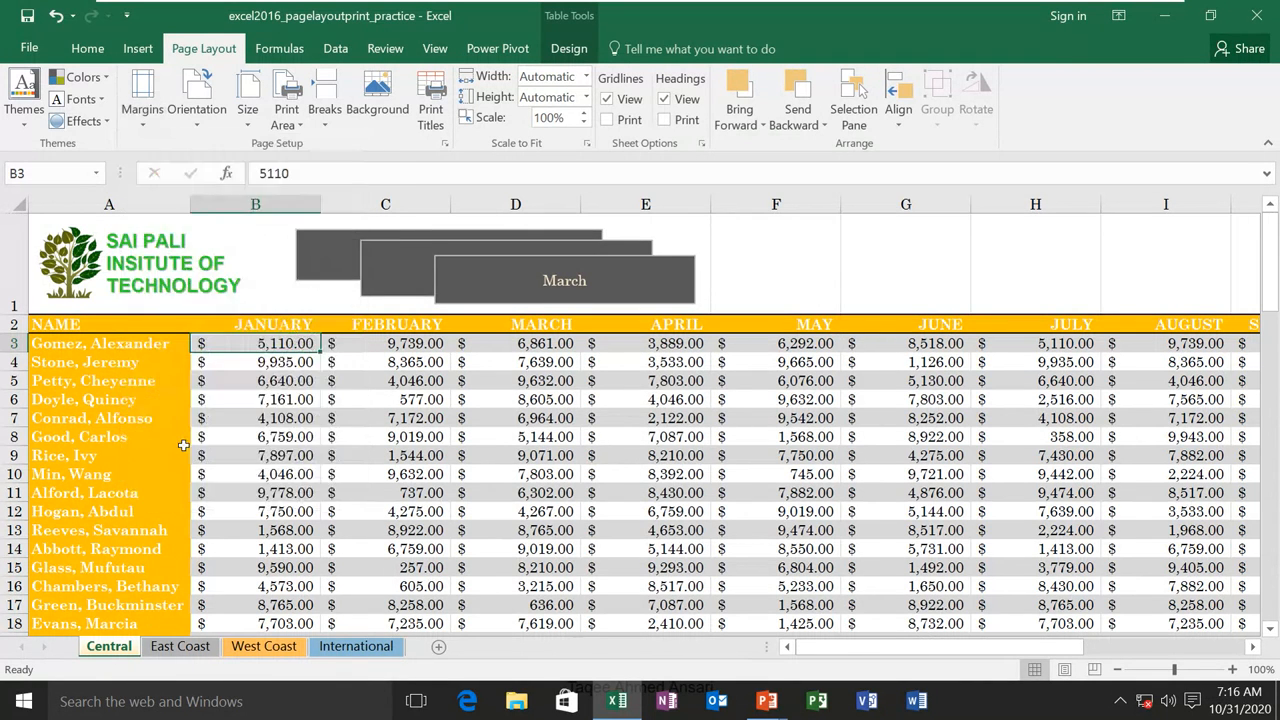
Set the Central sheet's margins to Normal from the print settings and return to the worksheet
{"action": "left_click", "coordinate": [29, 48]}
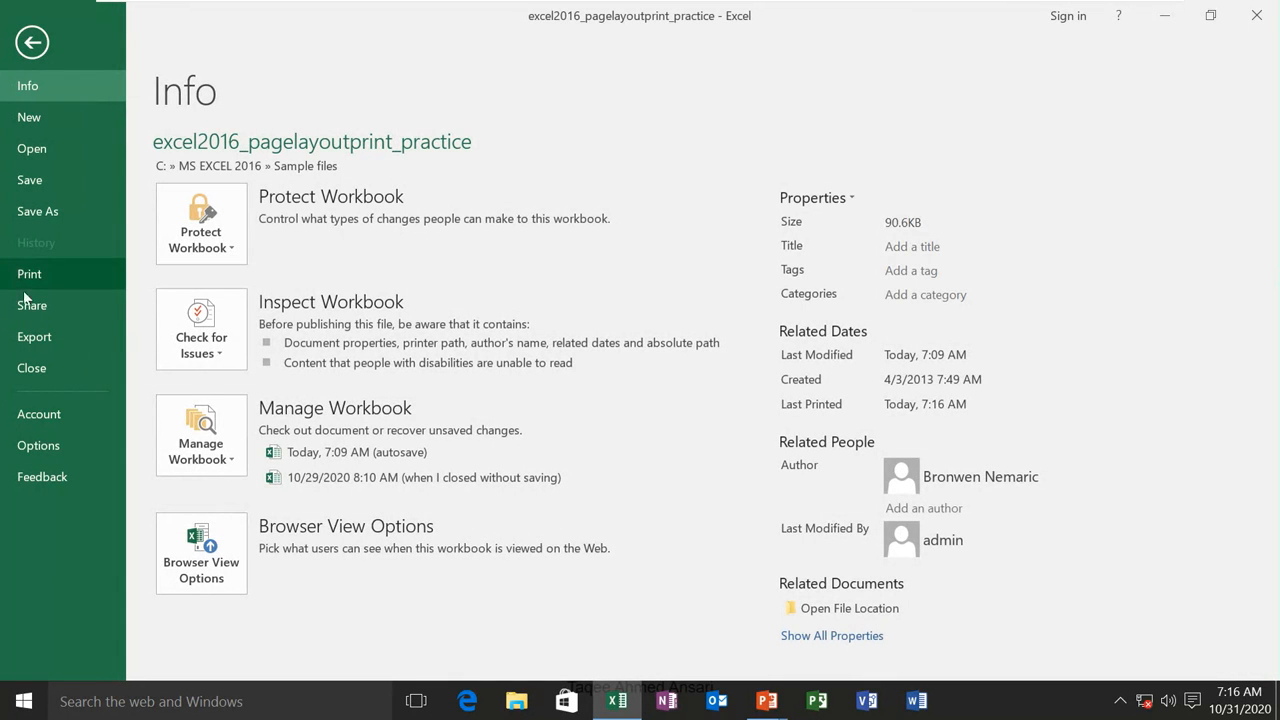
{"action": "left_click", "coordinate": [22, 274]}
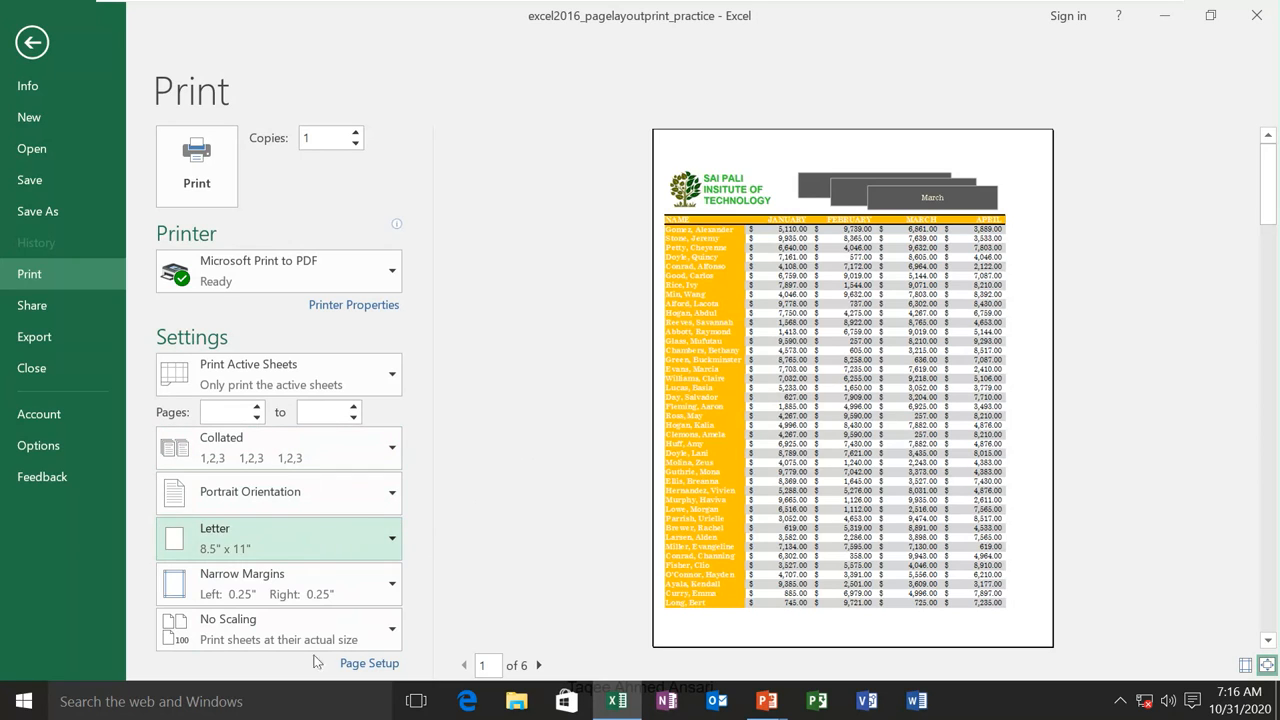
{"action": "left_click", "coordinate": [396, 590]}
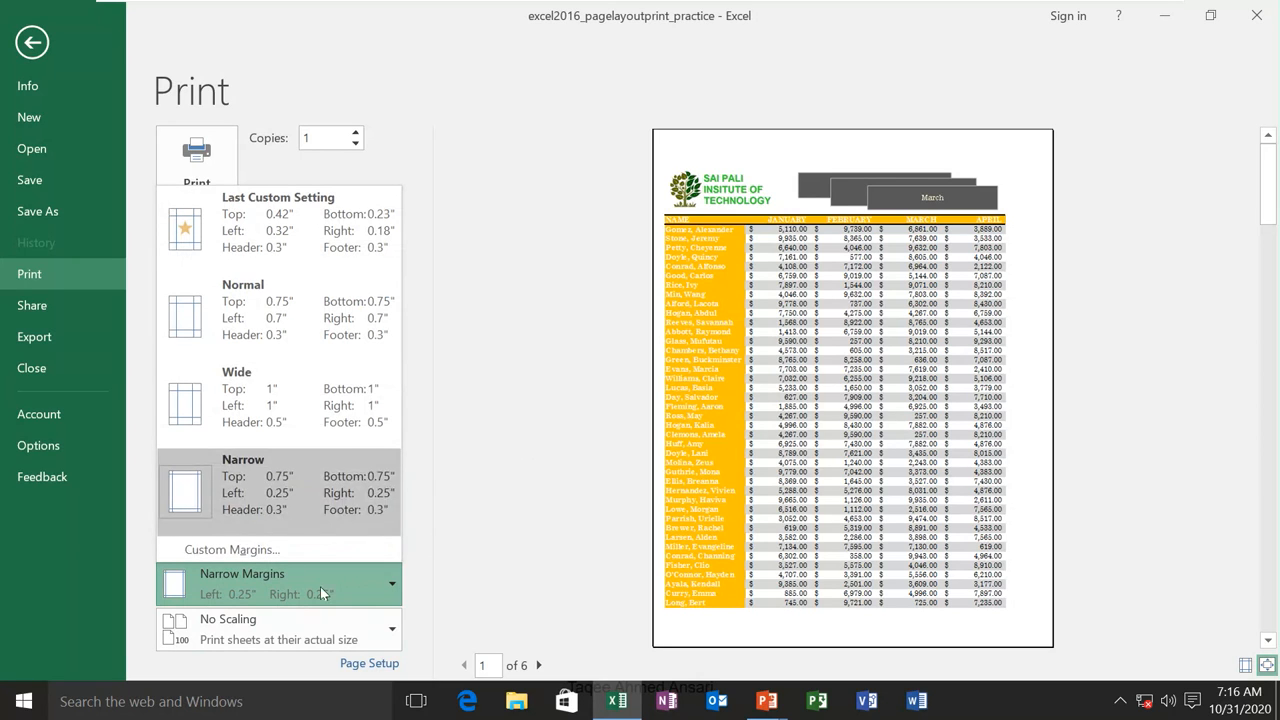
{"action": "left_click", "coordinate": [271, 292]}
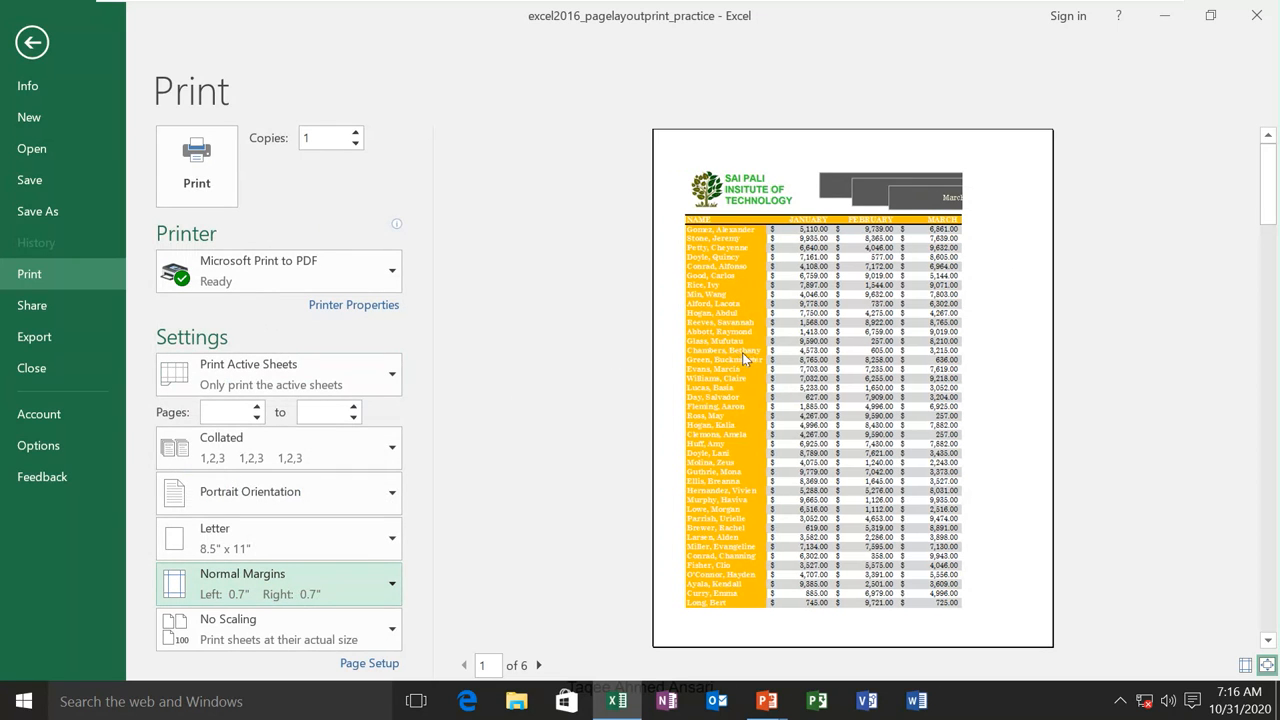
{"action": "left_click", "coordinate": [31, 42]}
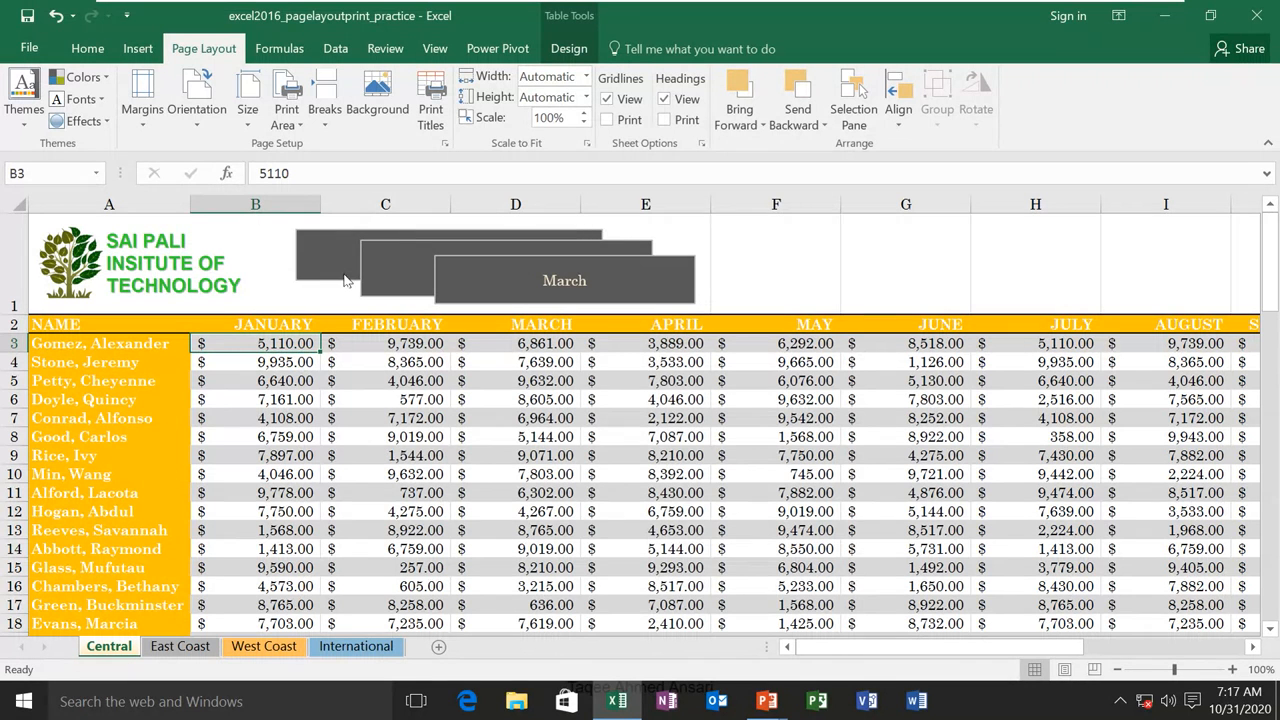
Try landscape orientation on the Central sheet and switch it back to portrait
{"action": "left_click", "coordinate": [198, 128]}
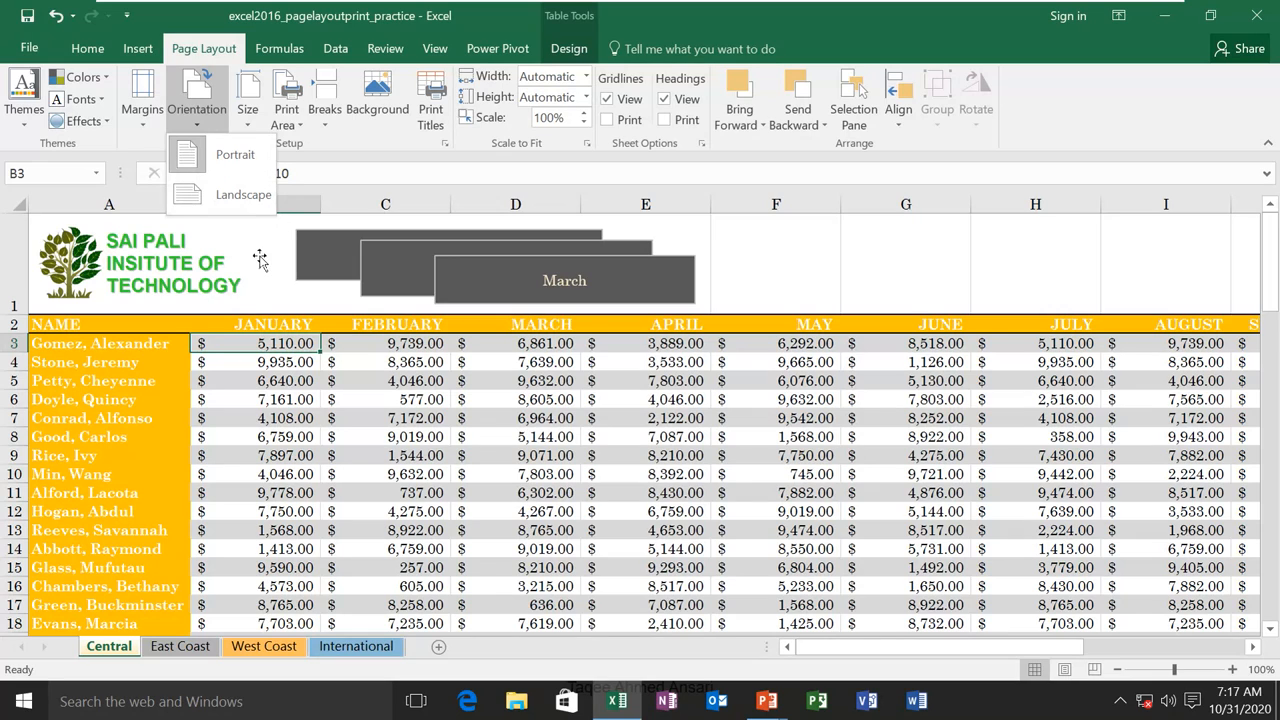
{"action": "left_click", "coordinate": [205, 194]}
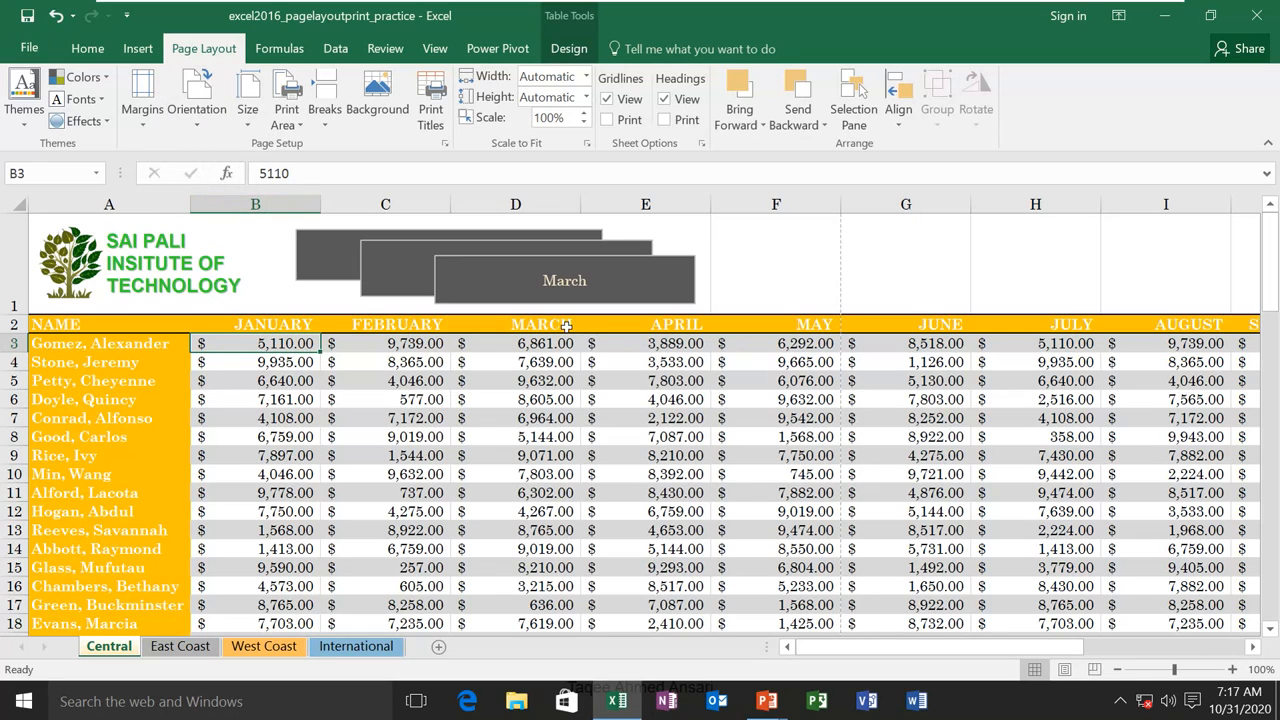
{"action": "left_click", "coordinate": [220, 130]}
{"action": "left_click", "coordinate": [220, 155]}
Check the portrait layout of the Central sheet in the print preview and return to the worksheet
{"action": "left_click", "coordinate": [197, 105]}
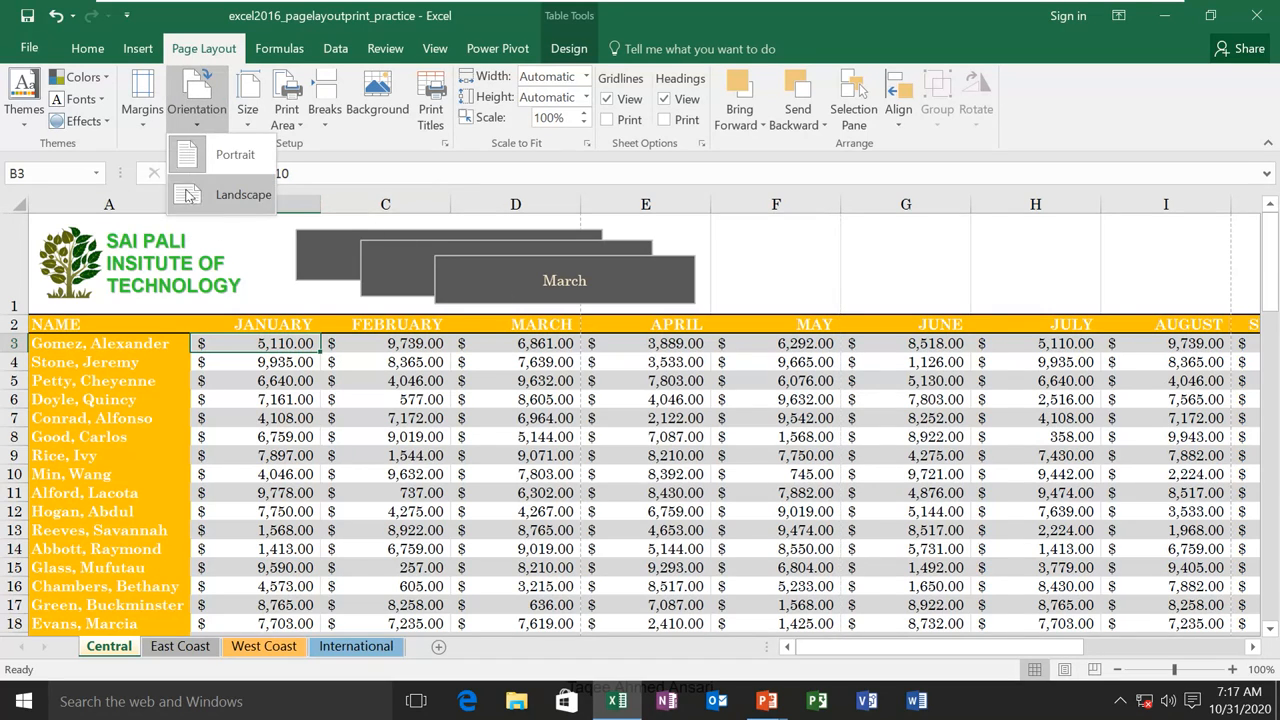
{"action": "left_click", "coordinate": [22, 52]}
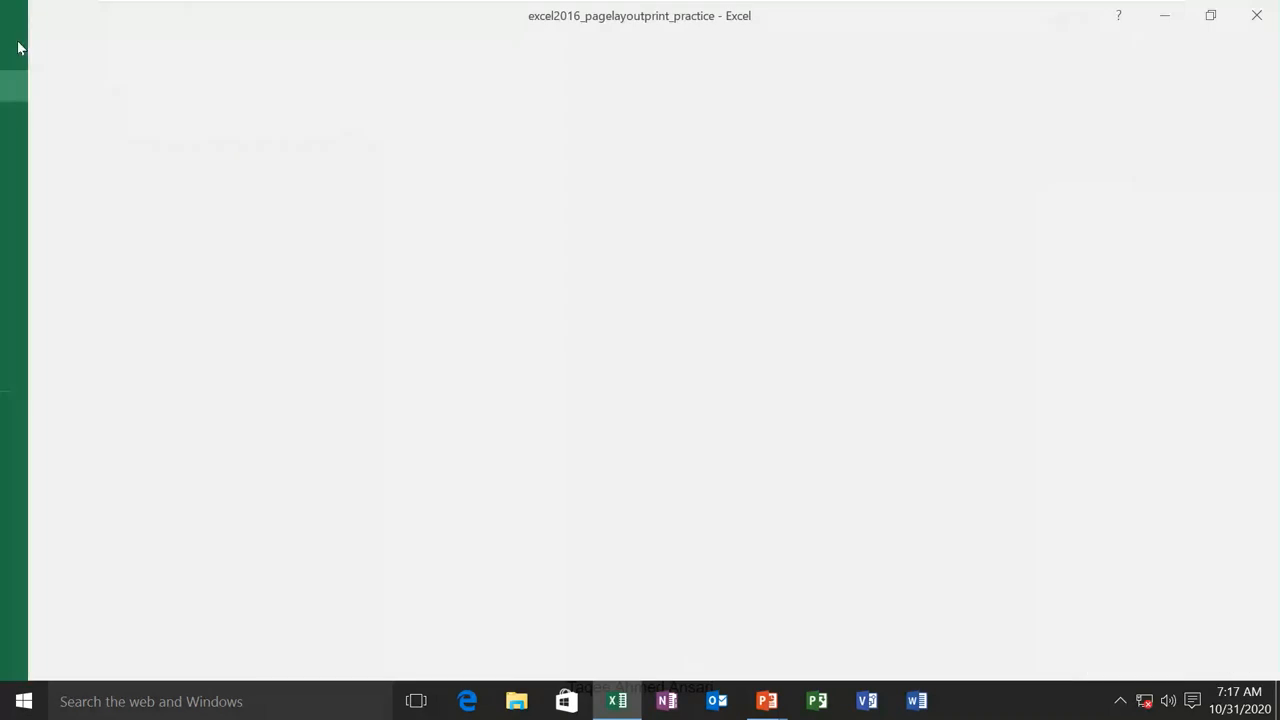
{"action": "left_click", "coordinate": [41, 273]}
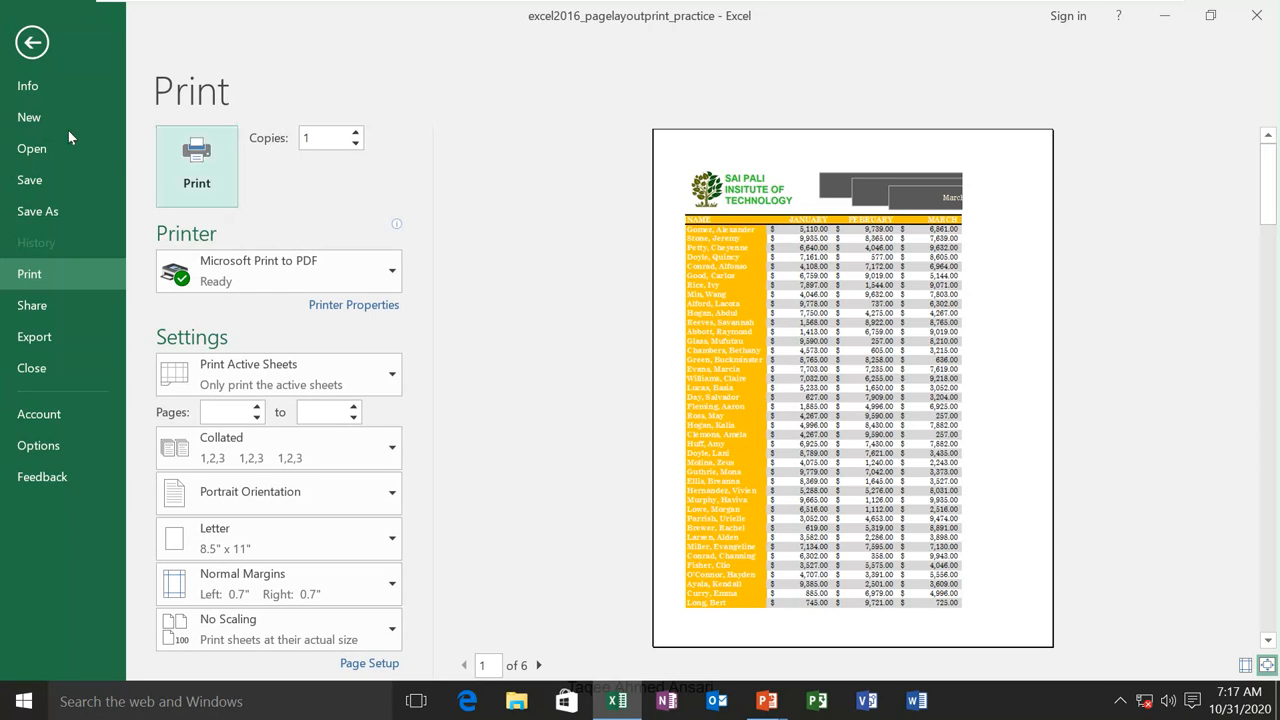
{"action": "left_click", "coordinate": [31, 42]}
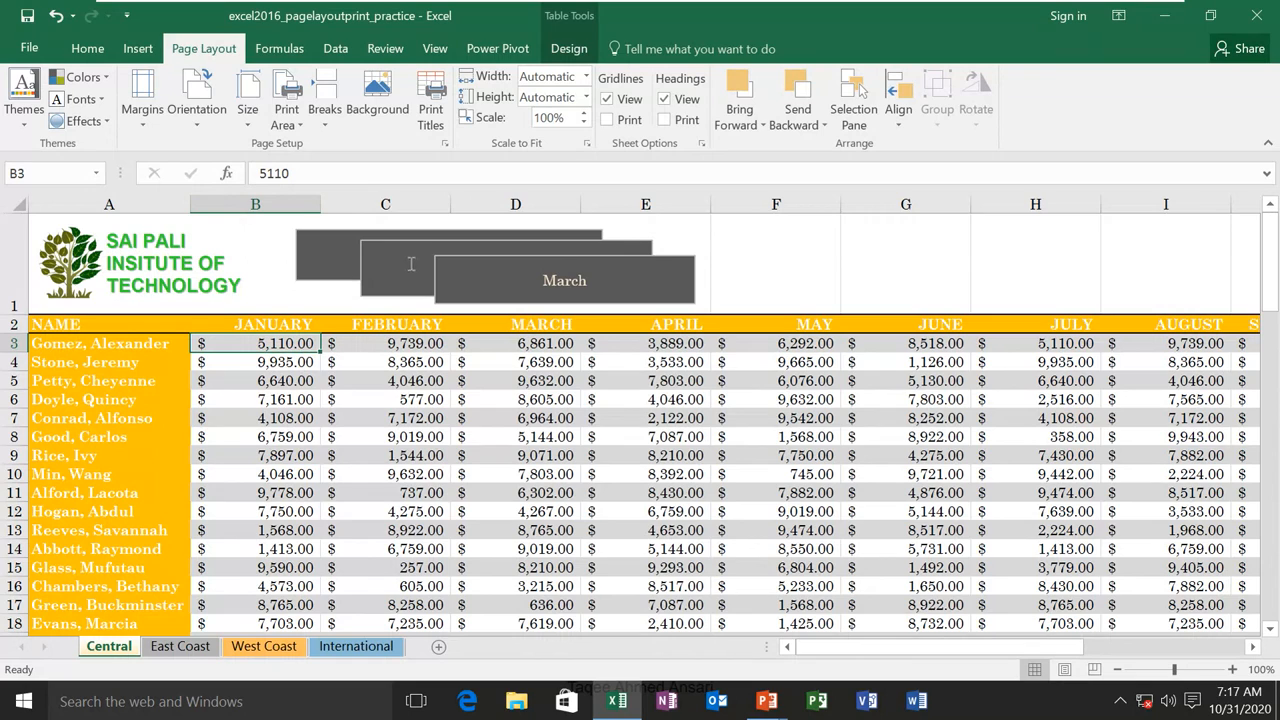
Change the Central sheet's orientation to landscape and open its print preview
{"action": "left_click", "coordinate": [196, 110]}
{"action": "left_click", "coordinate": [234, 197]}
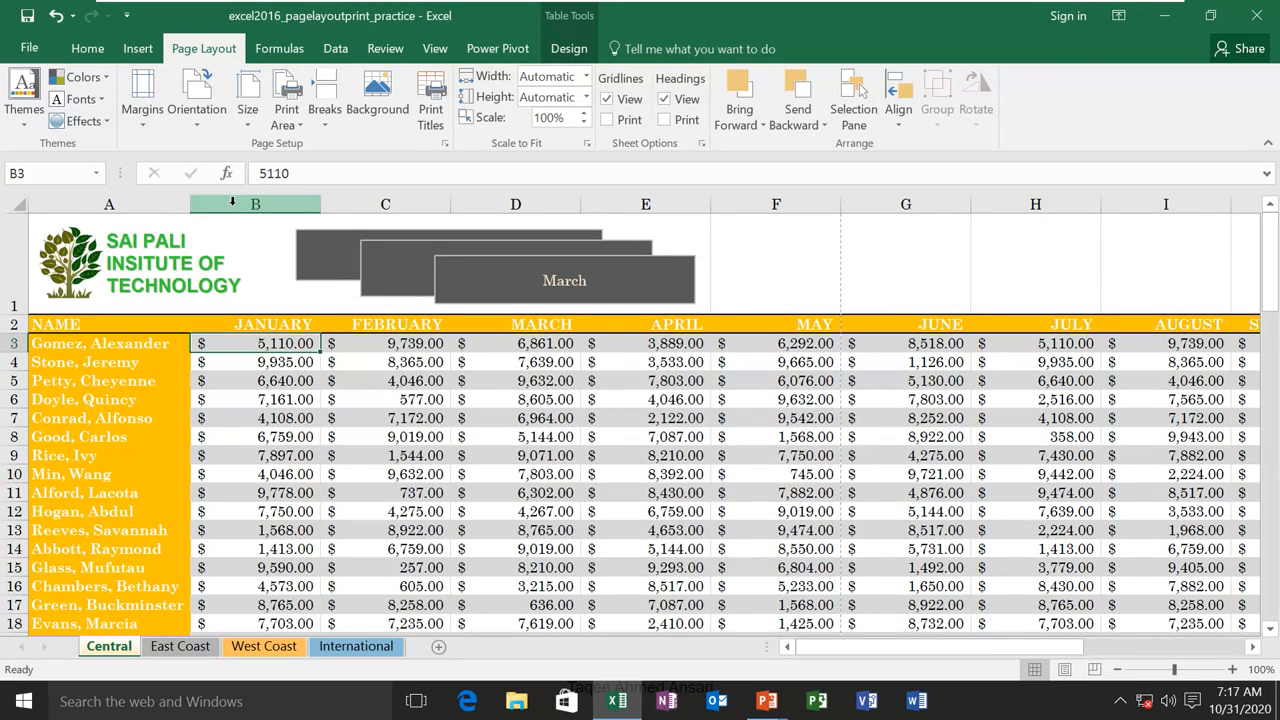
{"action": "left_click", "coordinate": [28, 113]}
{"action": "left_click", "coordinate": [28, 113]}
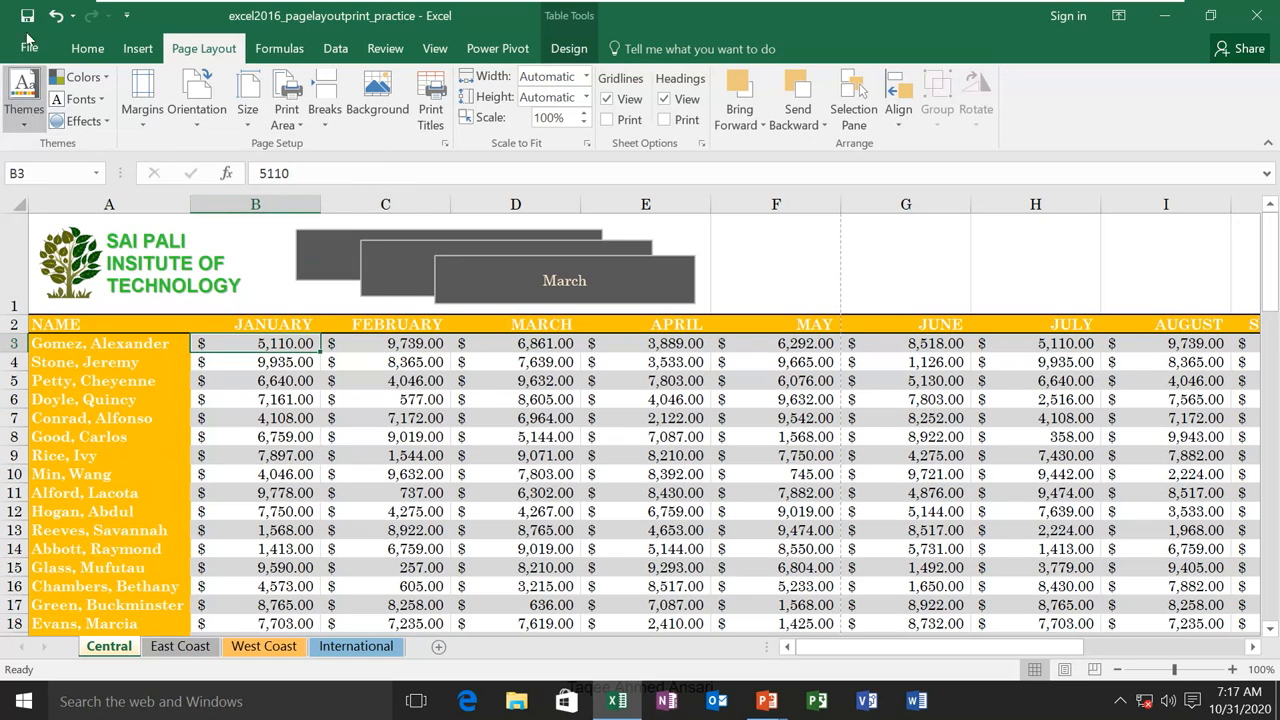
{"action": "left_click", "coordinate": [28, 44]}
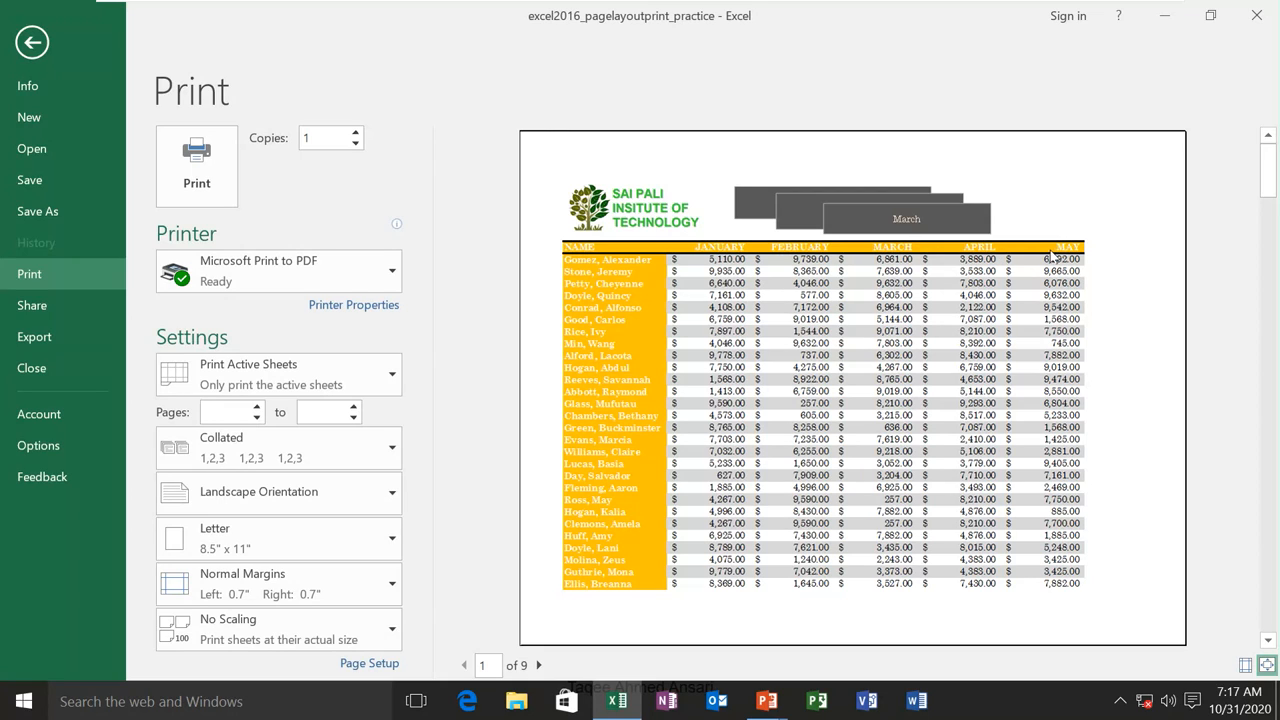
Alternate the orientation between portrait and landscape in the print settings to compare previews, ending on landscape
{"action": "left_click", "coordinate": [390, 504]}
{"action": "left_click", "coordinate": [270, 549]}
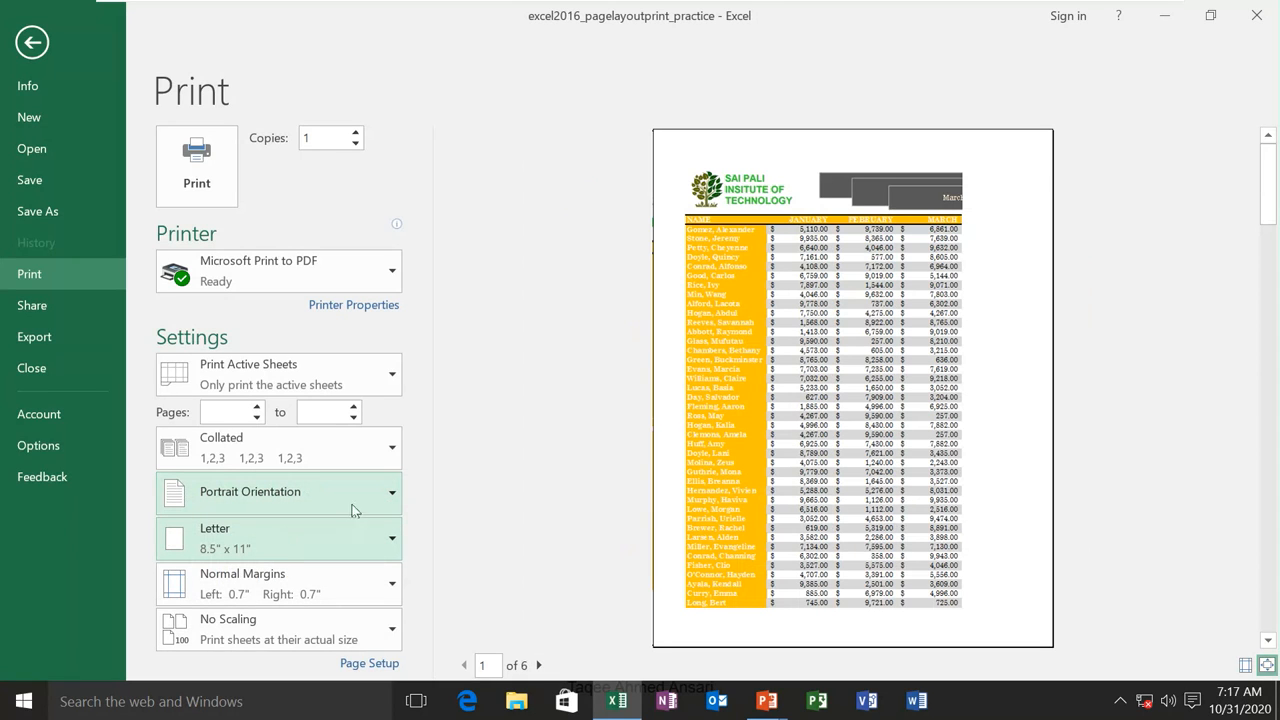
{"action": "left_click", "coordinate": [389, 500]}
{"action": "left_click", "coordinate": [297, 580]}
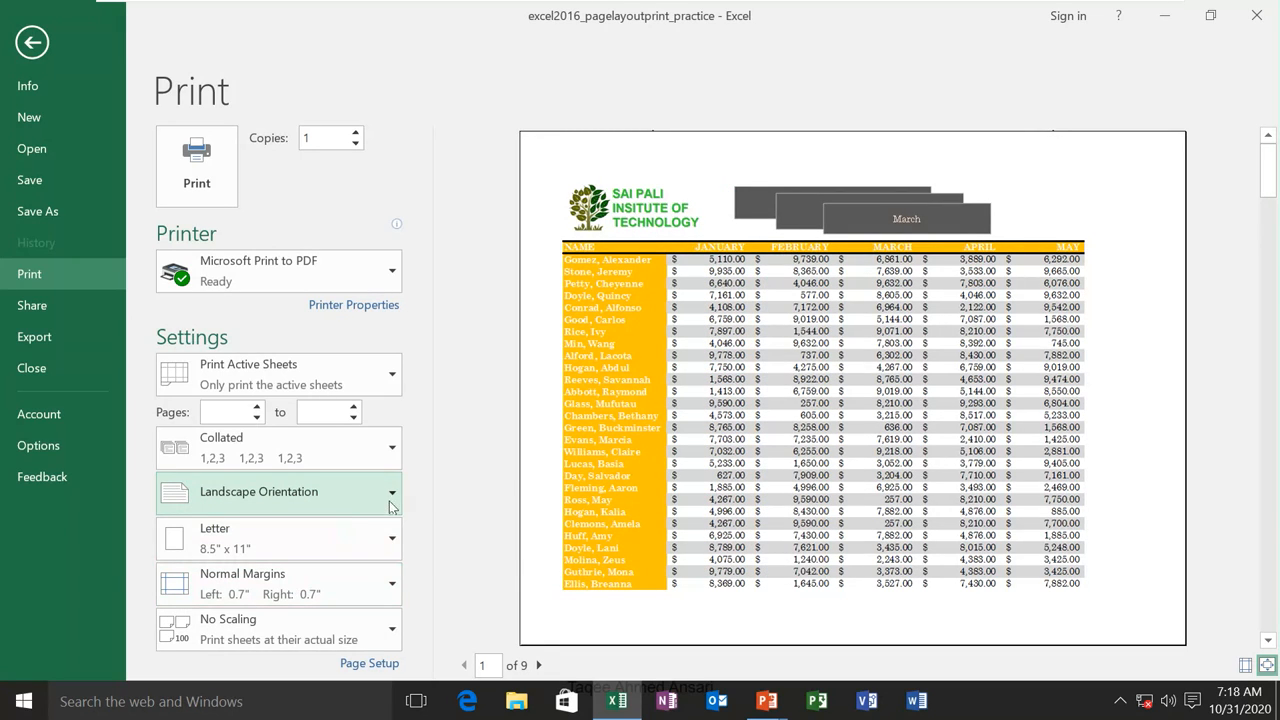
{"action": "left_click", "coordinate": [310, 495]}
{"action": "left_click", "coordinate": [308, 537]}
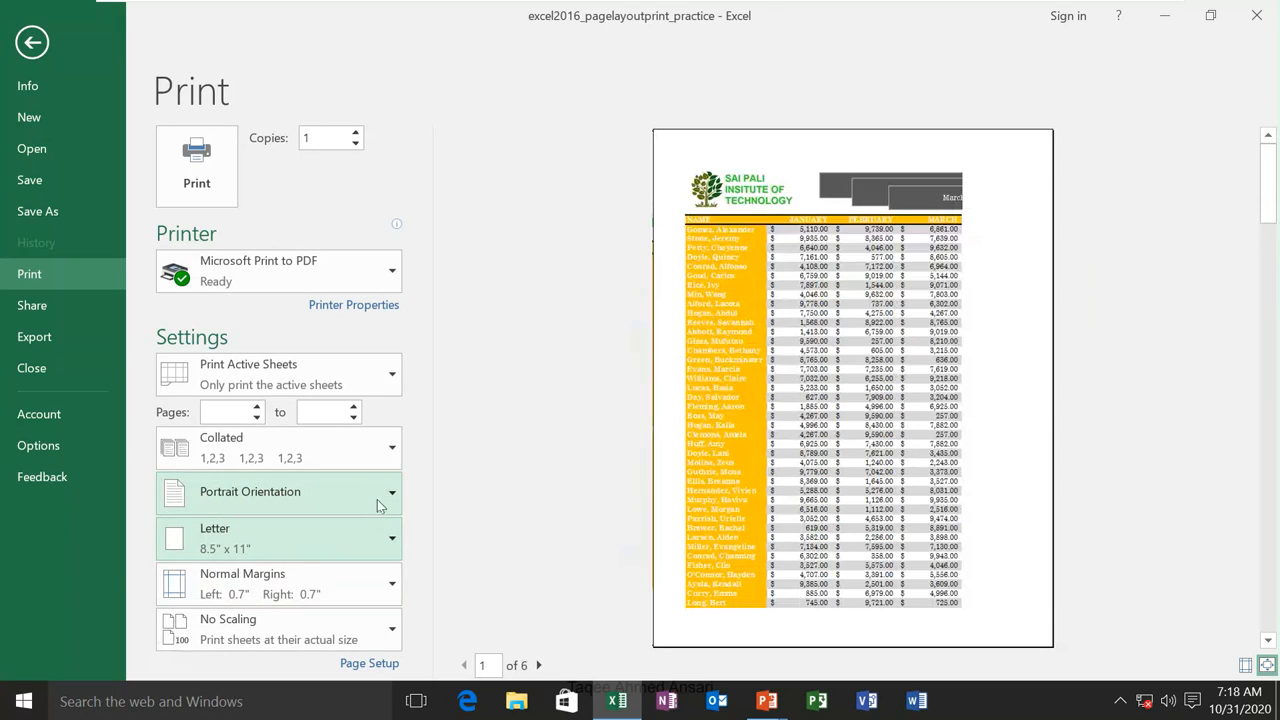
{"action": "left_click", "coordinate": [373, 495]}
{"action": "left_click", "coordinate": [306, 577]}
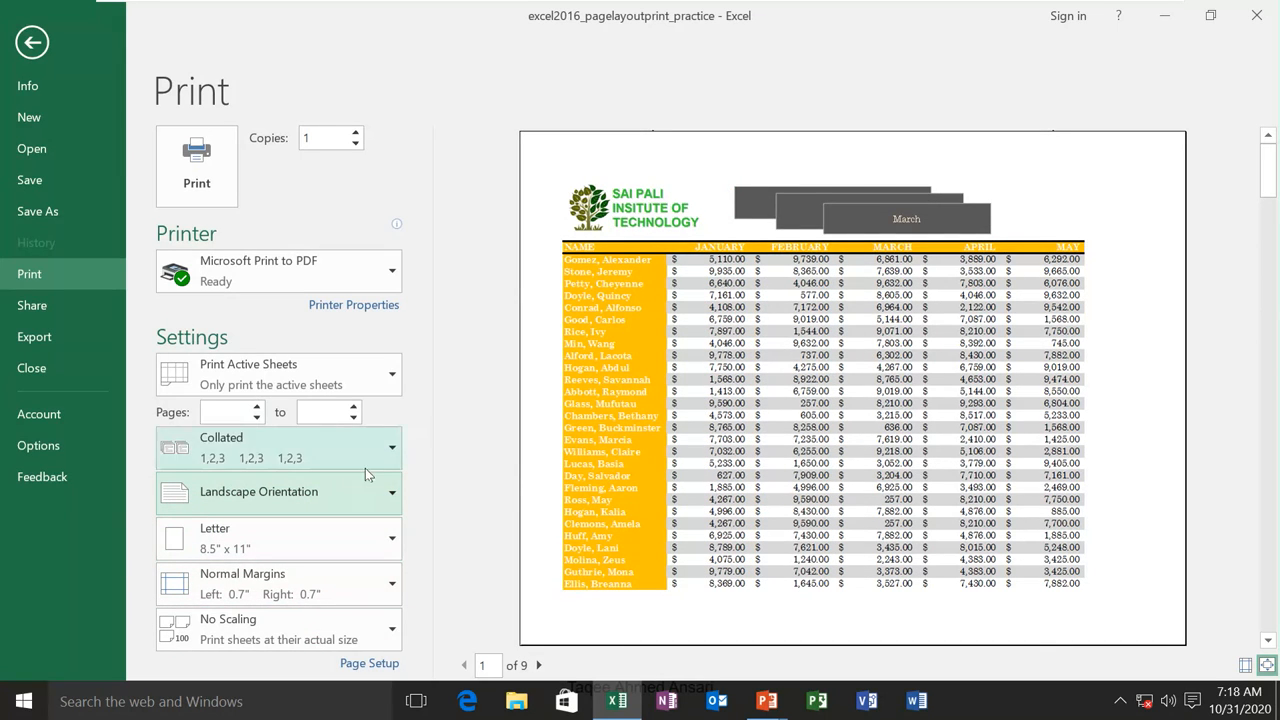
Set the orientation to portrait in the print settings and return to the Central sheet
{"action": "left_click", "coordinate": [388, 493]}
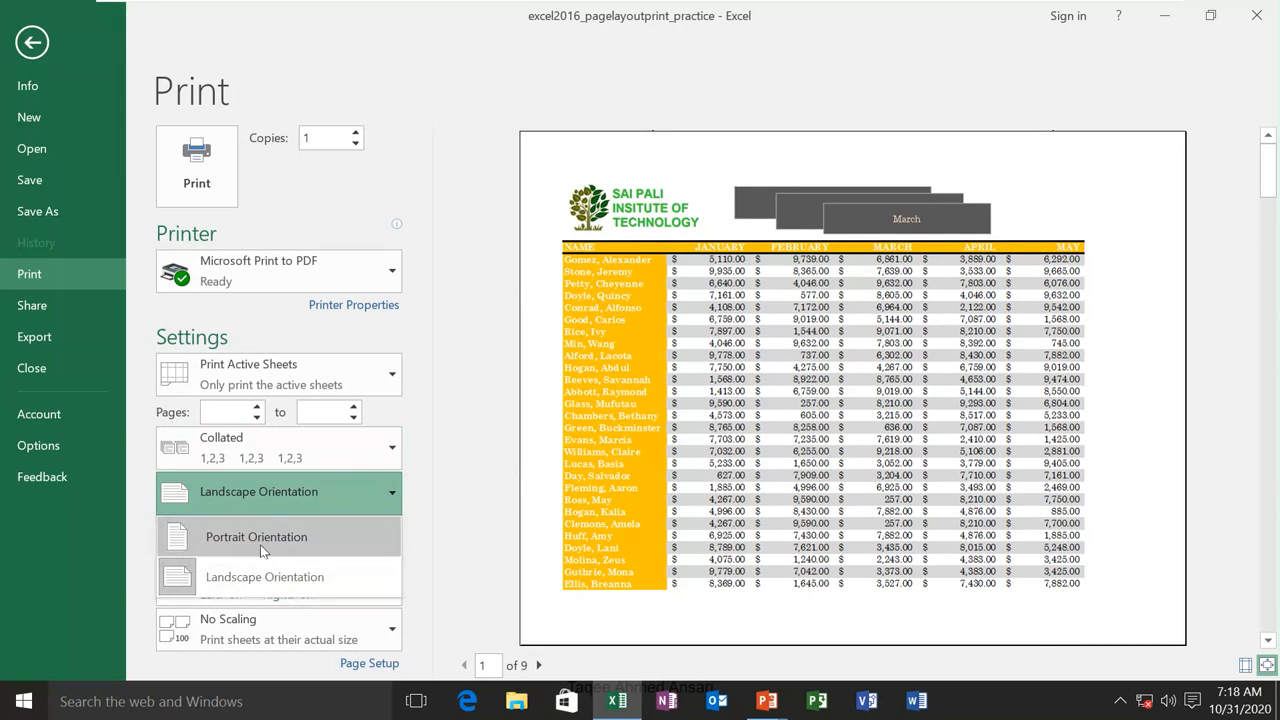
{"action": "left_click", "coordinate": [262, 548]}
{"action": "left_click", "coordinate": [32, 42]}
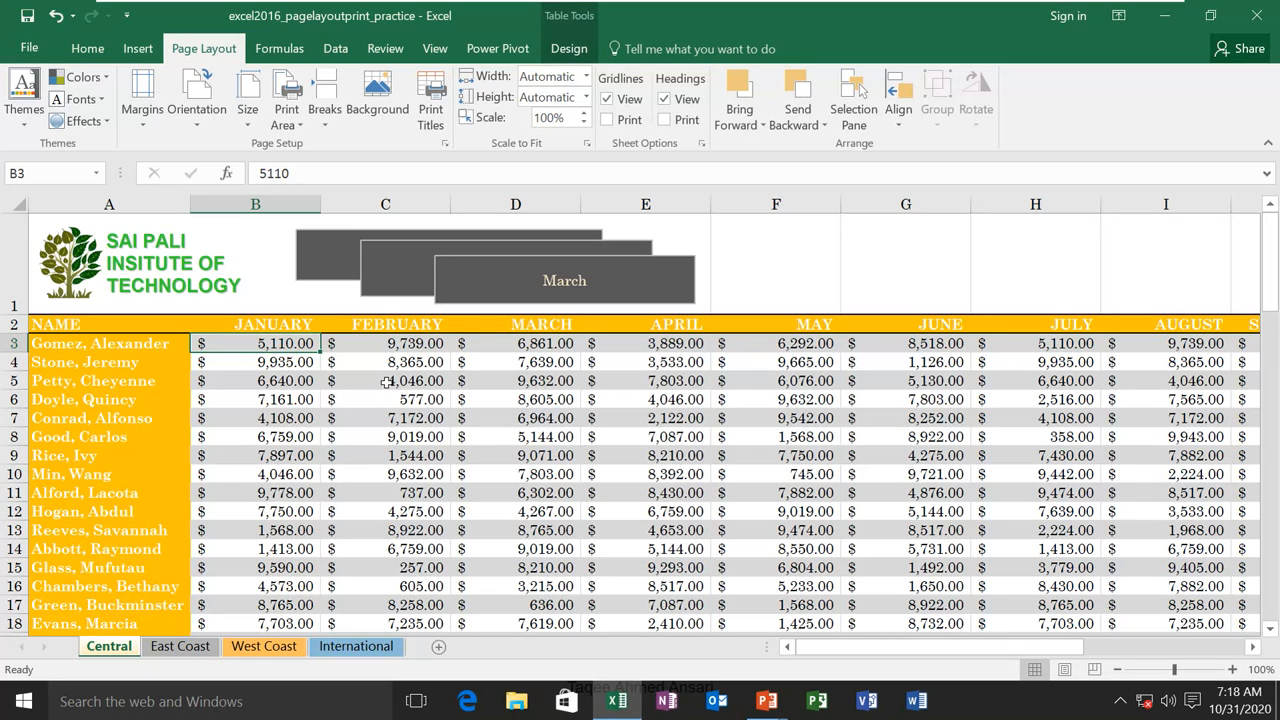
Review the available paper sizes in the page setup options and in the print settings without choosing one
{"action": "left_click", "coordinate": [249, 122]}
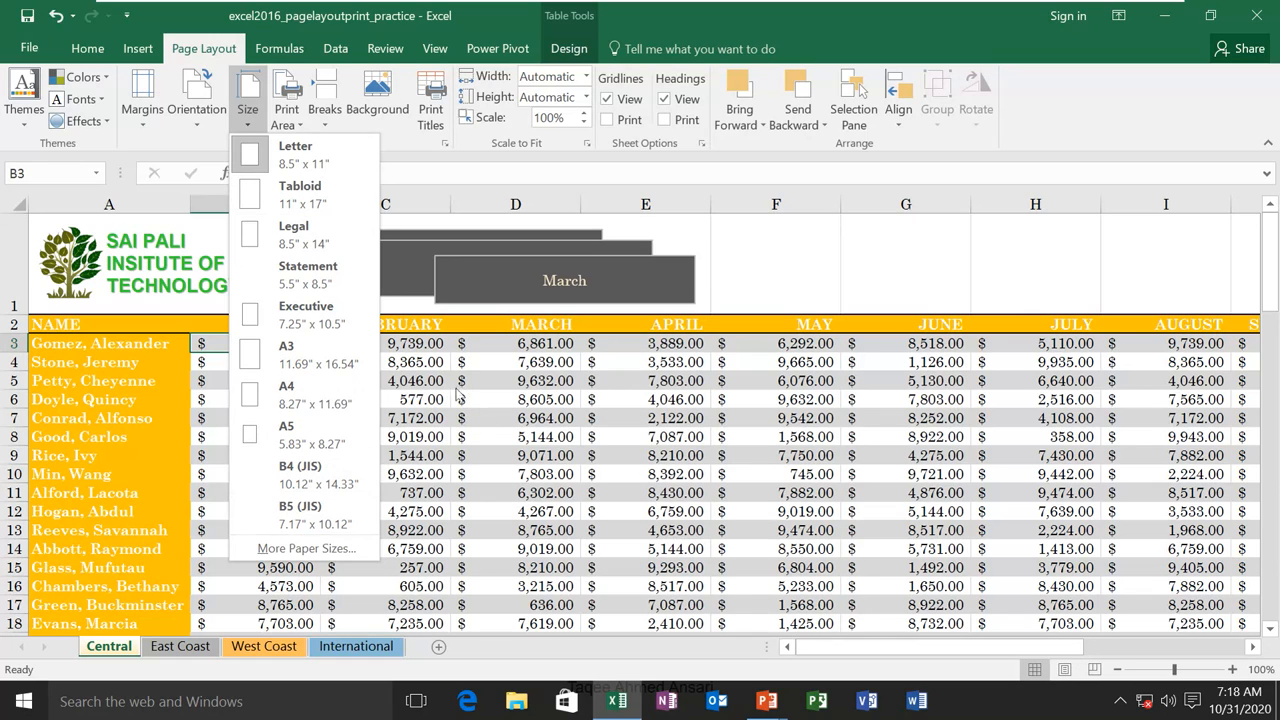
{"action": "left_click", "coordinate": [27, 52]}
{"action": "left_click", "coordinate": [27, 52]}
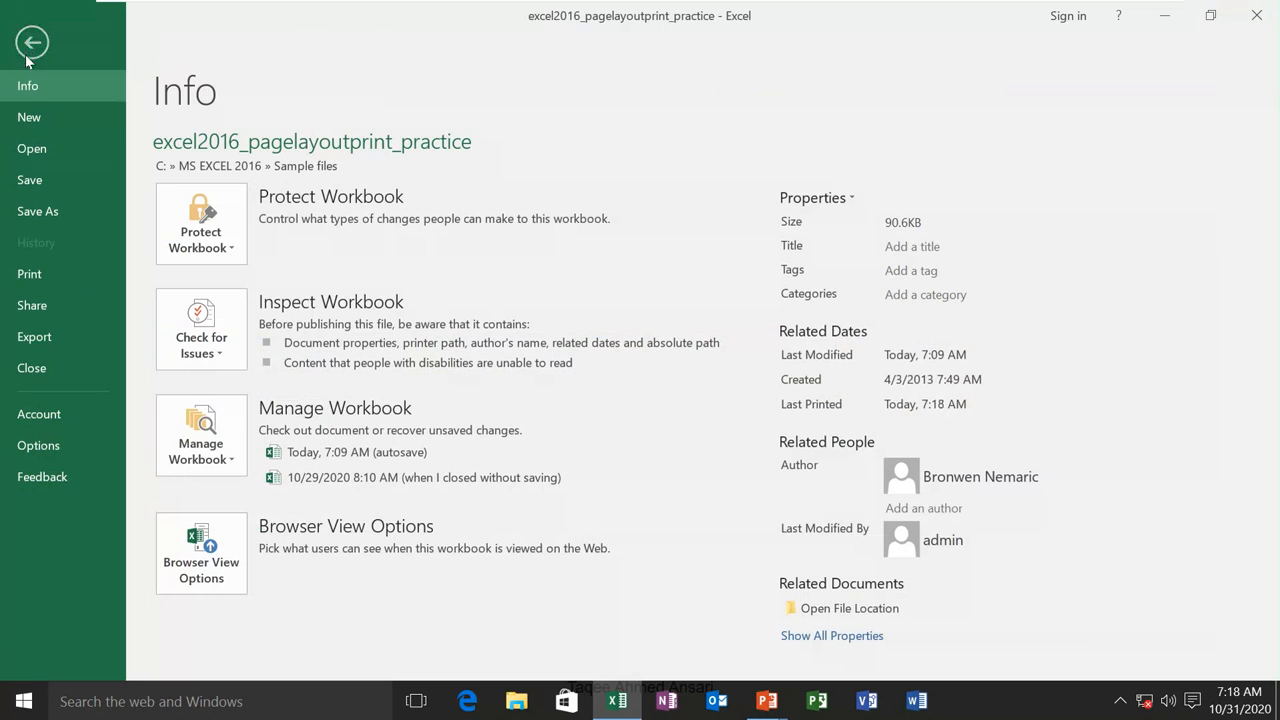
{"action": "left_click", "coordinate": [40, 271]}
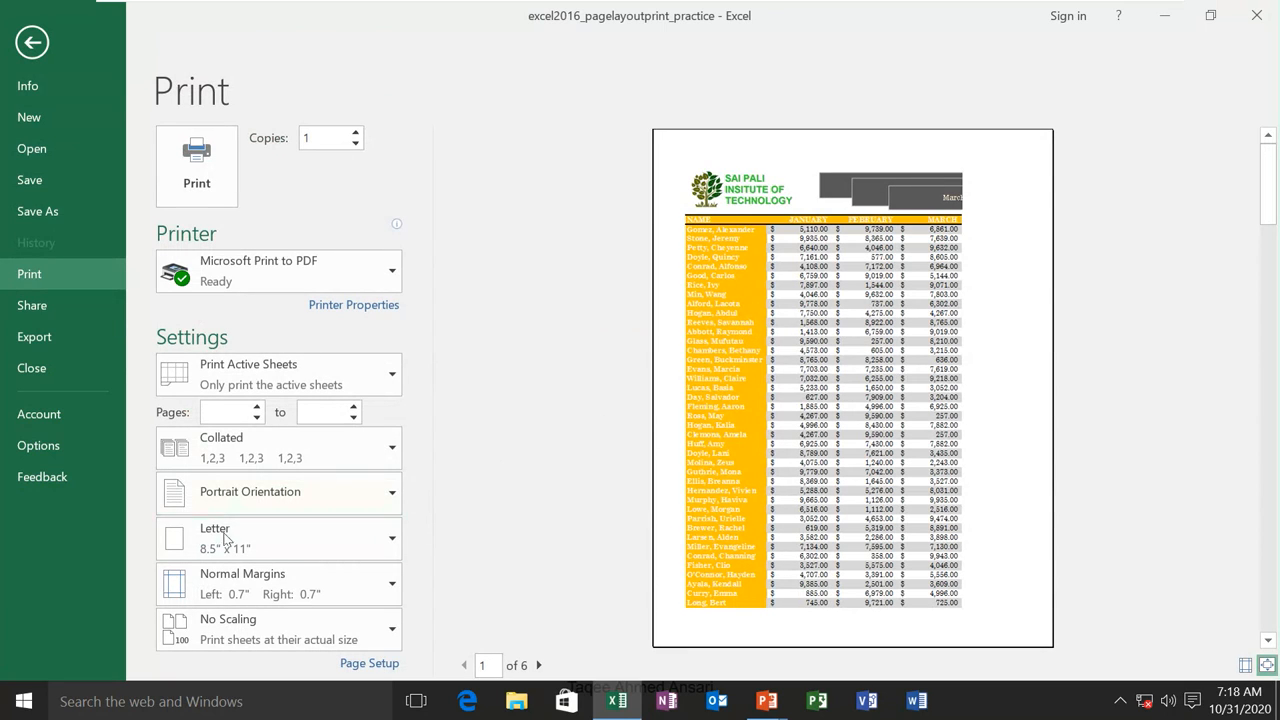
{"action": "left_click", "coordinate": [390, 546]}
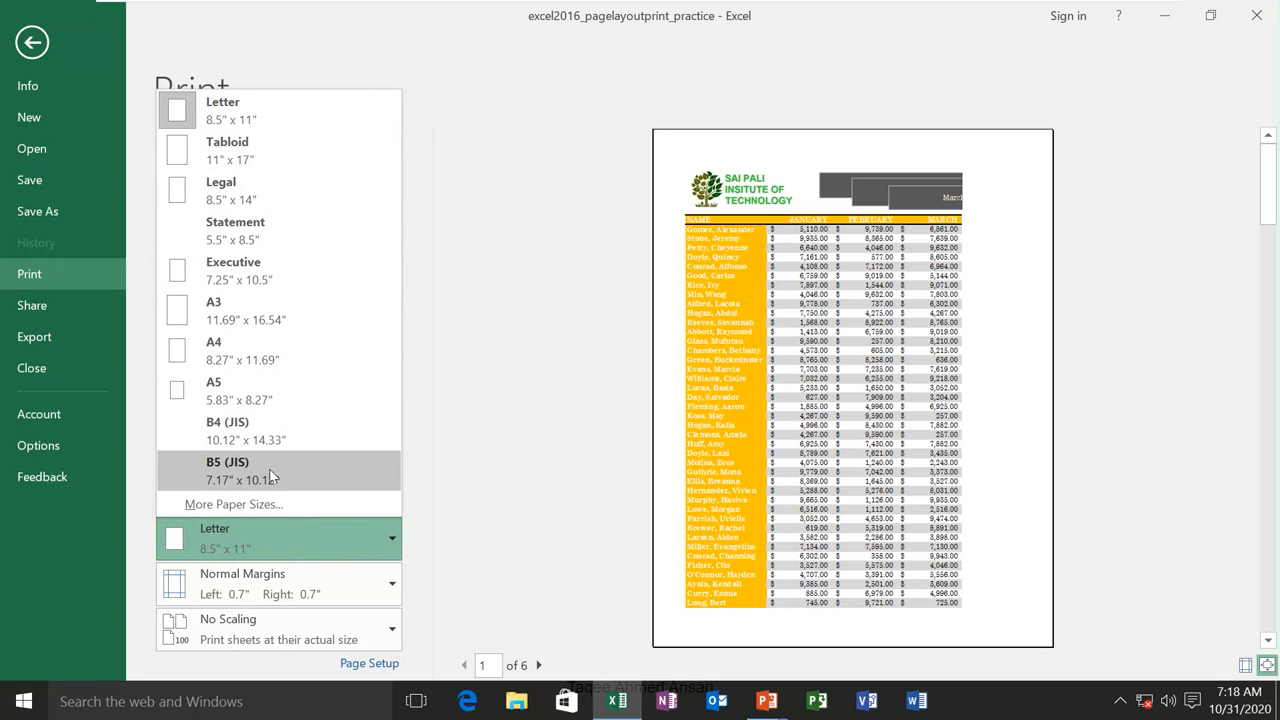
{"action": "key", "text": "Escape"}
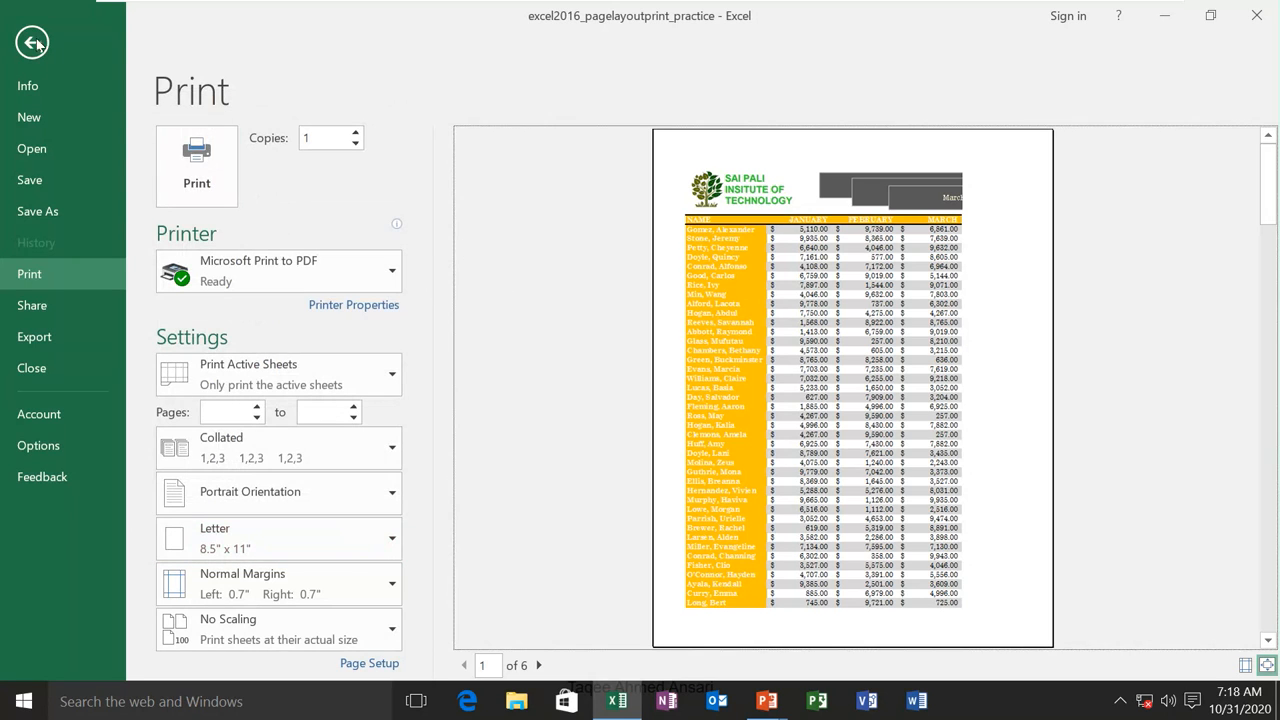
{"action": "key", "text": "Escape"}
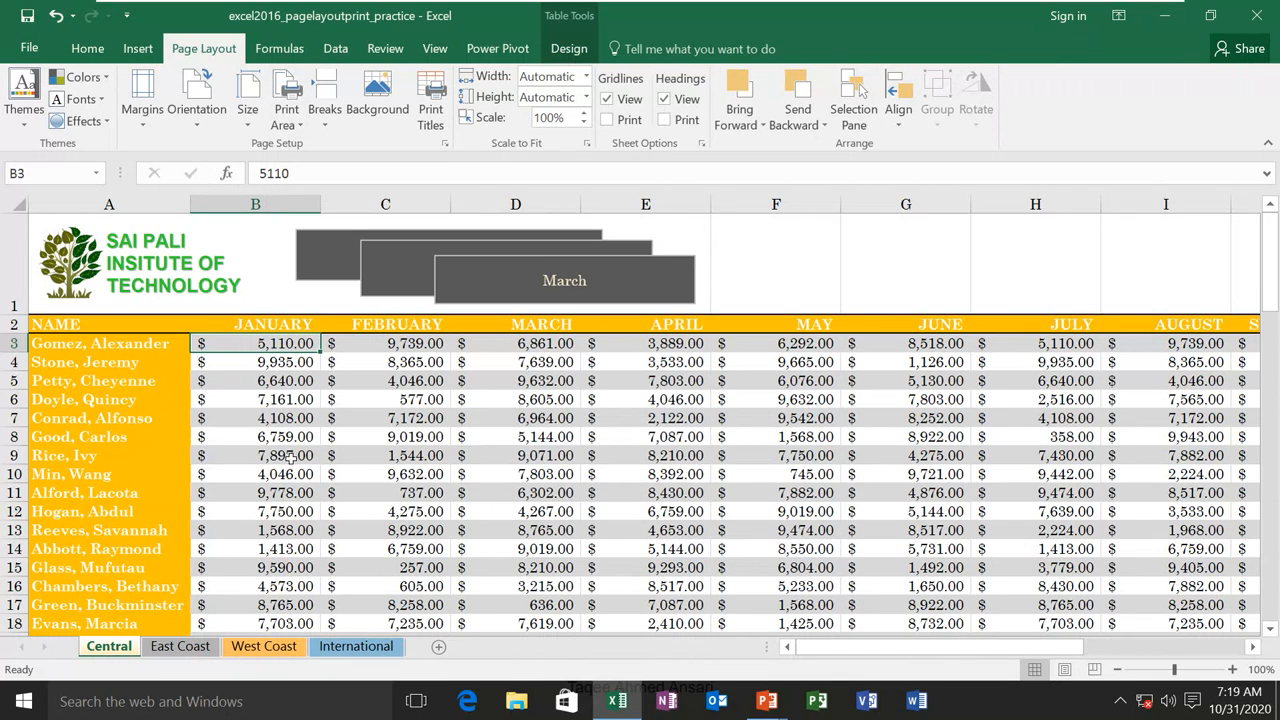
Browse the pages of the Central sheet in the print preview and return to the worksheet
{"action": "left_click", "coordinate": [30, 50]}
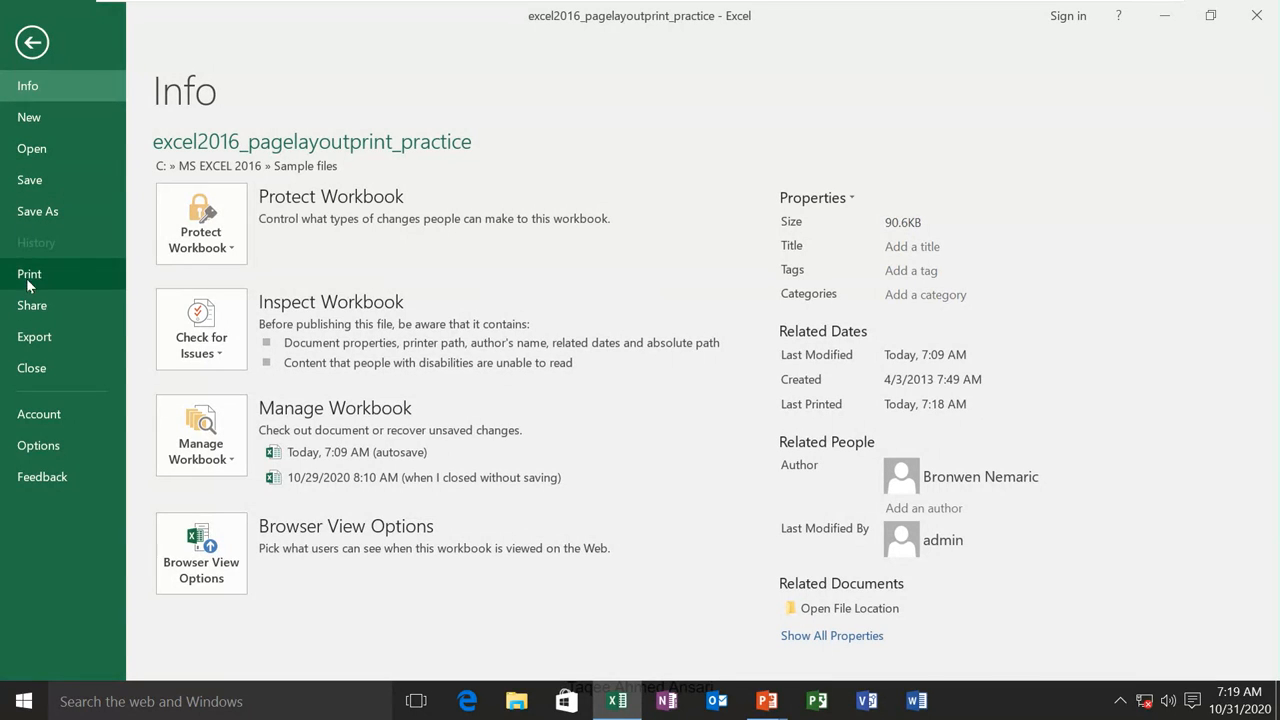
{"action": "key", "text": "ctrl+p"}
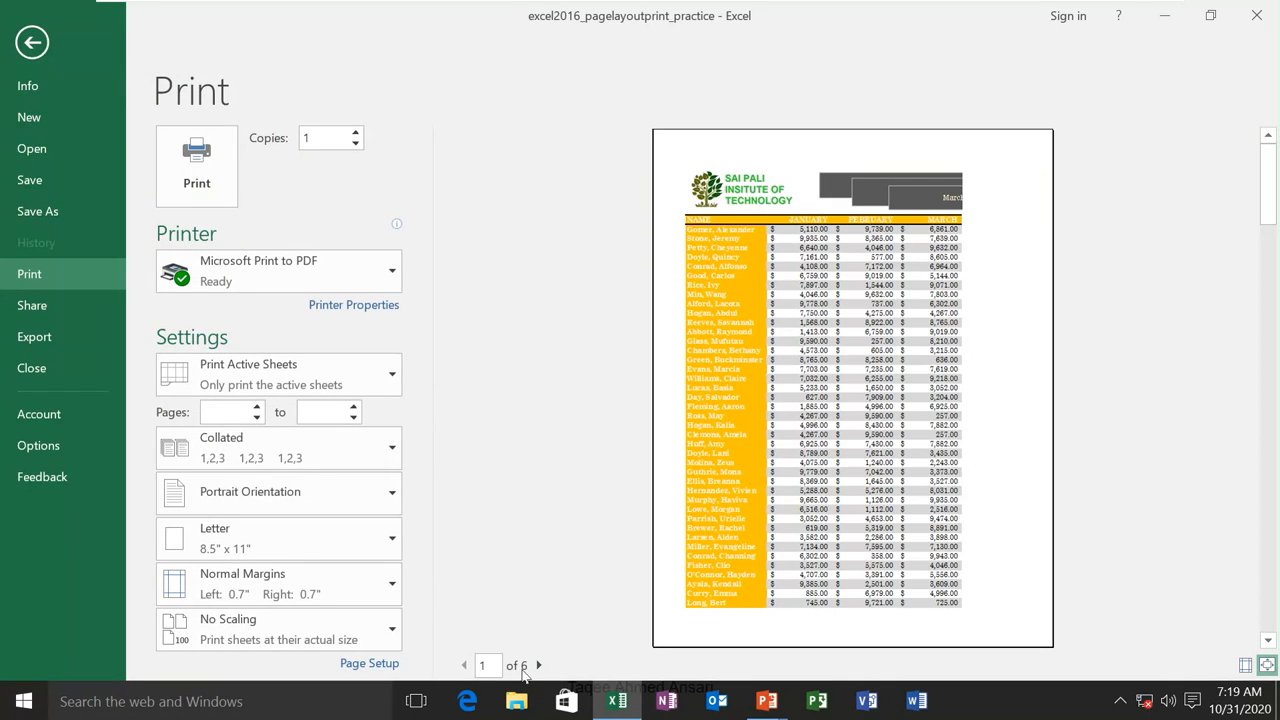
{"action": "scroll", "coordinate": [928, 355], "scroll_direction": "down", "scroll_amount": 1}
{"action": "scroll", "coordinate": [928, 355], "scroll_direction": "down", "scroll_amount": 2}
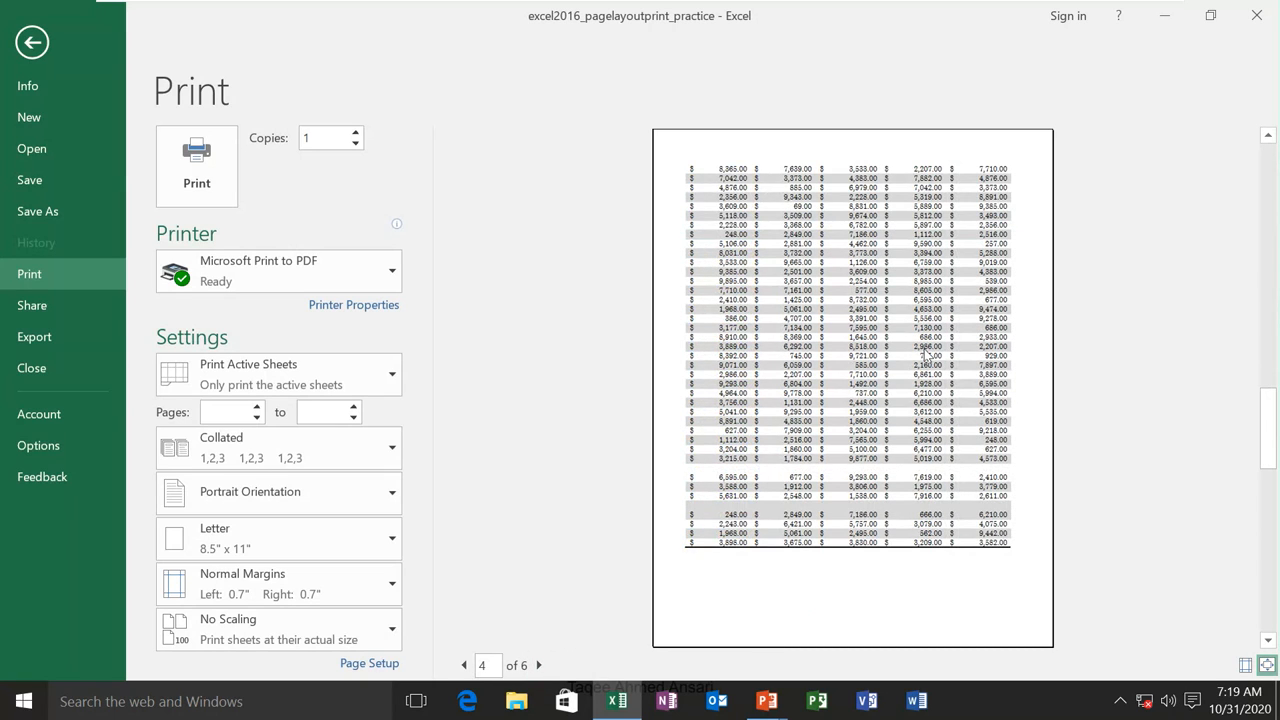
{"action": "scroll", "coordinate": [928, 355], "scroll_direction": "up", "scroll_amount": 1}
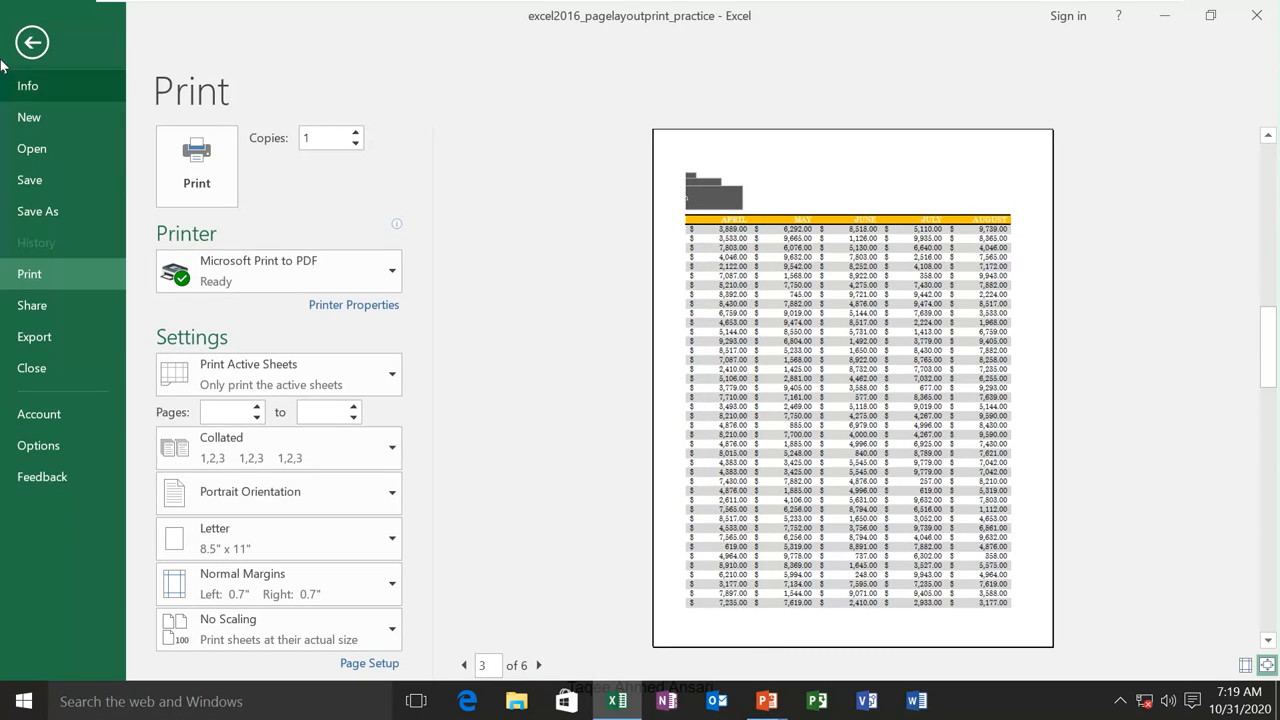
{"action": "left_click", "coordinate": [31, 43]}
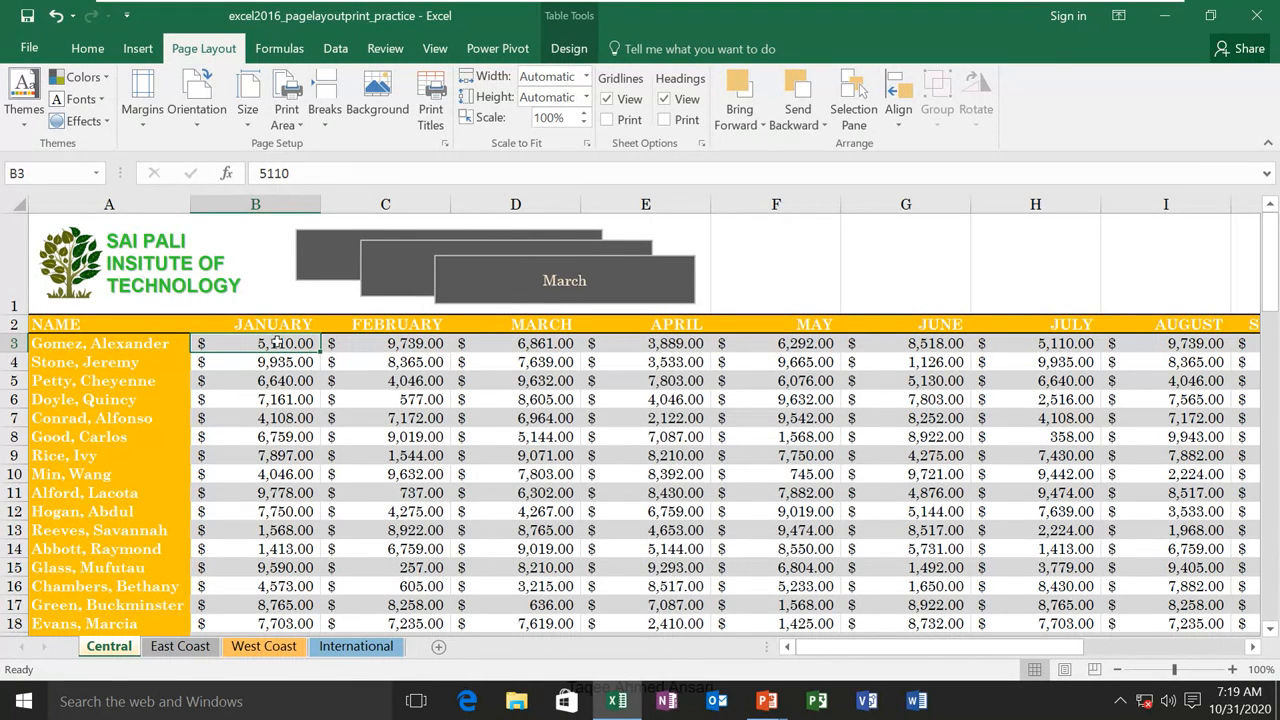
Set the range A1:E15 on the Central sheet as the print area and deselect it
{"action": "left_click_drag", "start_coordinate": [680, 232], "coordinate": [268, 557]}
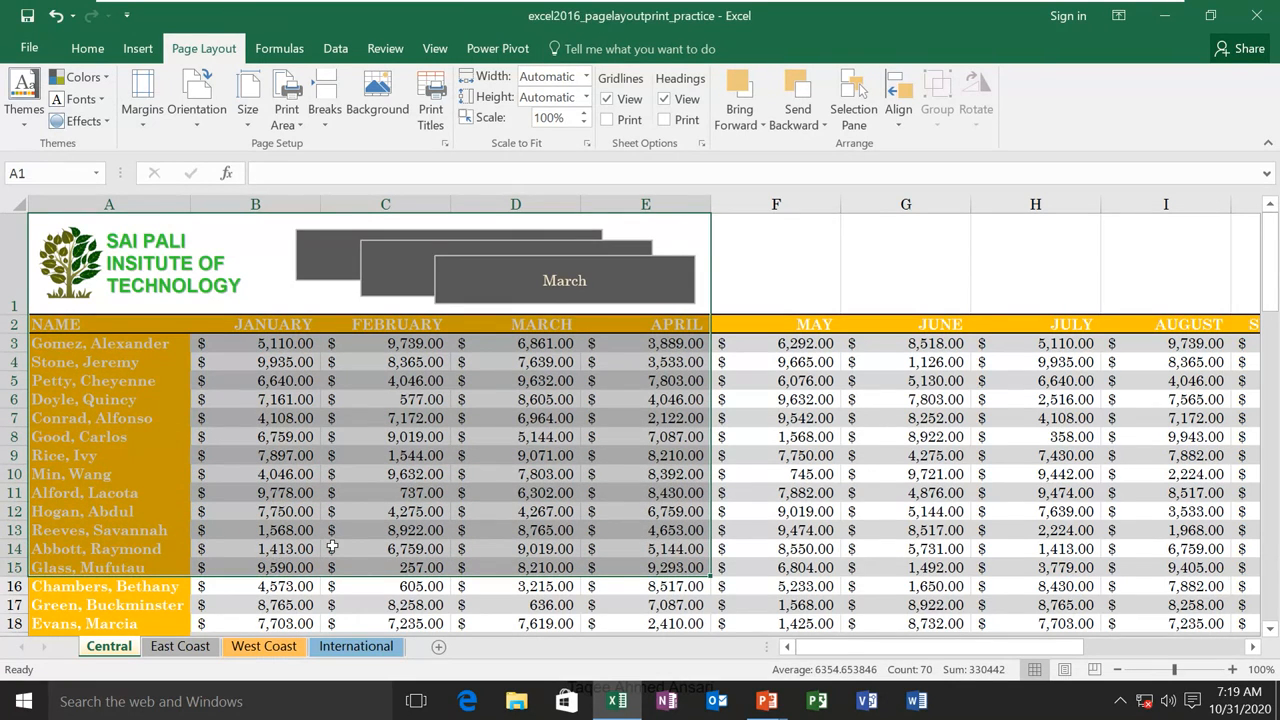
{"action": "left_click", "coordinate": [286, 115]}
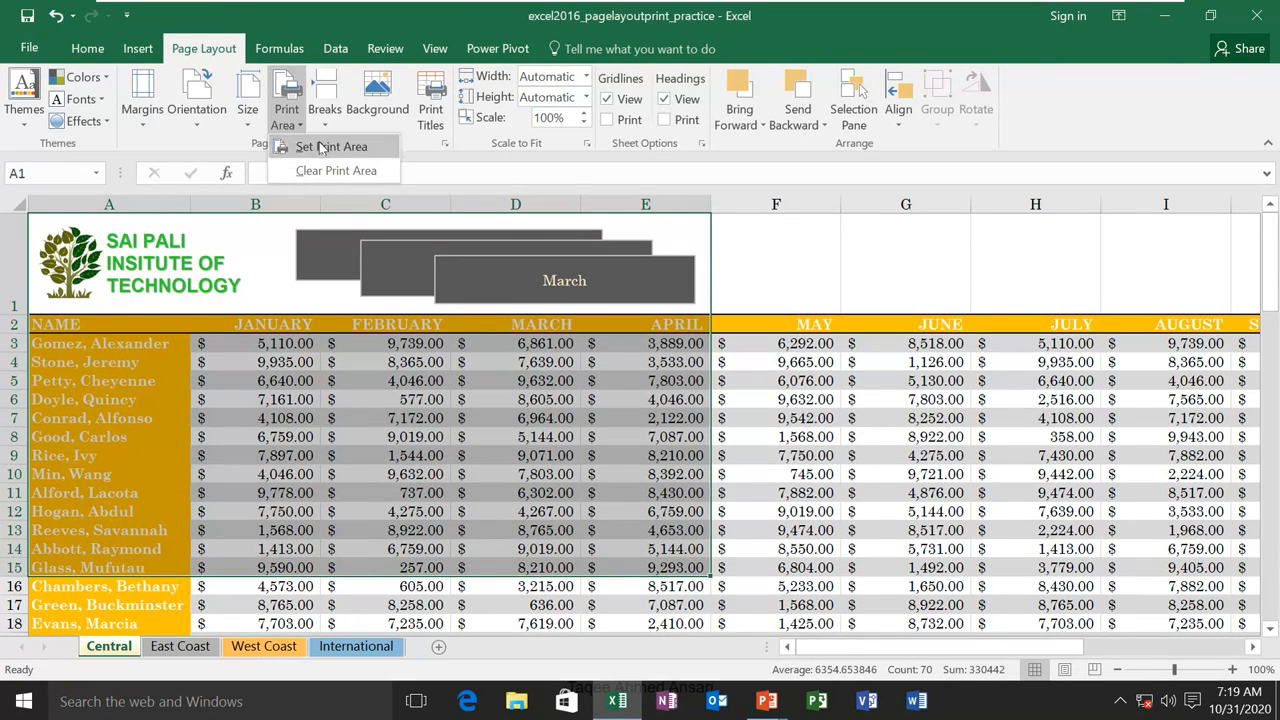
{"action": "left_click", "coordinate": [350, 149]}
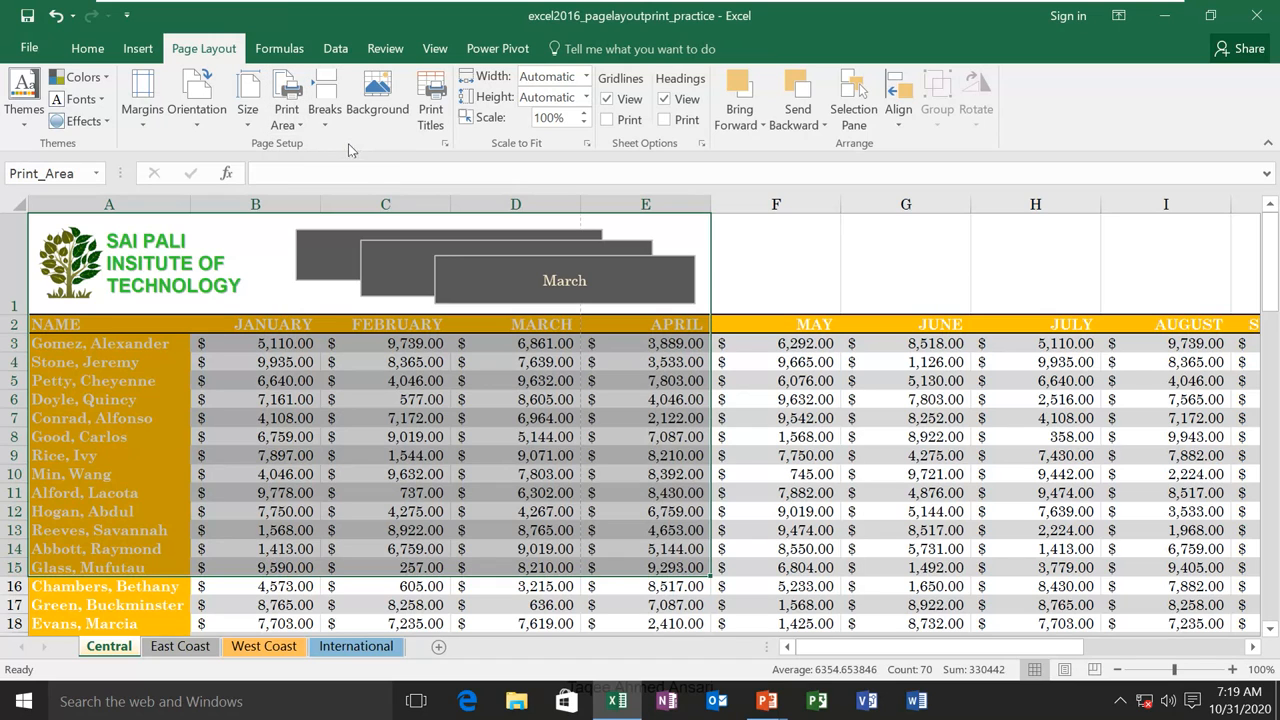
{"action": "left_click", "coordinate": [383, 465]}
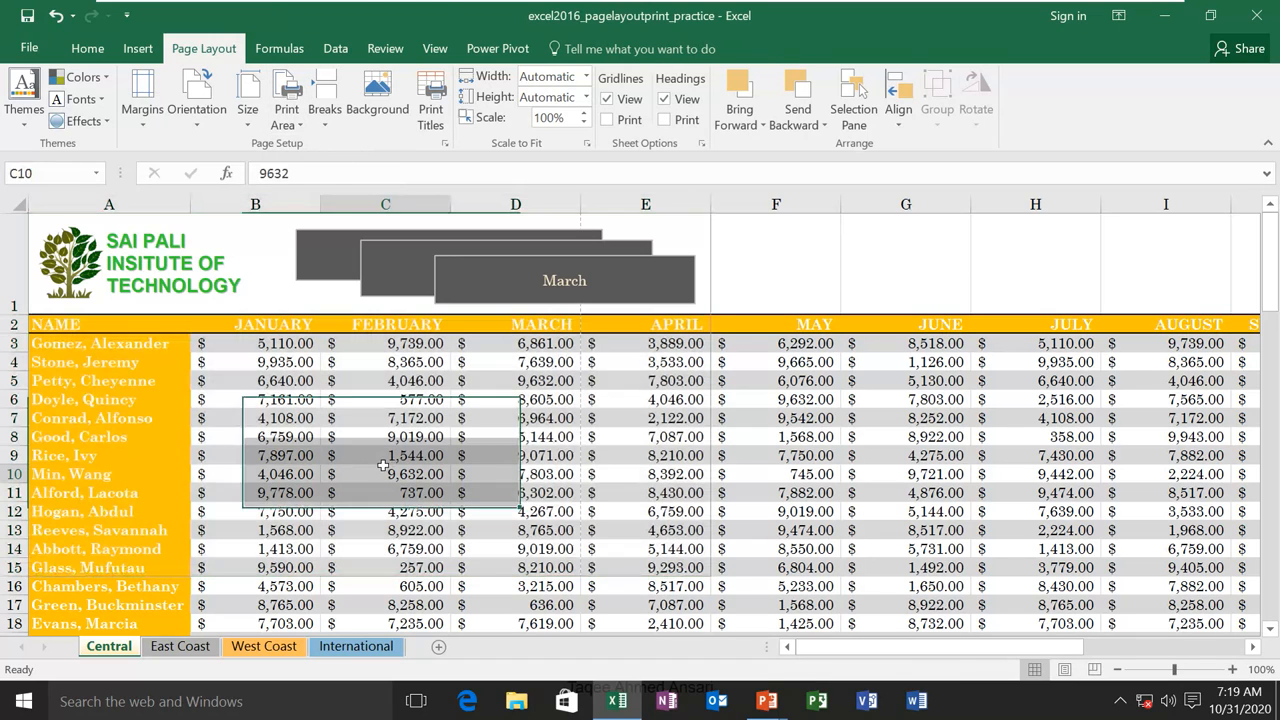
Set the print settings to print the entire workbook and return to the Central sheet
{"action": "left_click", "coordinate": [380, 402]}
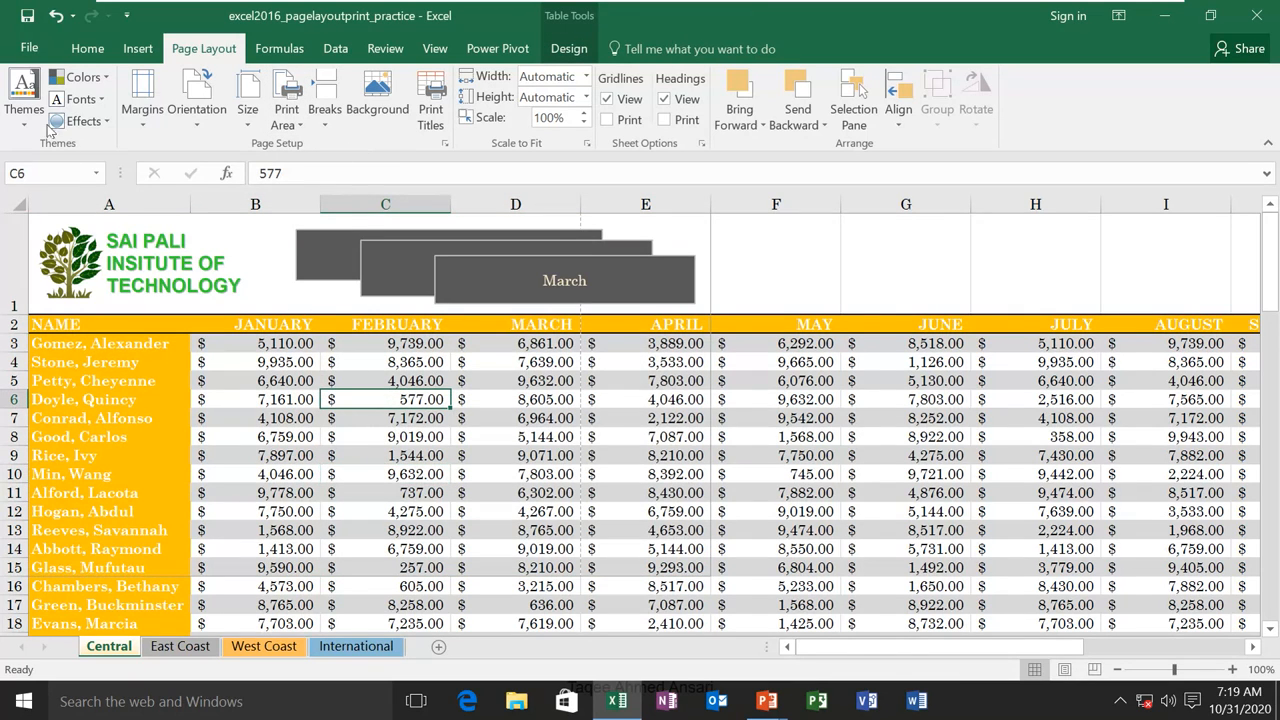
{"action": "left_click", "coordinate": [29, 47]}
{"action": "left_click", "coordinate": [30, 277]}
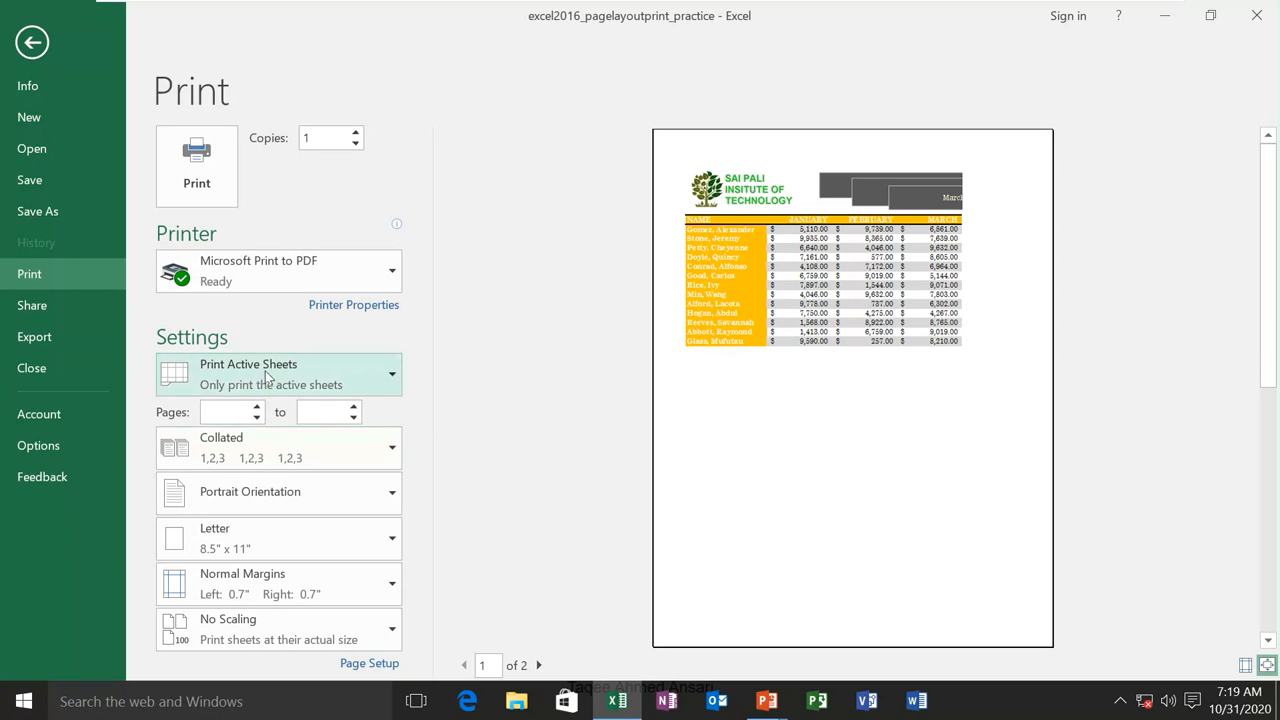
{"action": "left_click", "coordinate": [324, 387]}
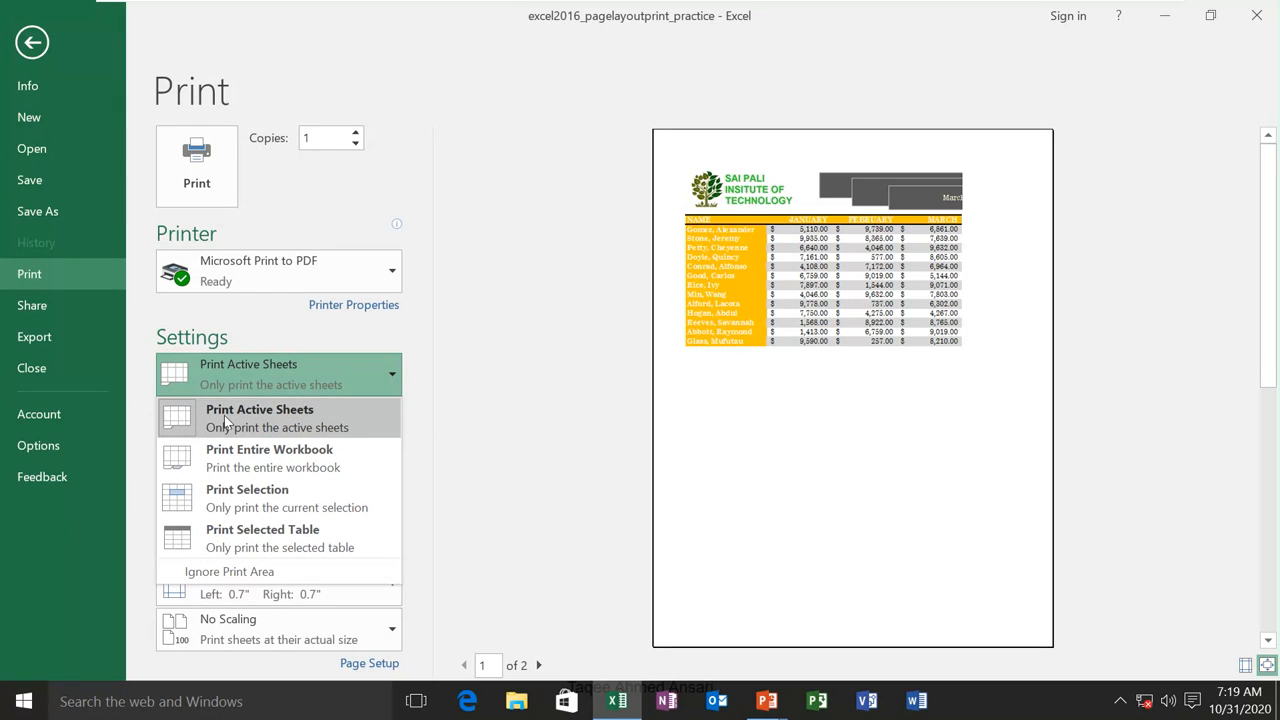
{"action": "left_click", "coordinate": [277, 456]}
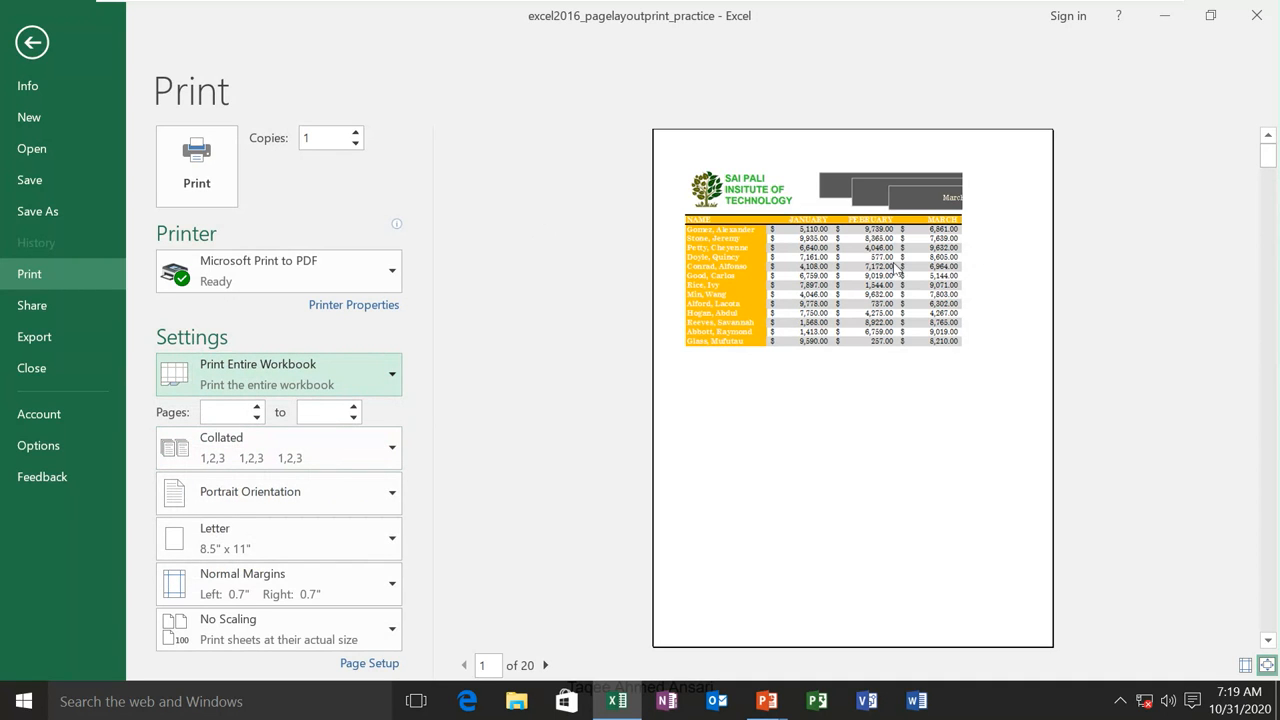
{"action": "left_click", "coordinate": [31, 42]}
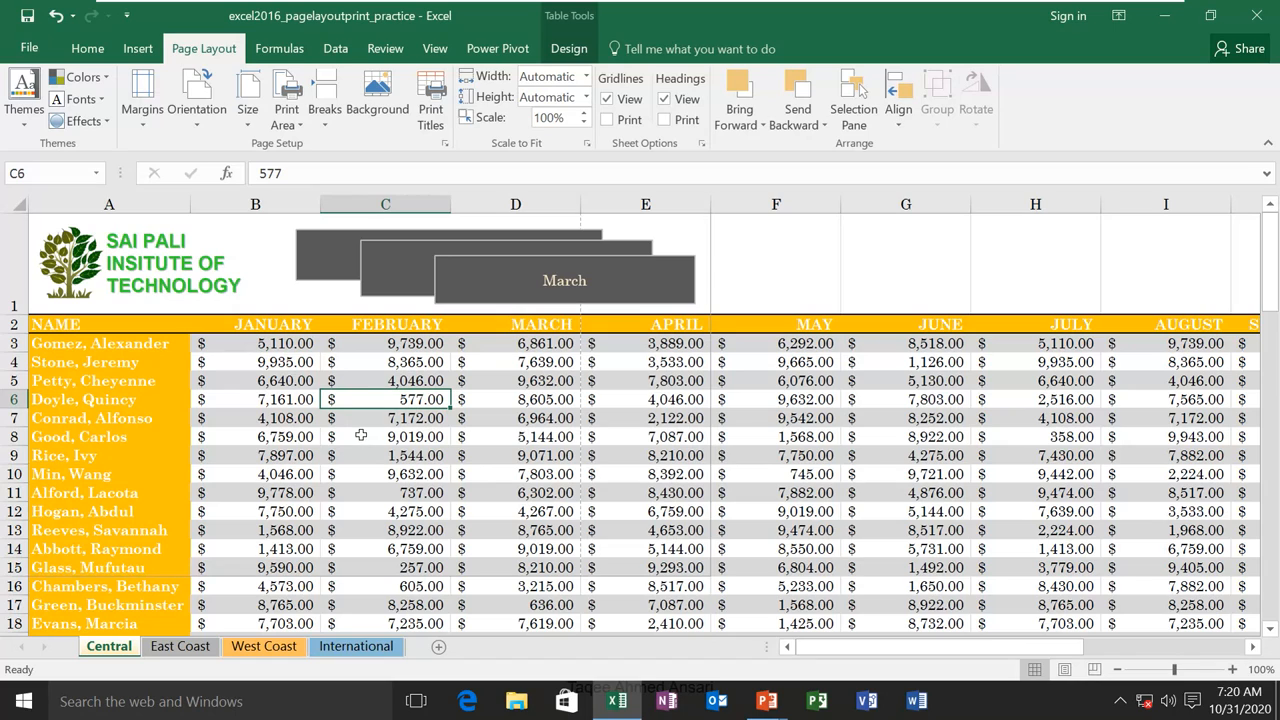
Clear the print area of the Central sheet and open the print preview
{"action": "left_click", "coordinate": [293, 127]}
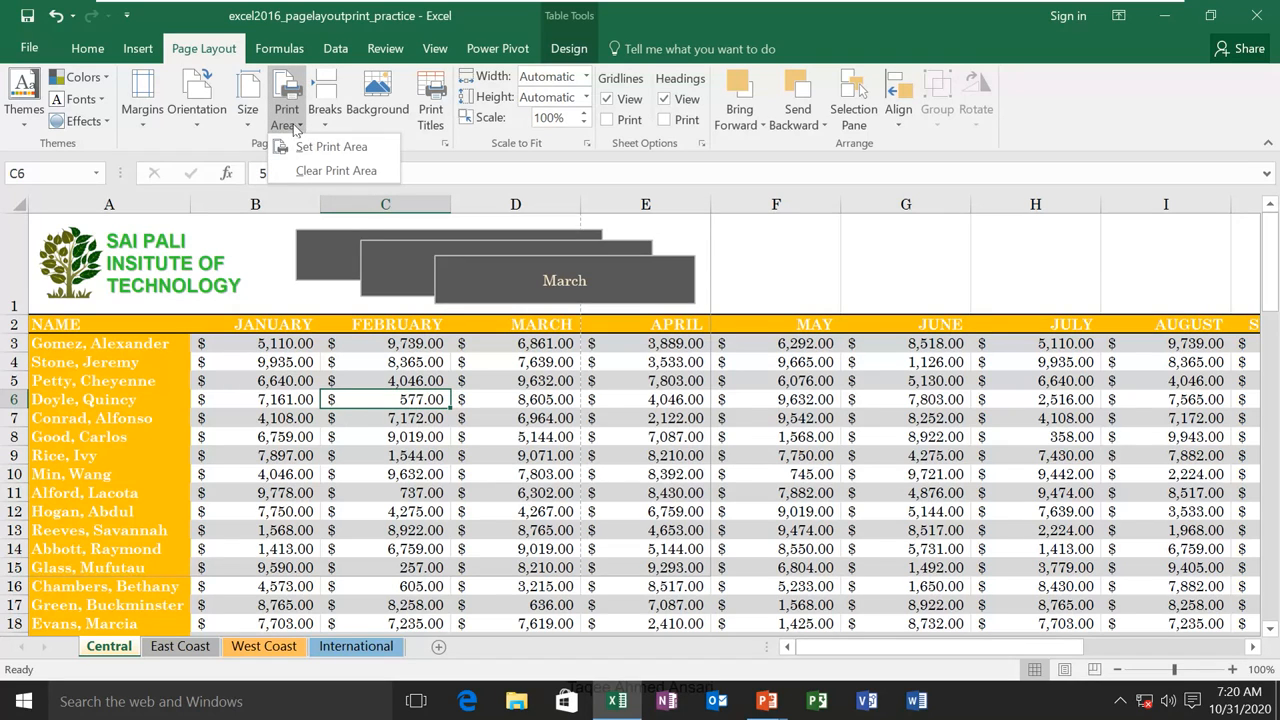
{"action": "left_click", "coordinate": [349, 176]}
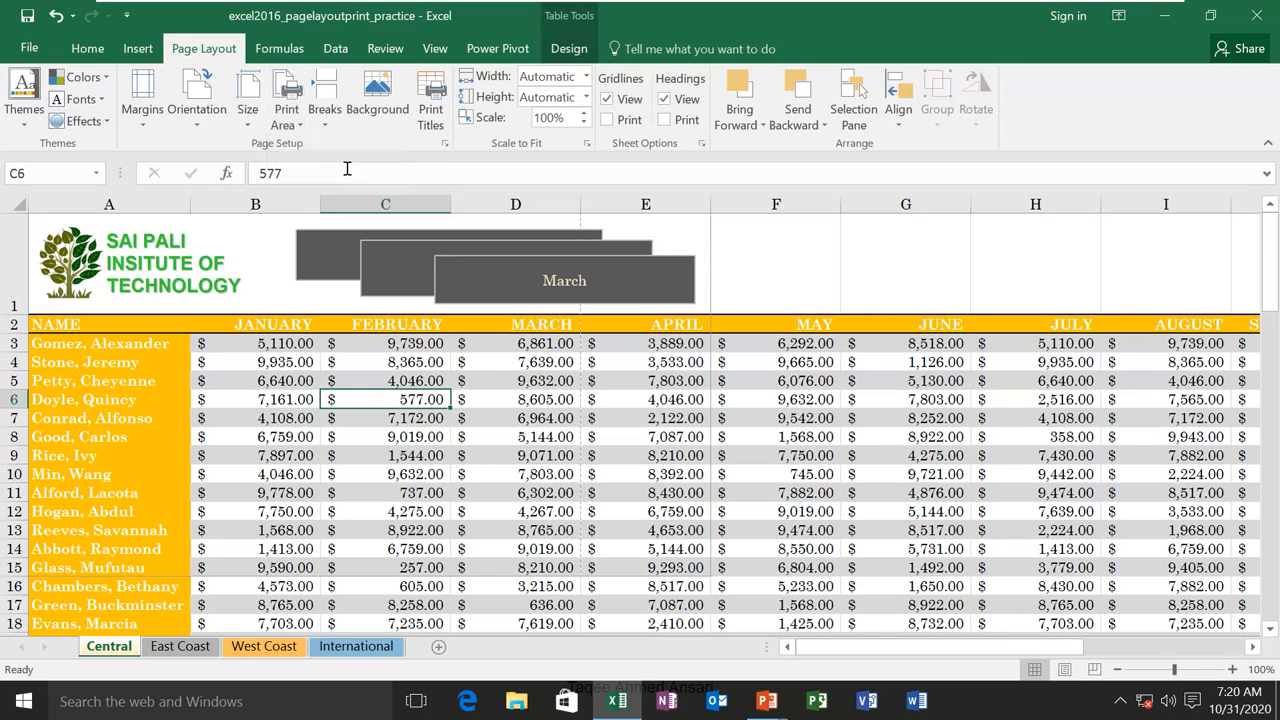
{"action": "left_click", "coordinate": [36, 47]}
{"action": "left_click", "coordinate": [41, 270]}
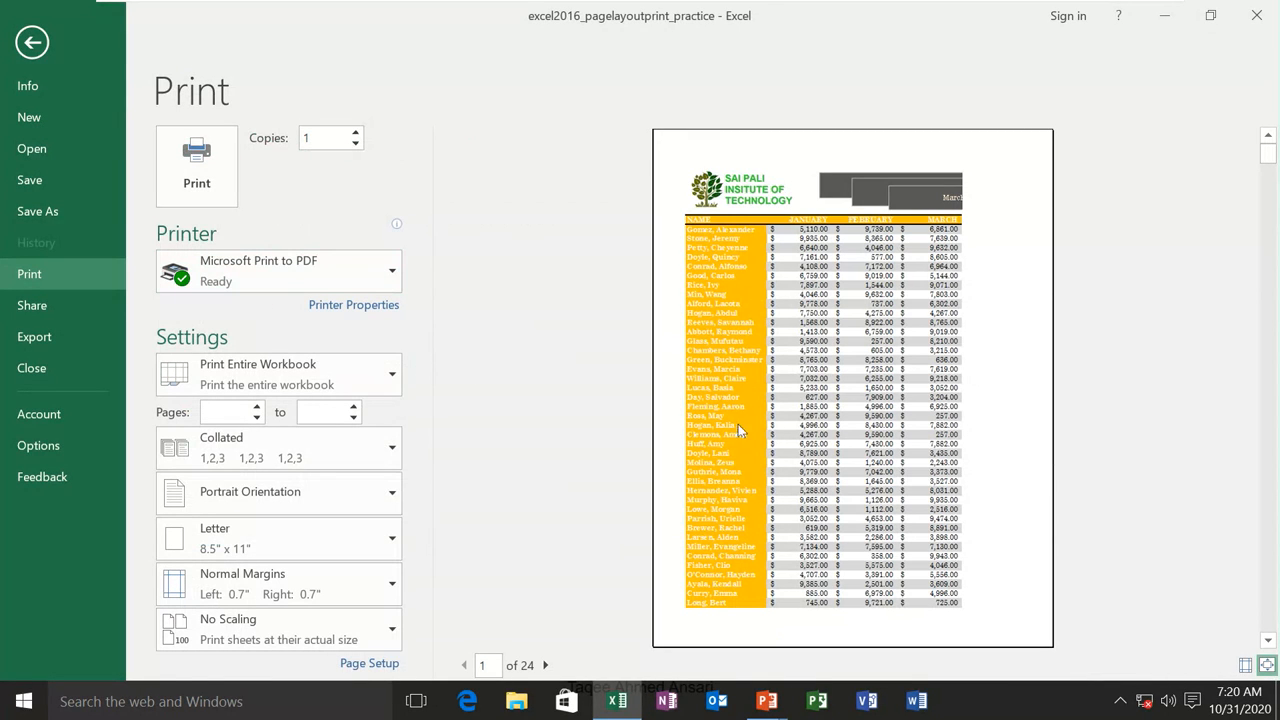
Switch the print range between the active sheets and the entire workbook, finish on Print Active Sheets, and return to the Central sheet
{"action": "left_click", "coordinate": [395, 374]}
{"action": "left_click", "coordinate": [272, 410]}
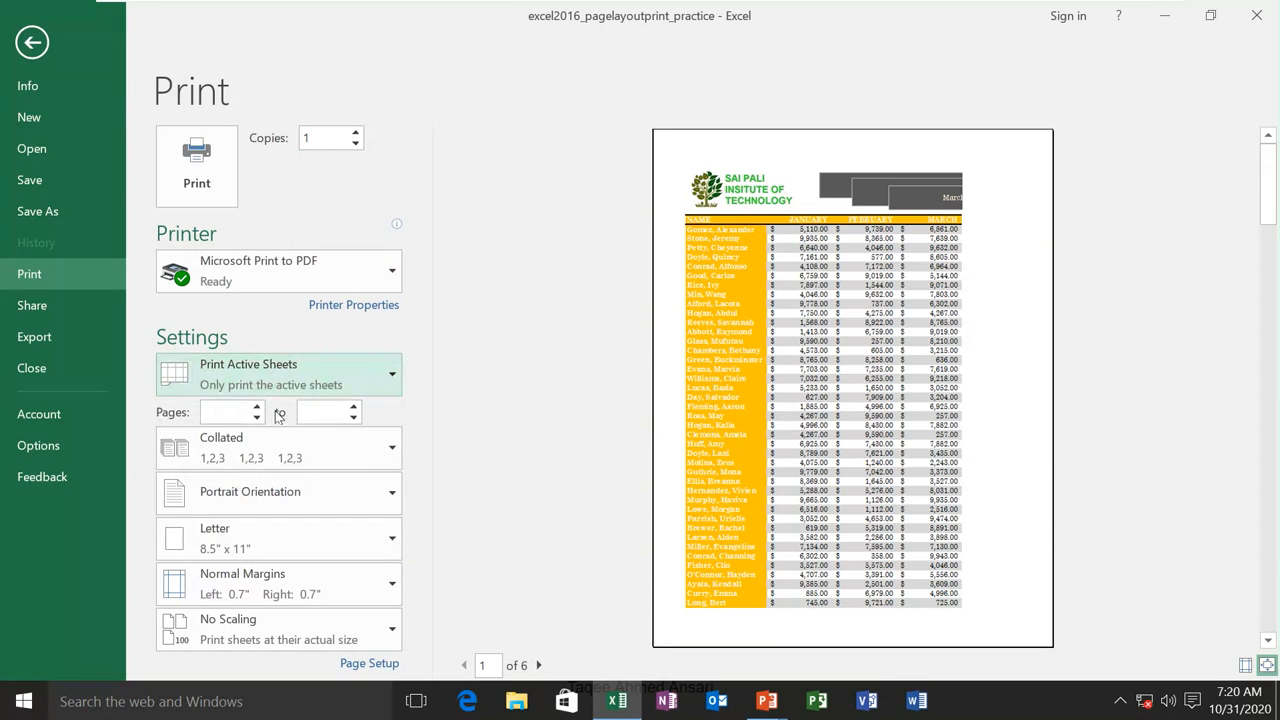
{"action": "left_click", "coordinate": [378, 388]}
{"action": "left_click", "coordinate": [281, 459]}
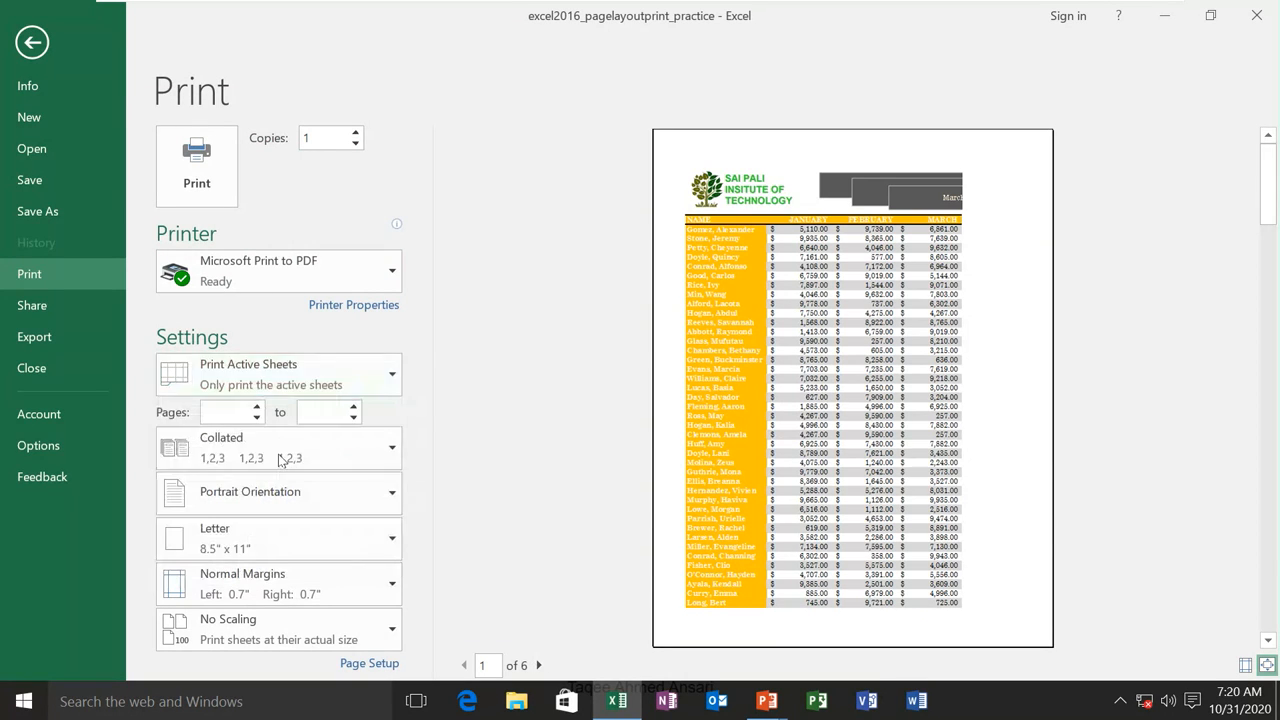
{"action": "left_click", "coordinate": [285, 374]}
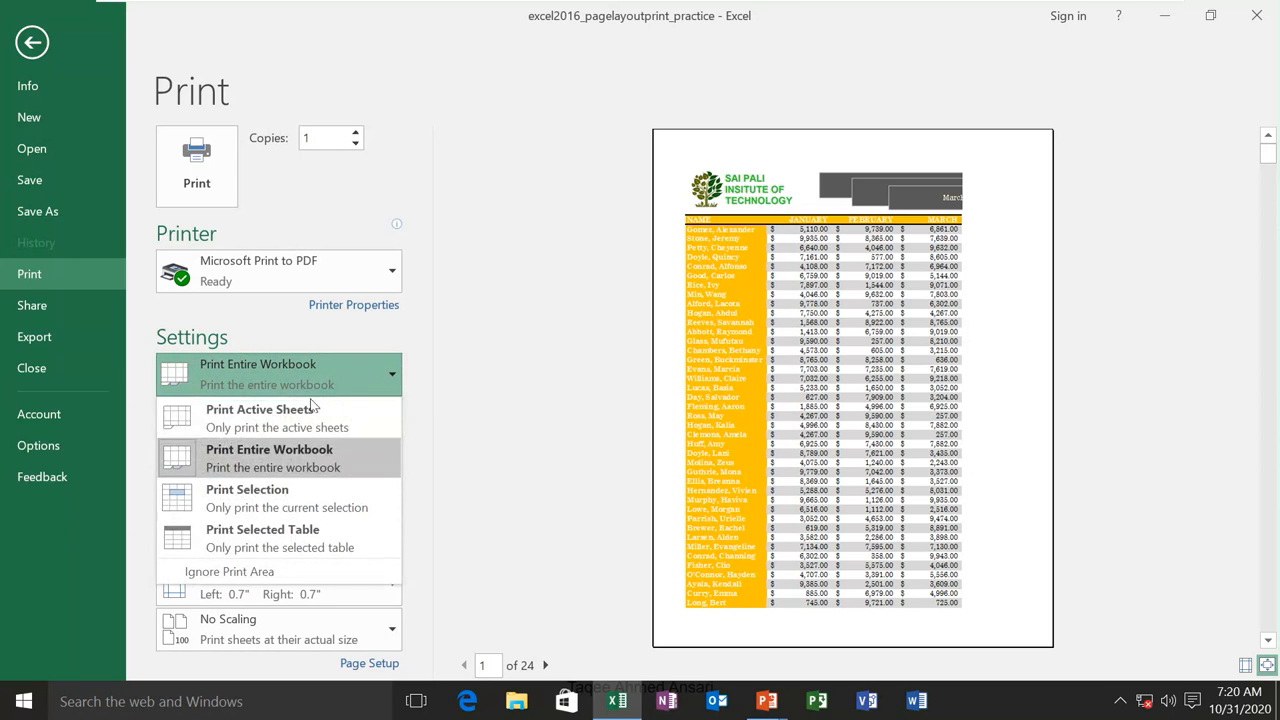
{"action": "left_click", "coordinate": [278, 422]}
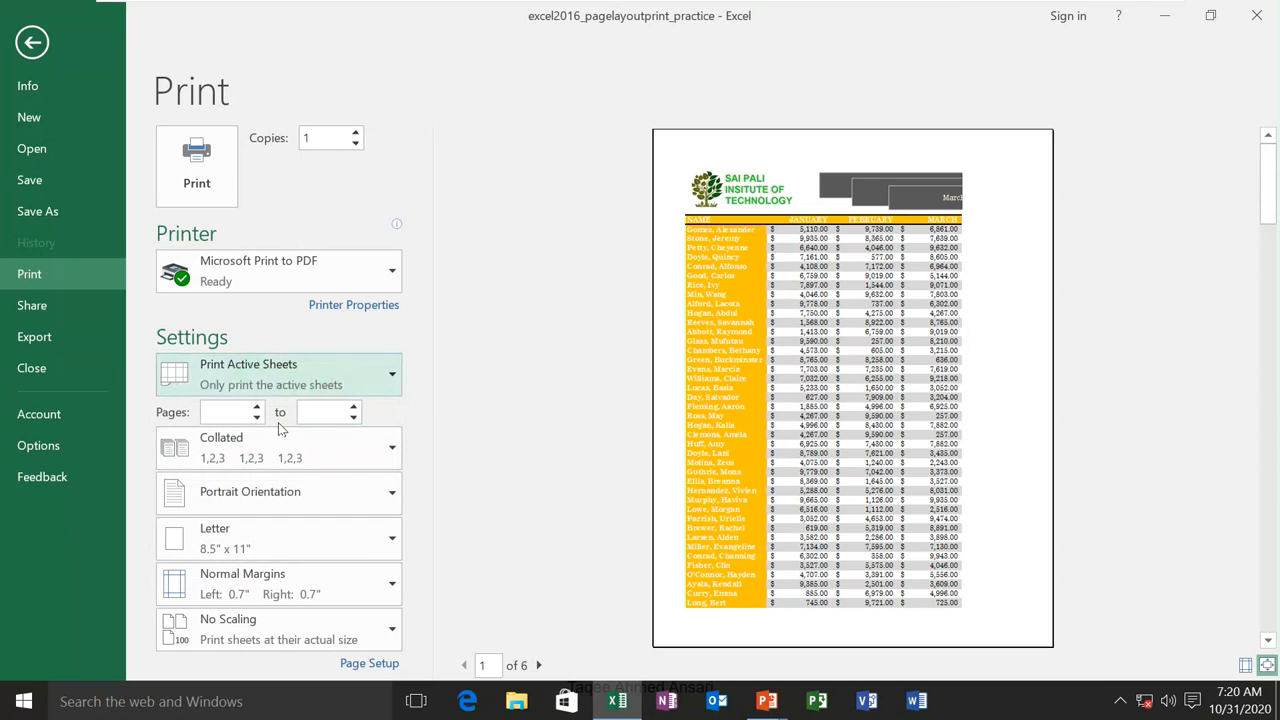
{"action": "left_click", "coordinate": [32, 42]}
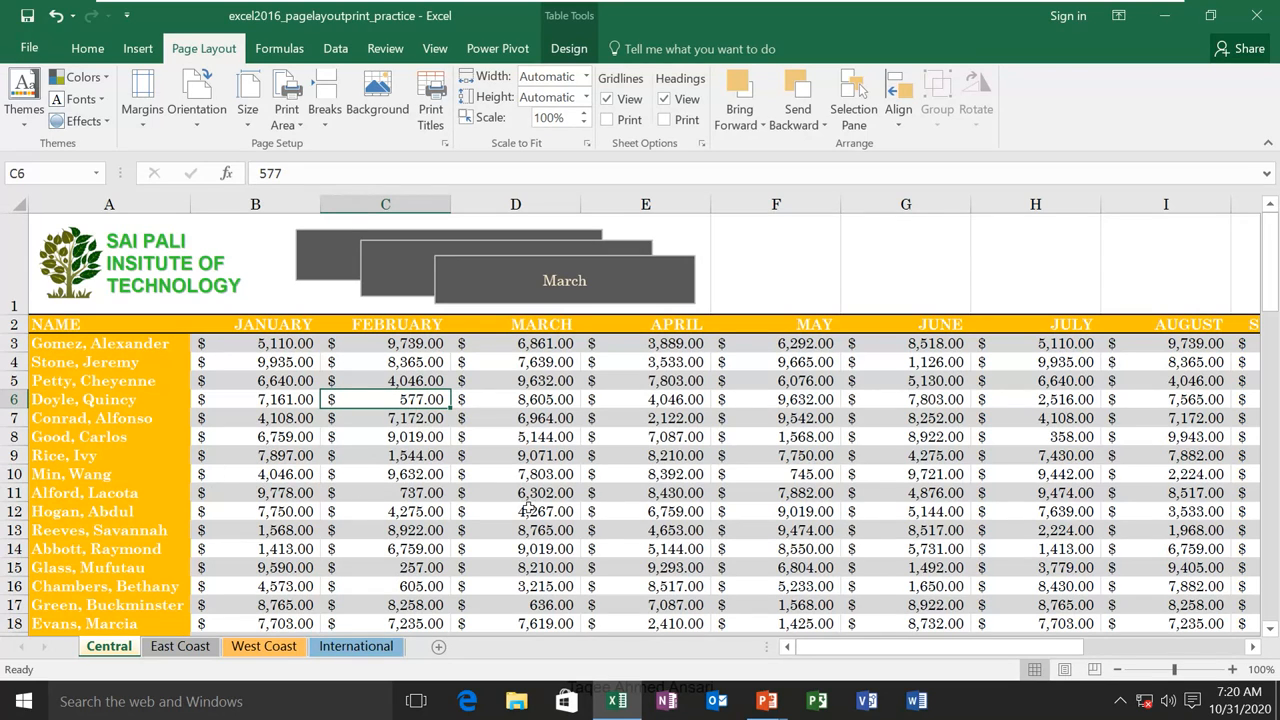
Insert a page break at cell A15 on the Central sheet
{"action": "scroll", "coordinate": [537, 511], "scroll_direction": "down", "scroll_amount": 3}
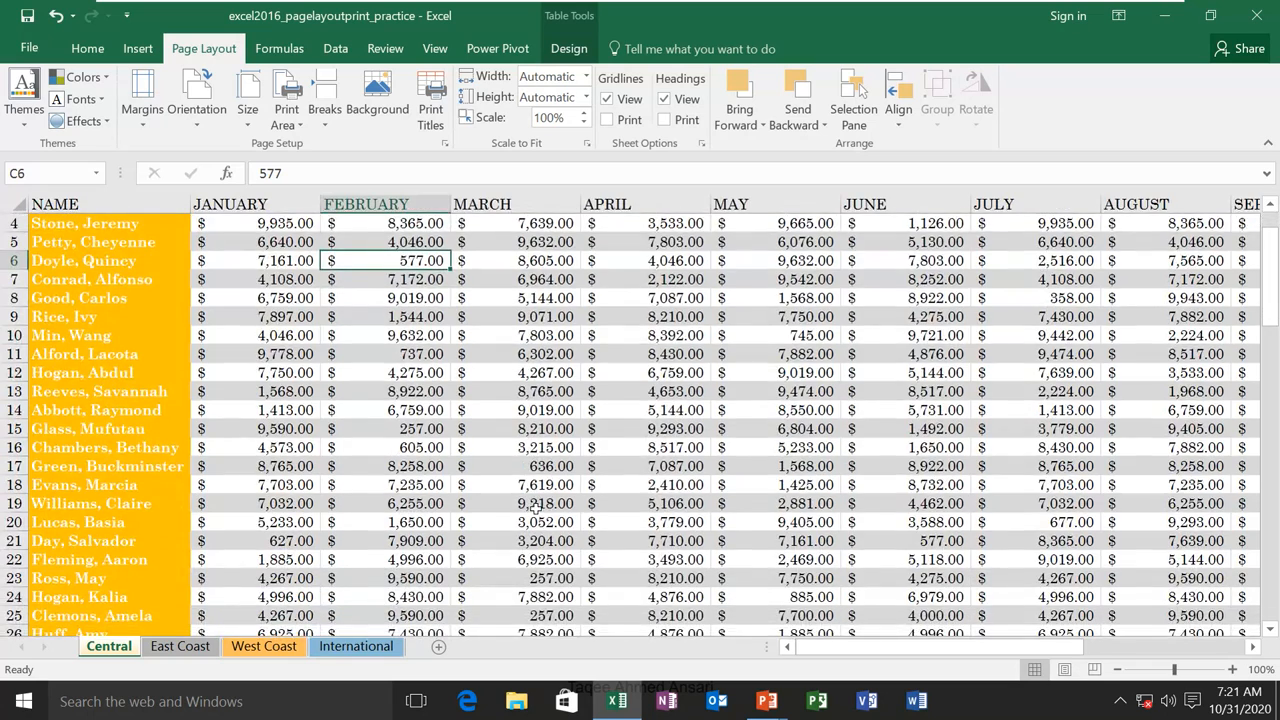
{"action": "scroll", "coordinate": [120, 541], "scroll_direction": "up", "scroll_amount": 3}
{"action": "left_click", "coordinate": [115, 566]}
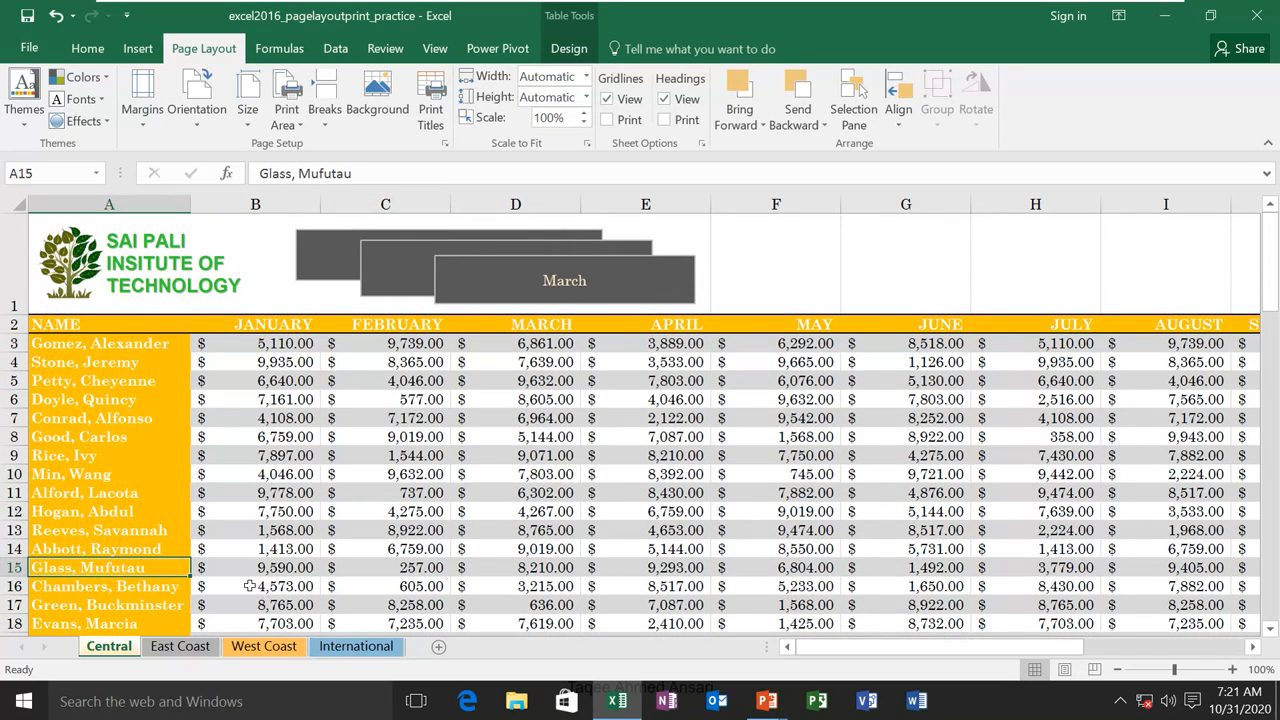
{"action": "left_click", "coordinate": [325, 112]}
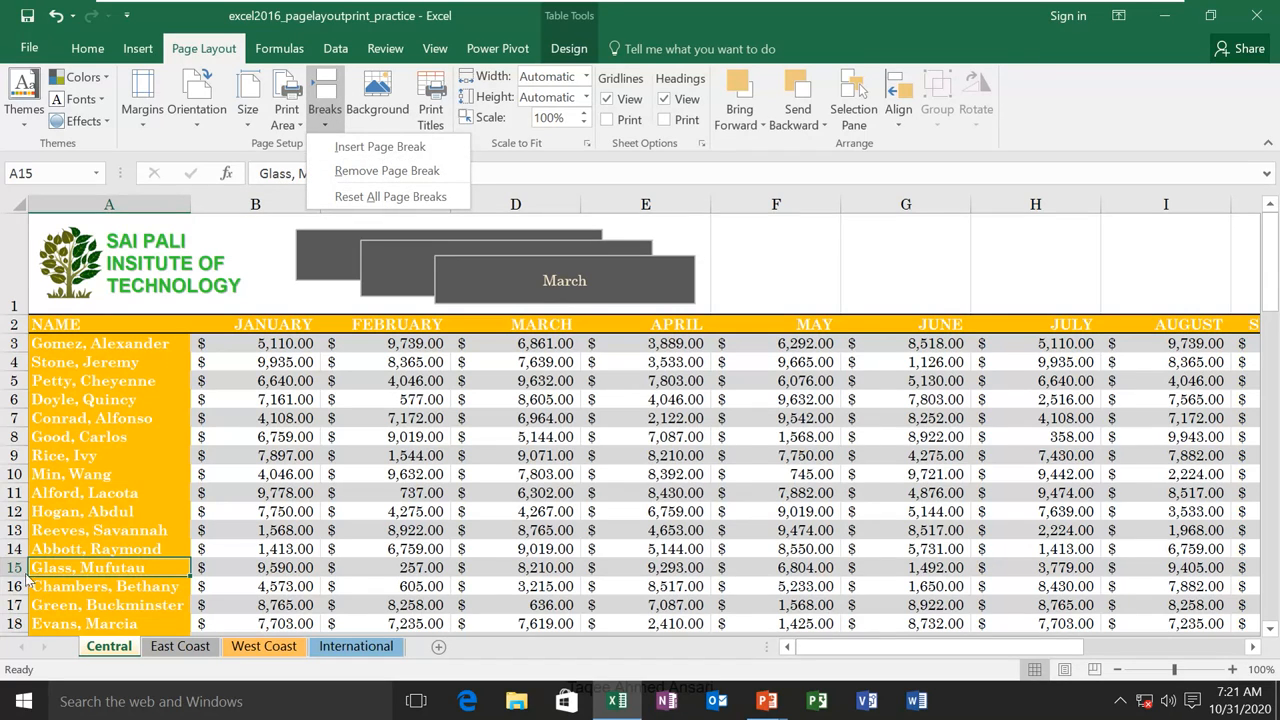
{"action": "left_click", "coordinate": [402, 153]}
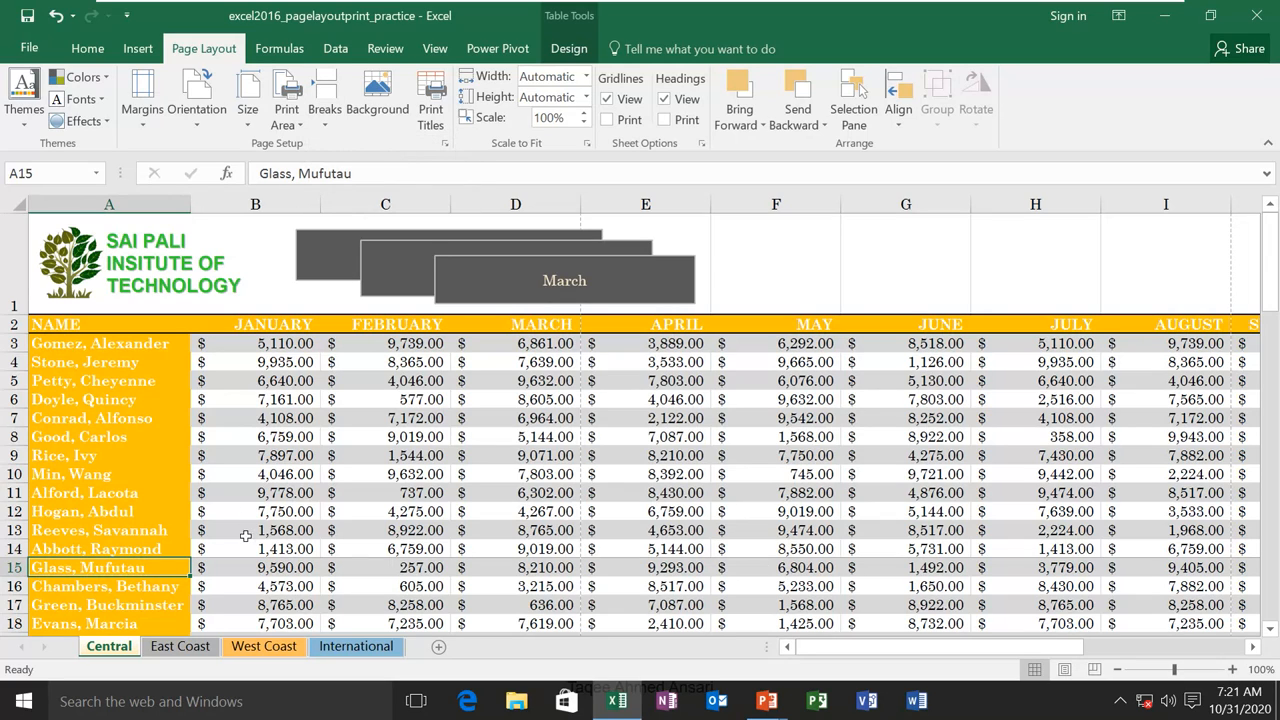
Check how the page break splits the Central sheet by browsing the first three pages of the print preview
{"action": "left_click", "coordinate": [30, 50]}
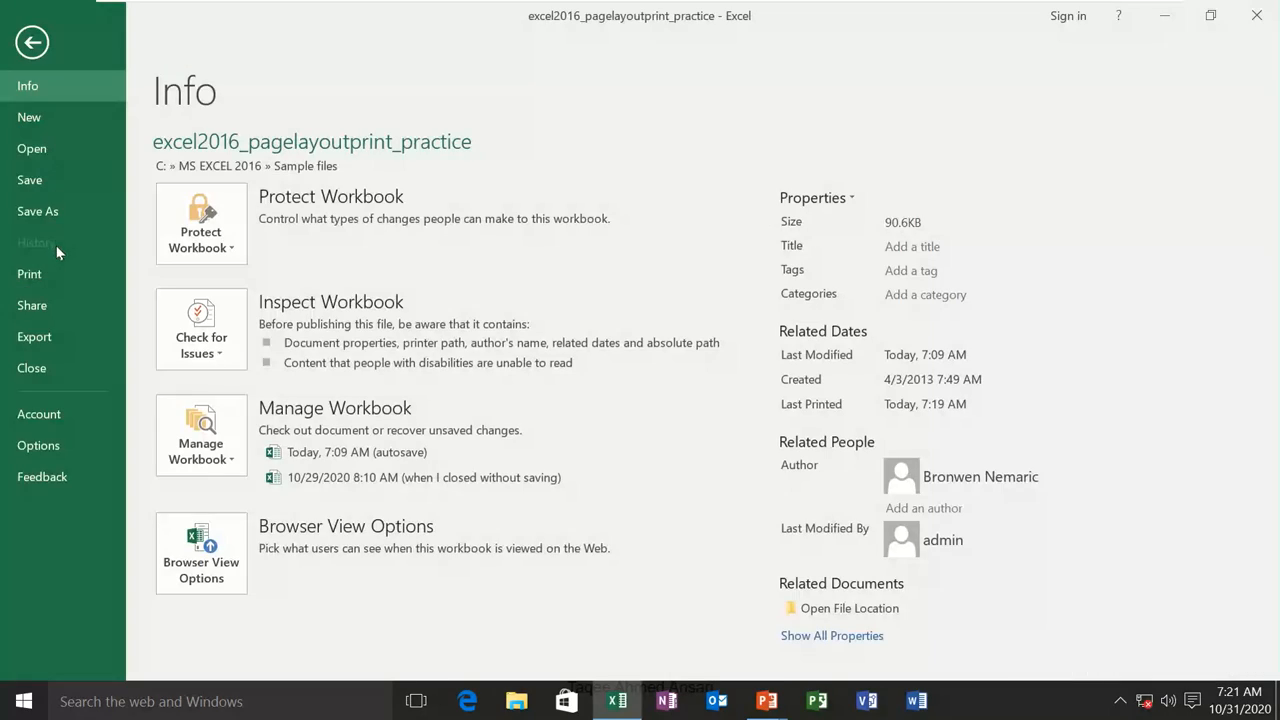
{"action": "left_click", "coordinate": [32, 274]}
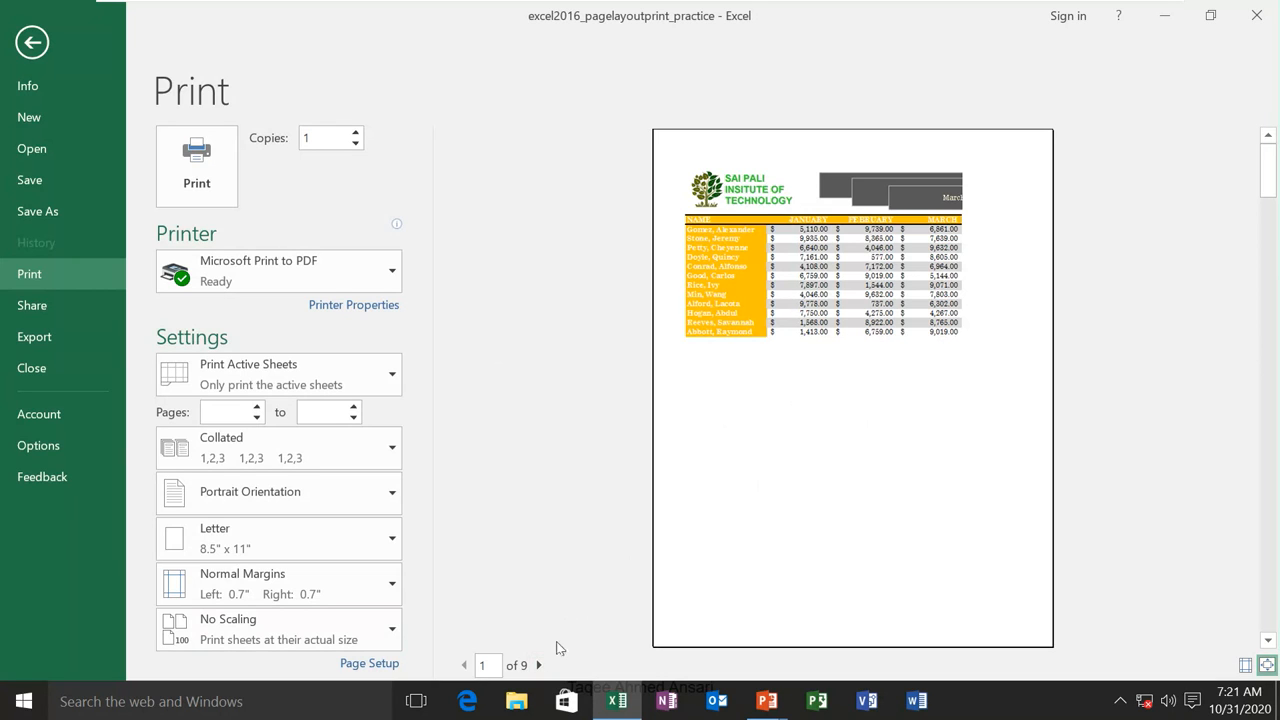
{"action": "left_click", "coordinate": [539, 665]}
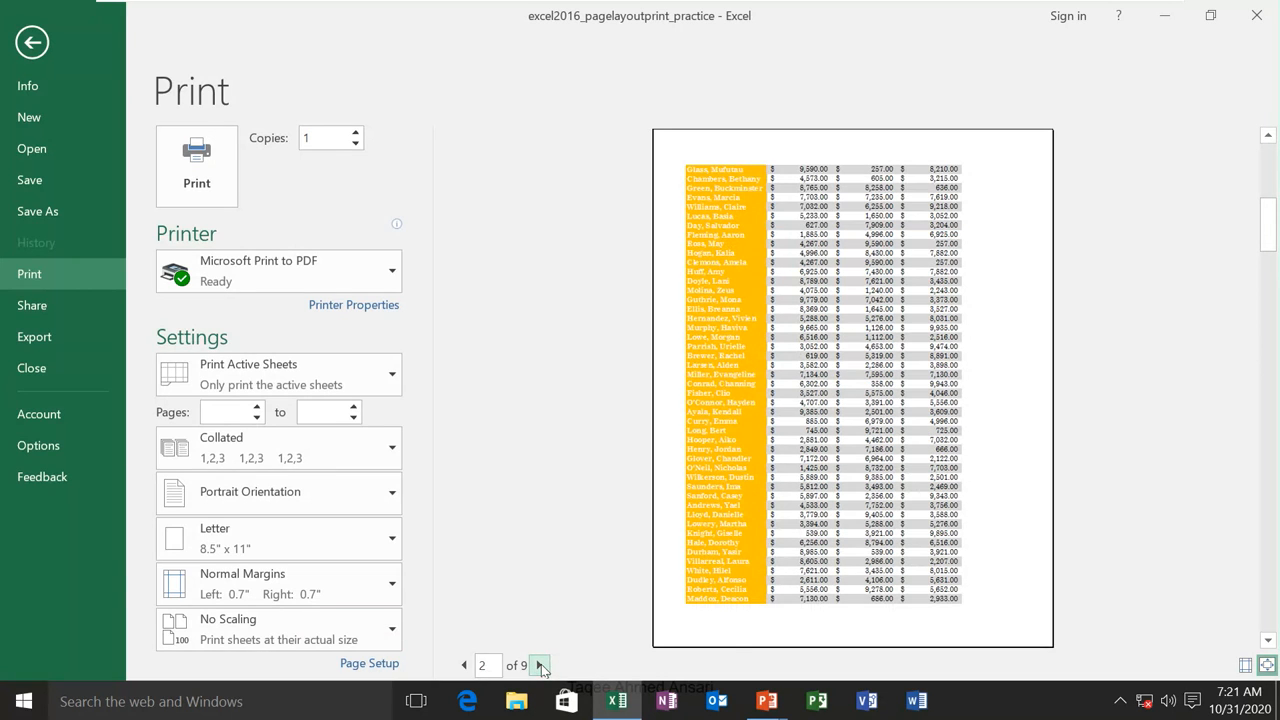
{"action": "left_click", "coordinate": [540, 666]}
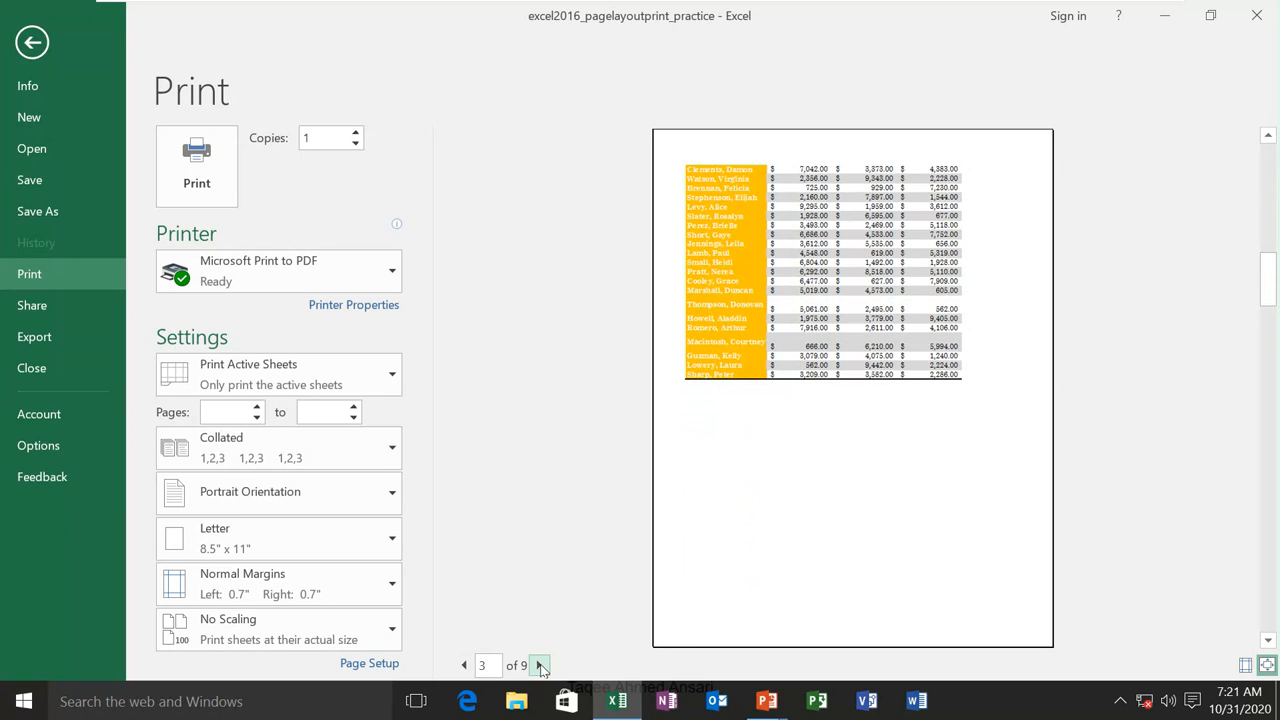
{"action": "left_click", "coordinate": [464, 665]}
{"action": "left_click", "coordinate": [464, 665]}
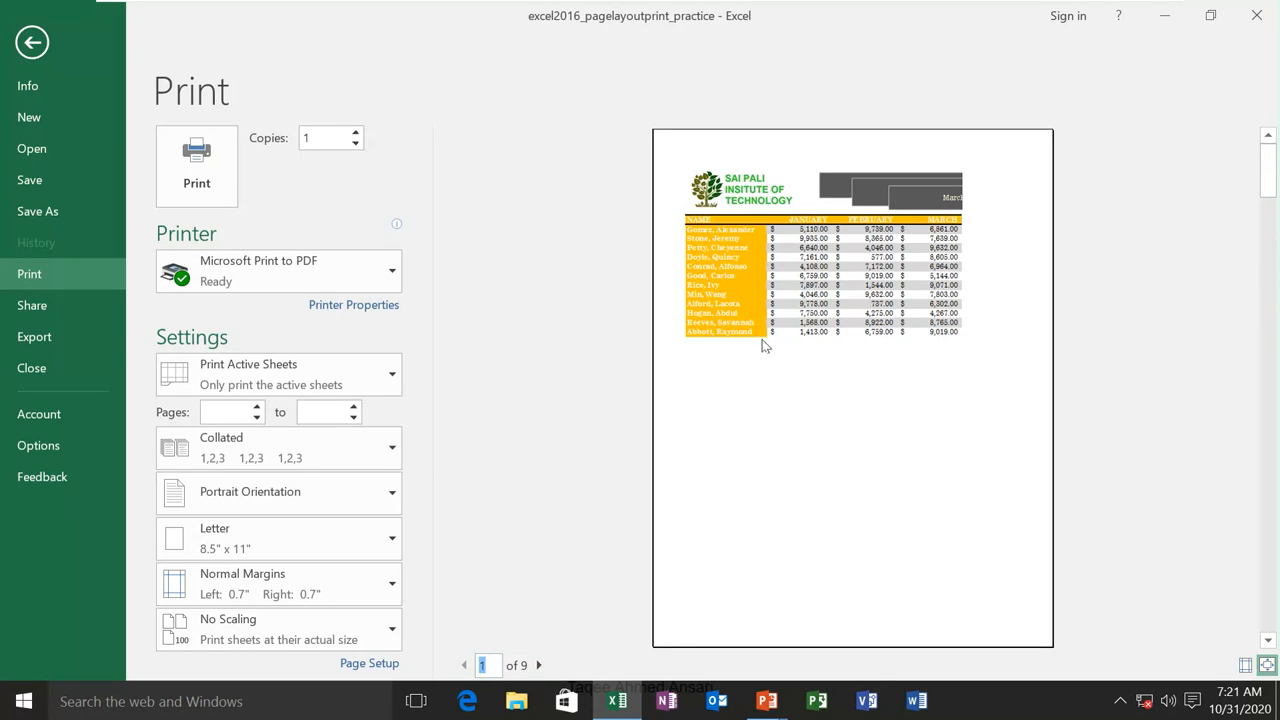
Return to the Central sheet and reset all of its page breaks
{"action": "left_click", "coordinate": [18, 41]}
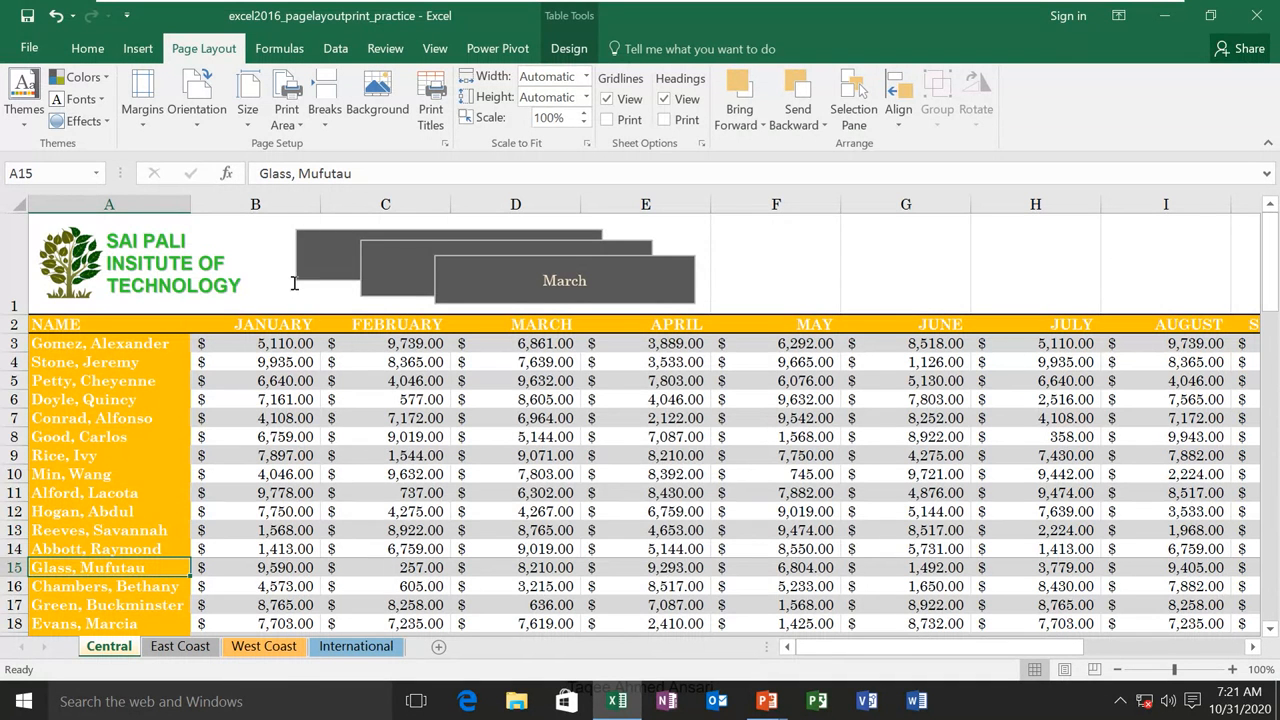
{"action": "left_click", "coordinate": [336, 130]}
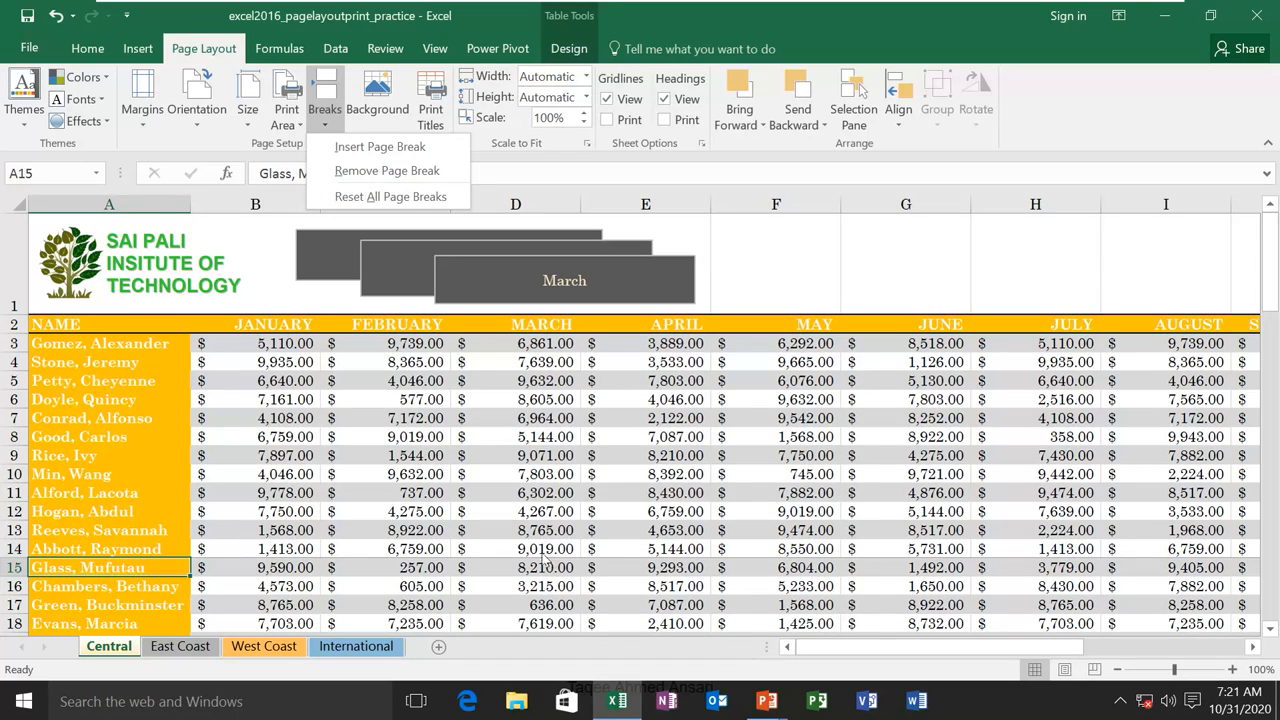
{"action": "left_click", "coordinate": [381, 197]}
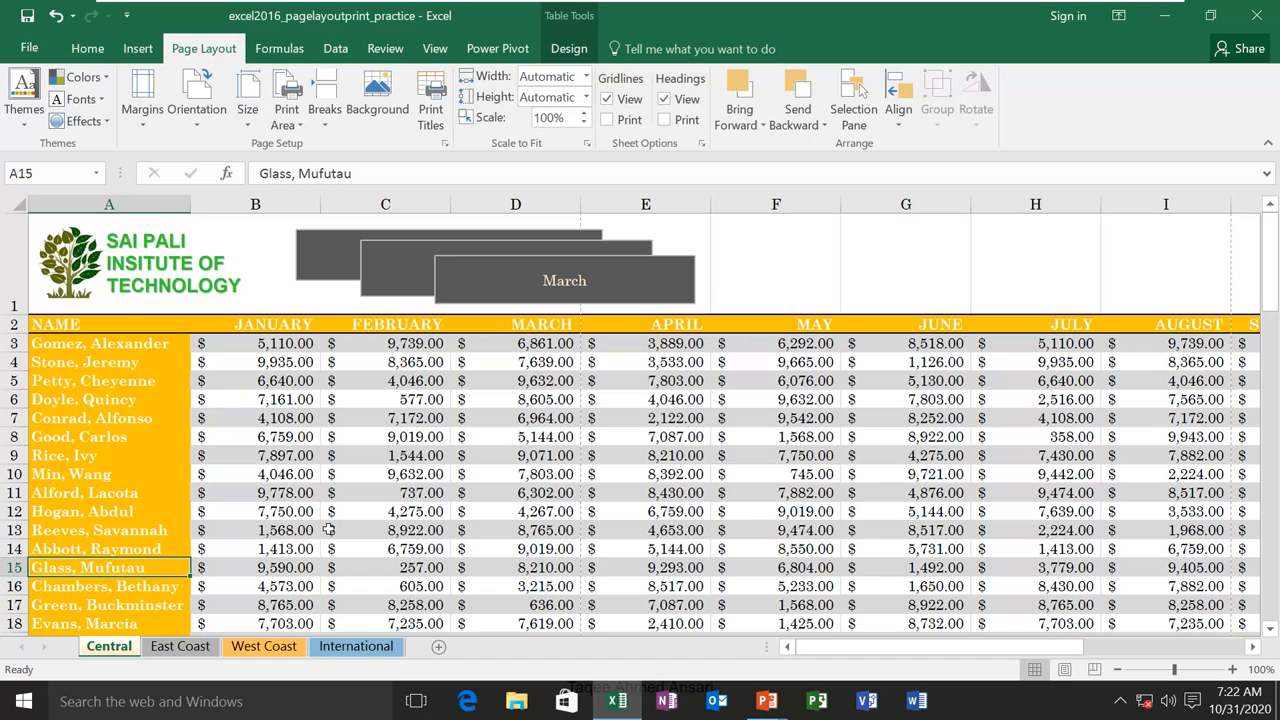
Set the picture 1111 from the Presentation folder on the computer as the Central sheet's background
{"action": "left_click", "coordinate": [380, 108]}
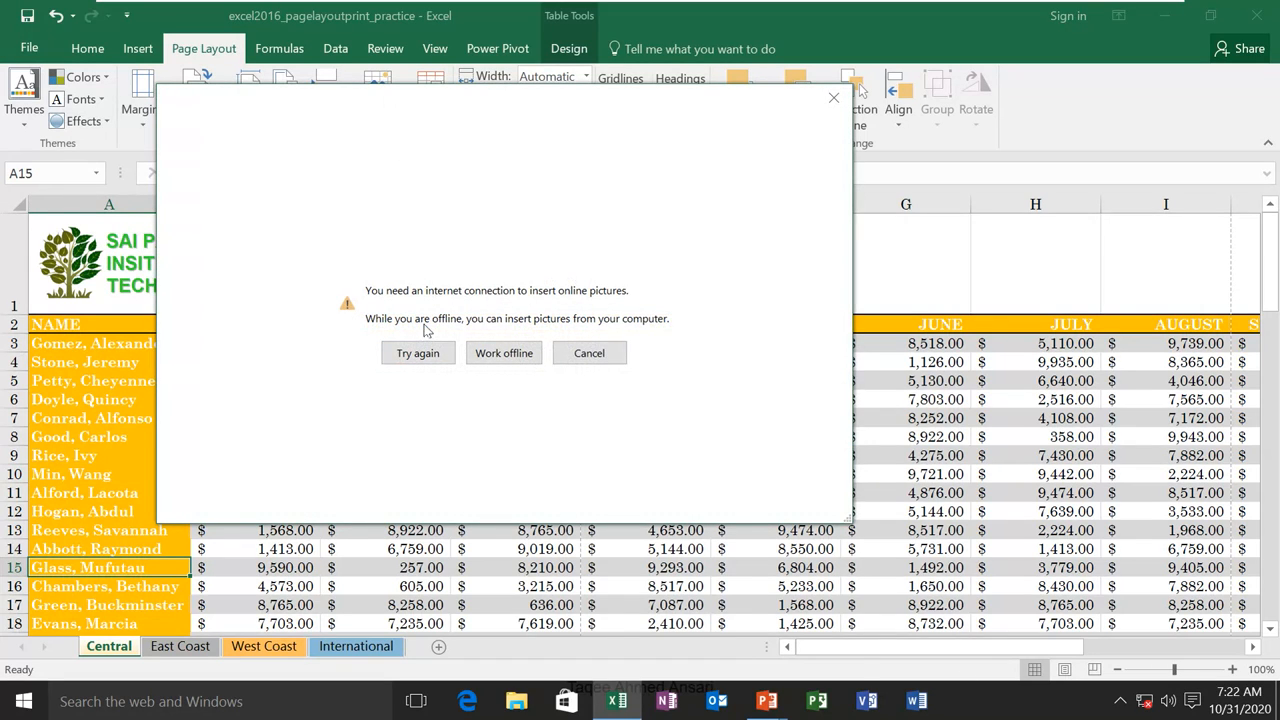
{"action": "left_click", "coordinate": [503, 351]}
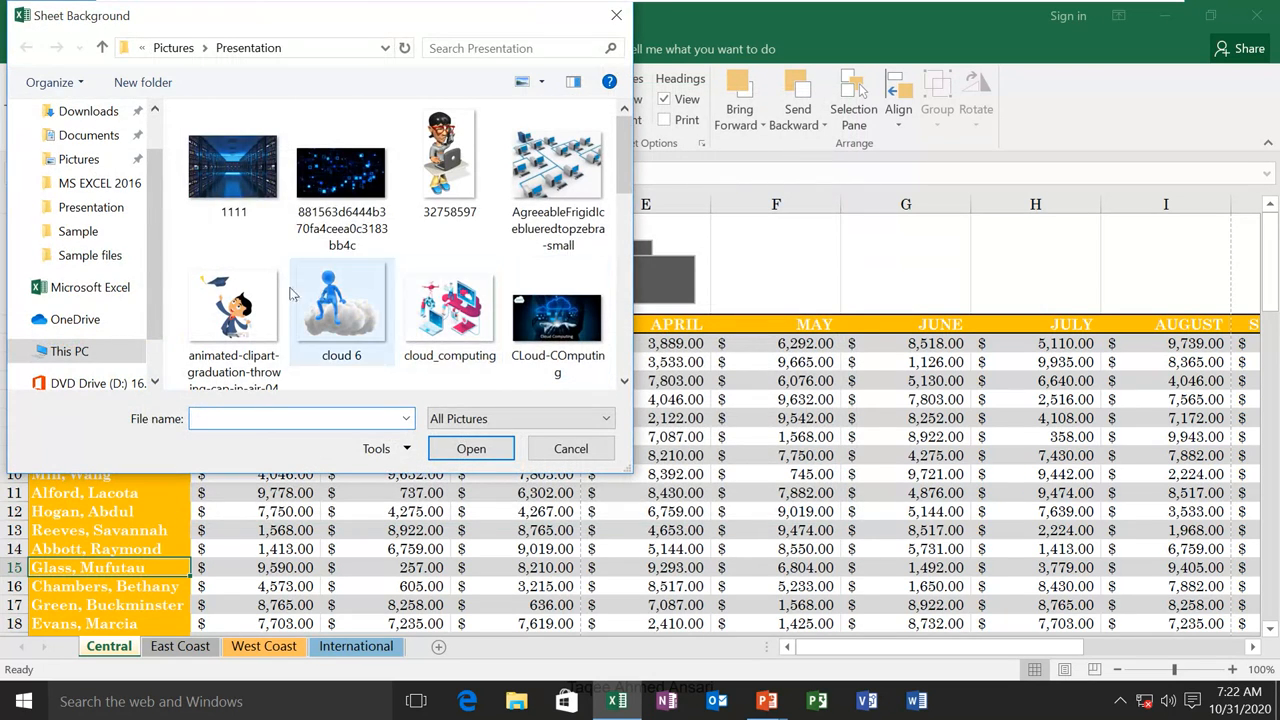
{"action": "left_click", "coordinate": [273, 202]}
{"action": "left_click", "coordinate": [470, 452]}
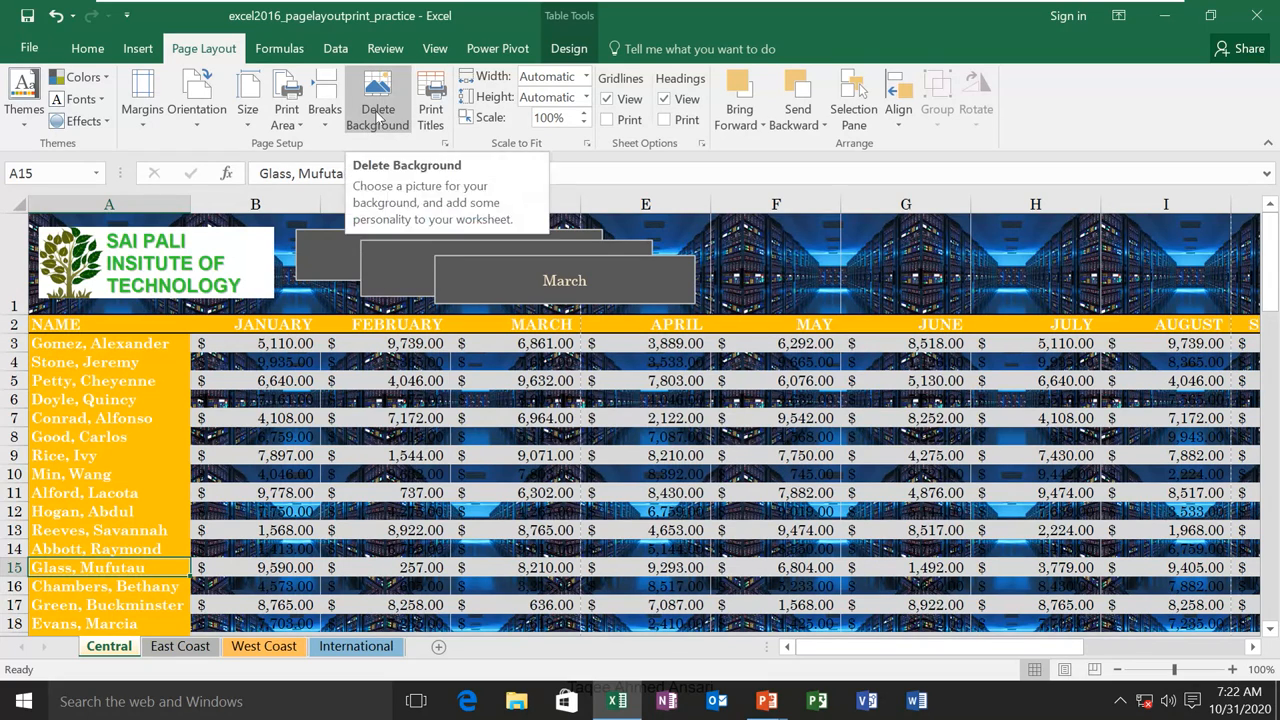
Check the background in the print preview and delete it from the Central sheet
{"action": "left_click", "coordinate": [36, 50]}
{"action": "left_click", "coordinate": [36, 277]}
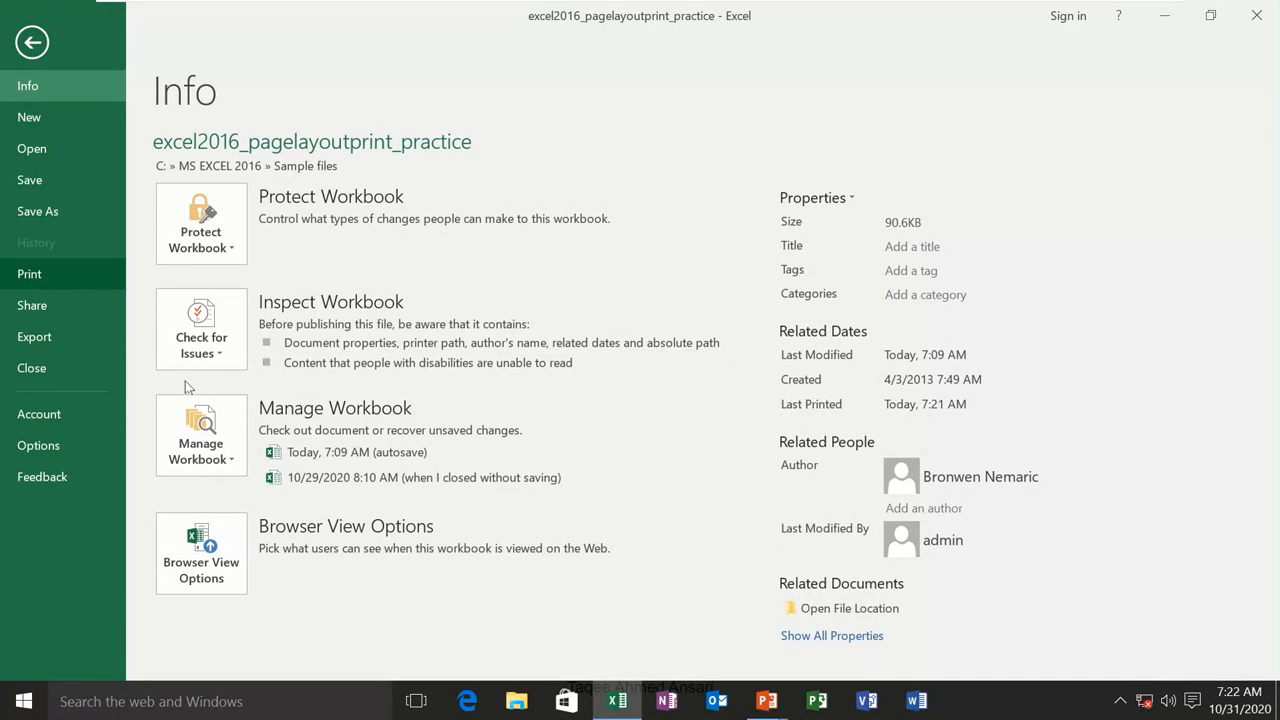
{"action": "left_click", "coordinate": [31, 43]}
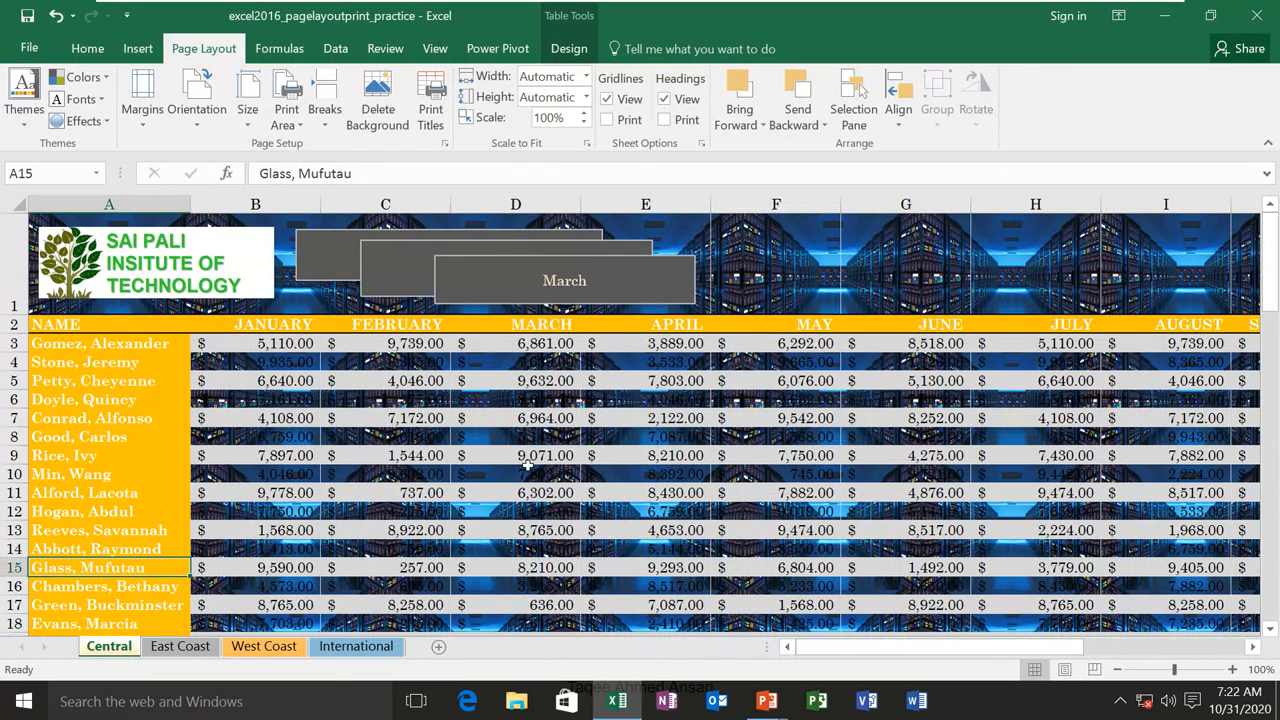
{"action": "left_click", "coordinate": [378, 110]}
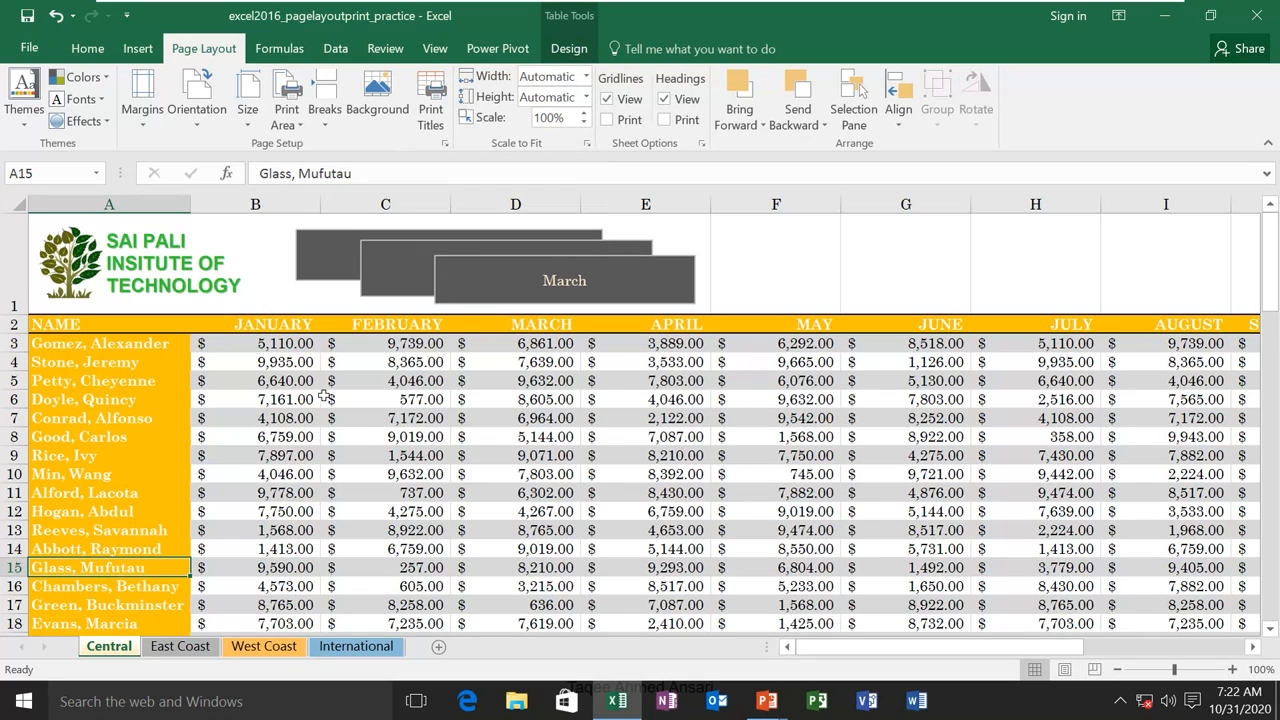
Look through the Central sheet's rows down to the end of the table and open its print preview
{"action": "scroll", "coordinate": [393, 402], "scroll_direction": "down", "scroll_amount": 15}
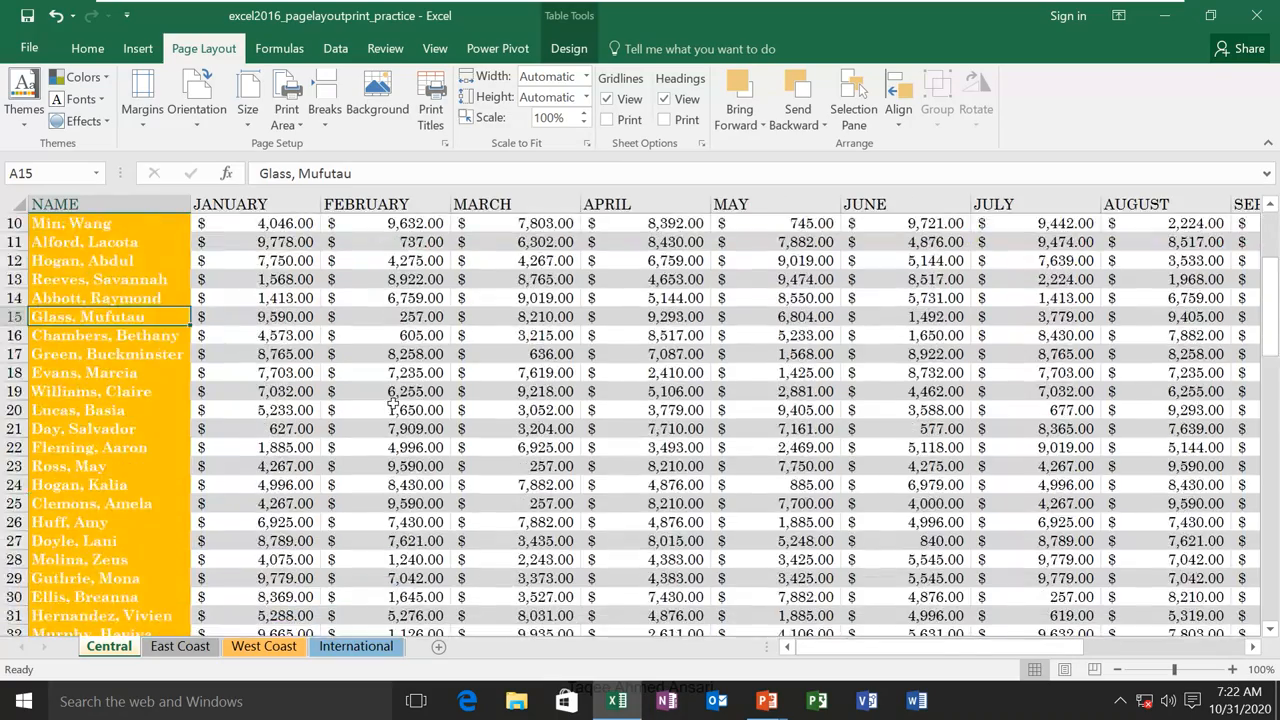
{"action": "scroll", "coordinate": [393, 403], "scroll_direction": "down", "scroll_amount": 7}
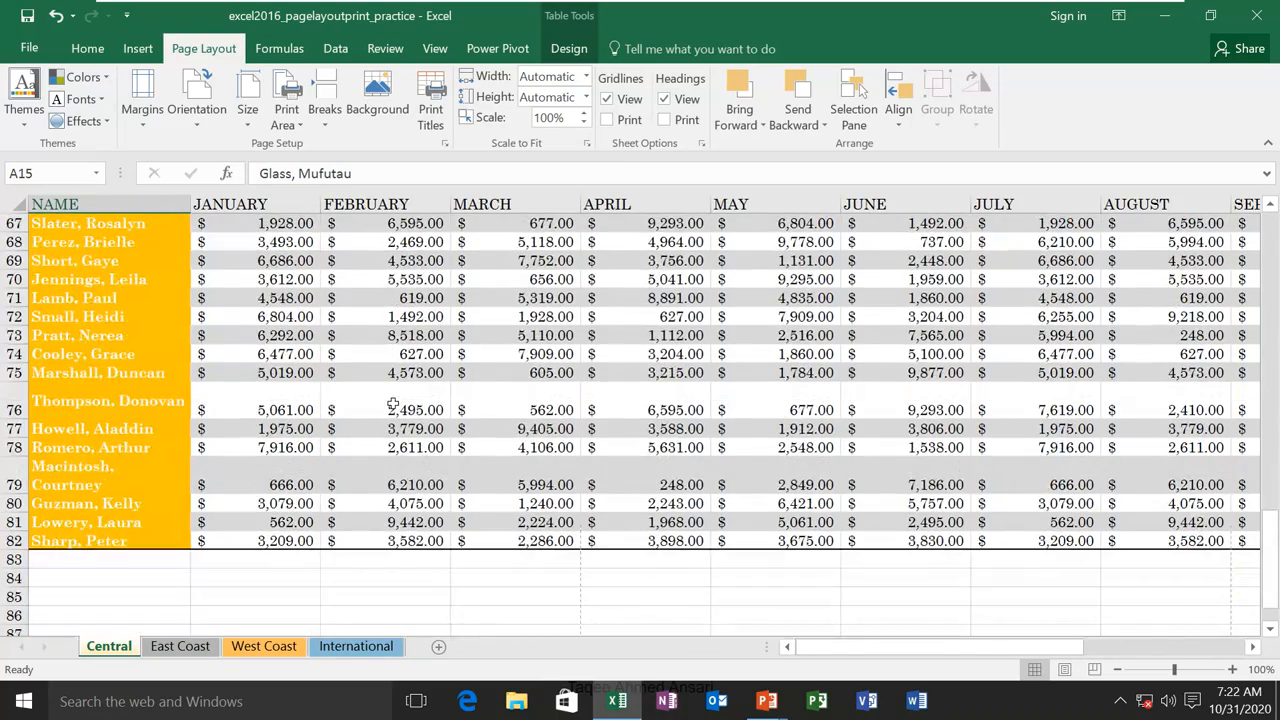
{"action": "scroll", "coordinate": [393, 403], "scroll_direction": "up", "scroll_amount": 20}
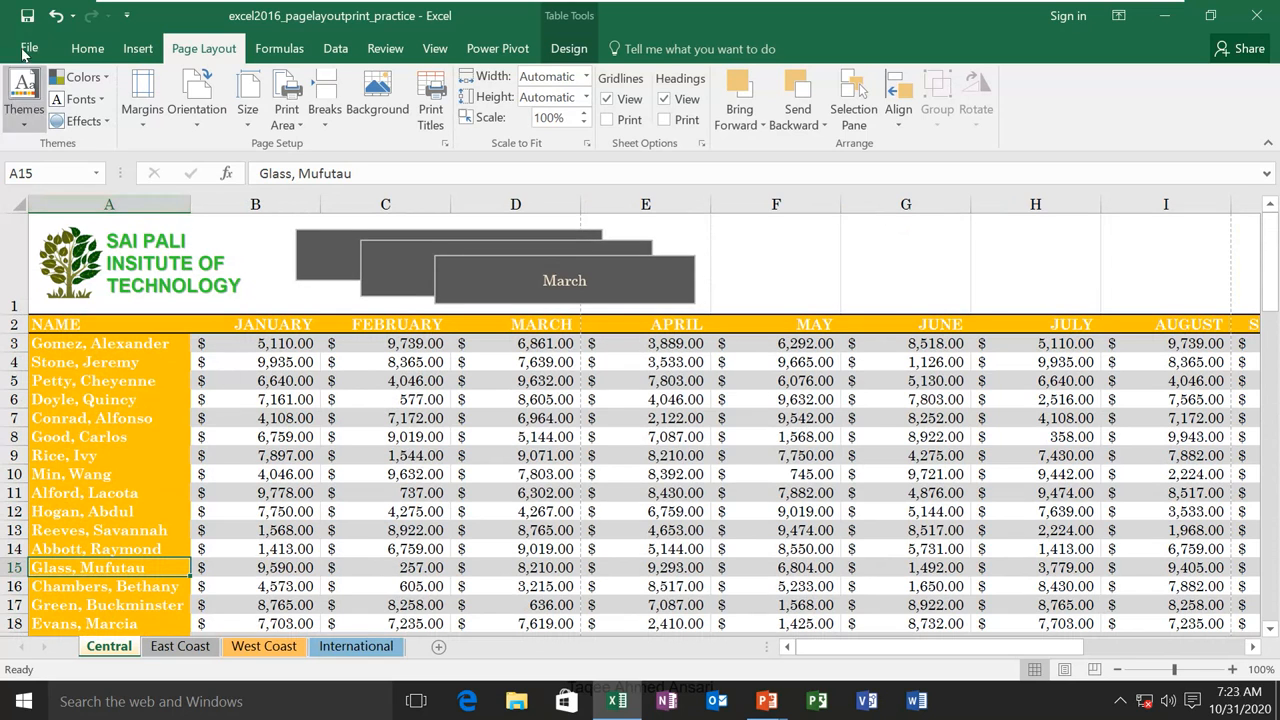
{"action": "key", "text": "alt+f"}
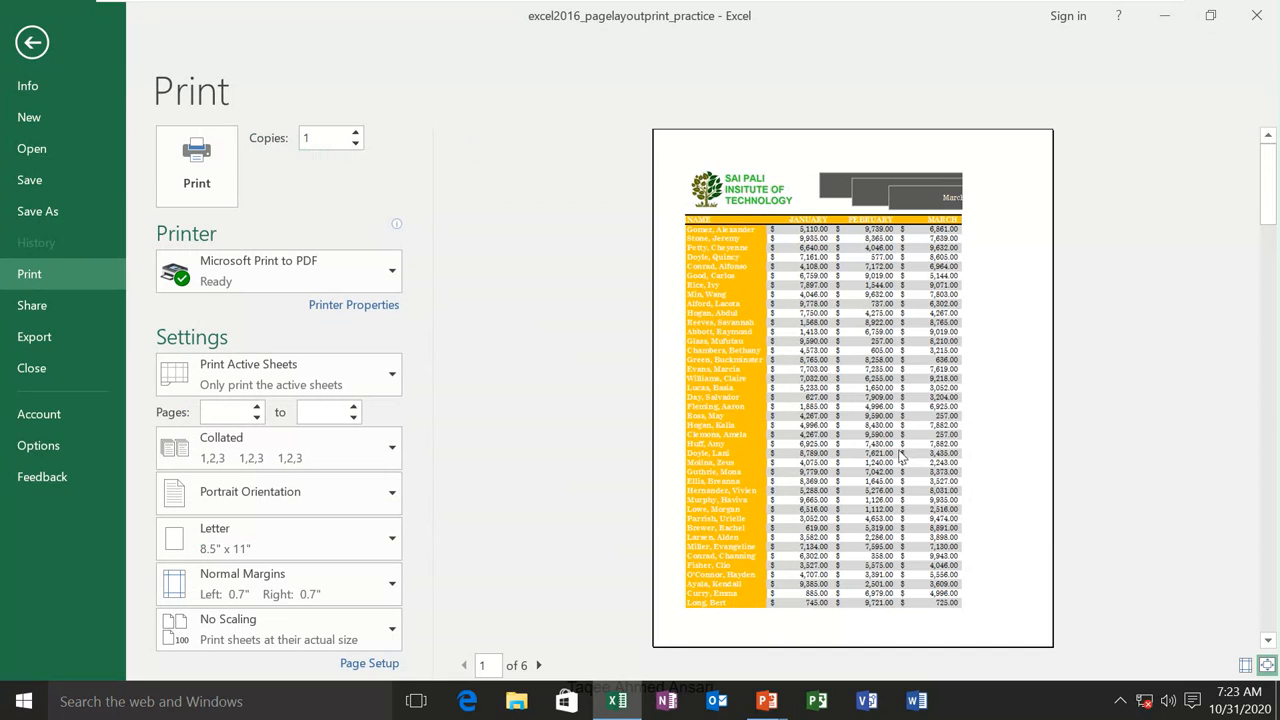
Page through the Central sheet's print preview up to page 4, checking which pages lack headings and names, and return to the sheet
{"action": "left_click", "coordinate": [539, 665]}
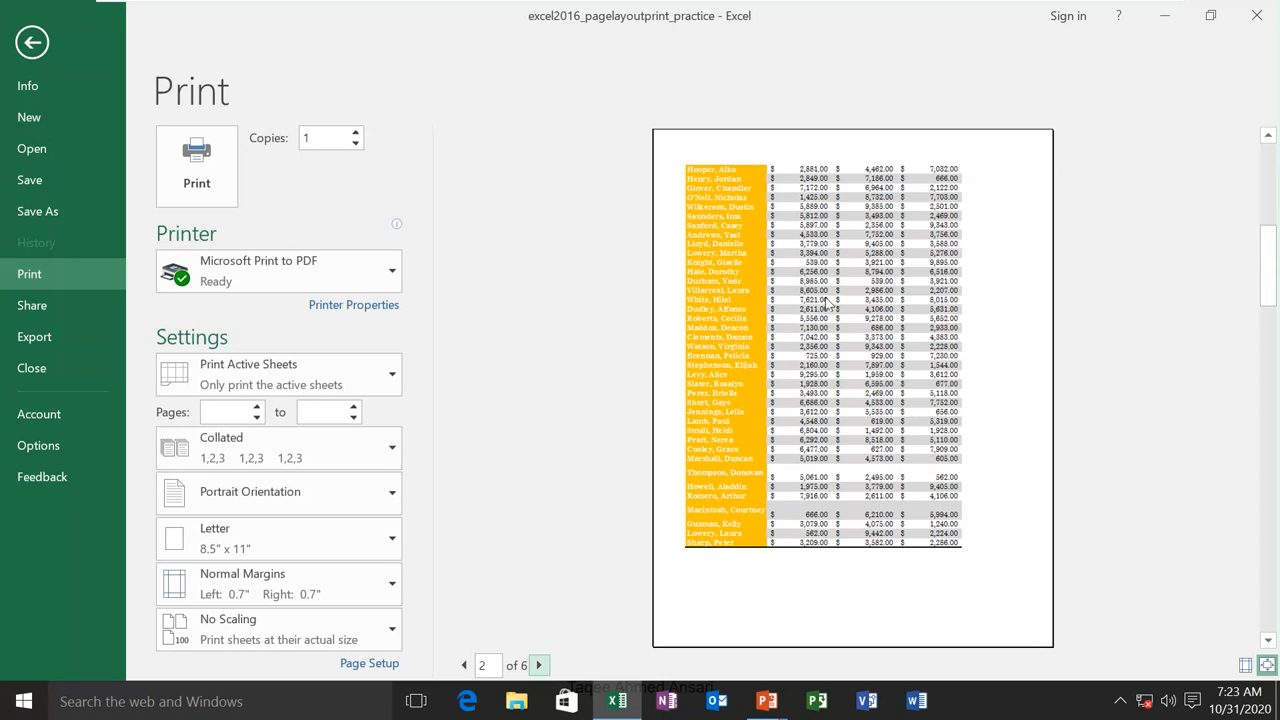
{"action": "left_click", "coordinate": [539, 665]}
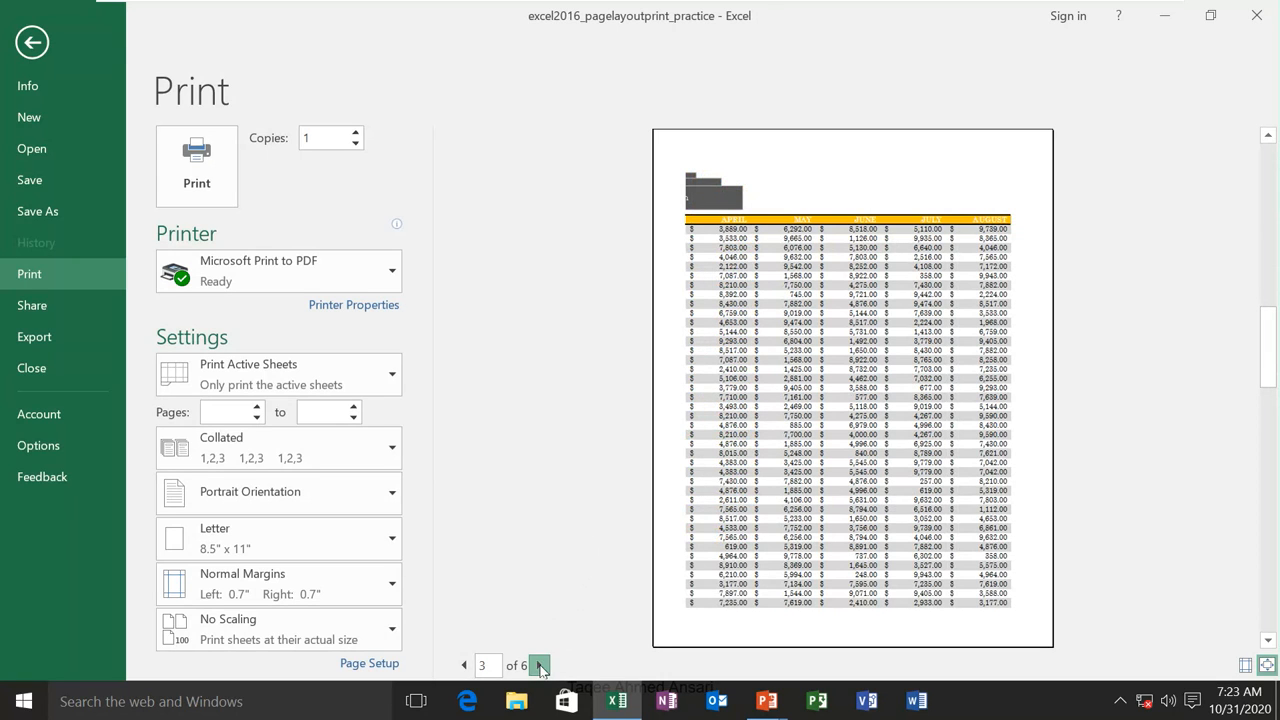
{"action": "left_click", "coordinate": [539, 665]}
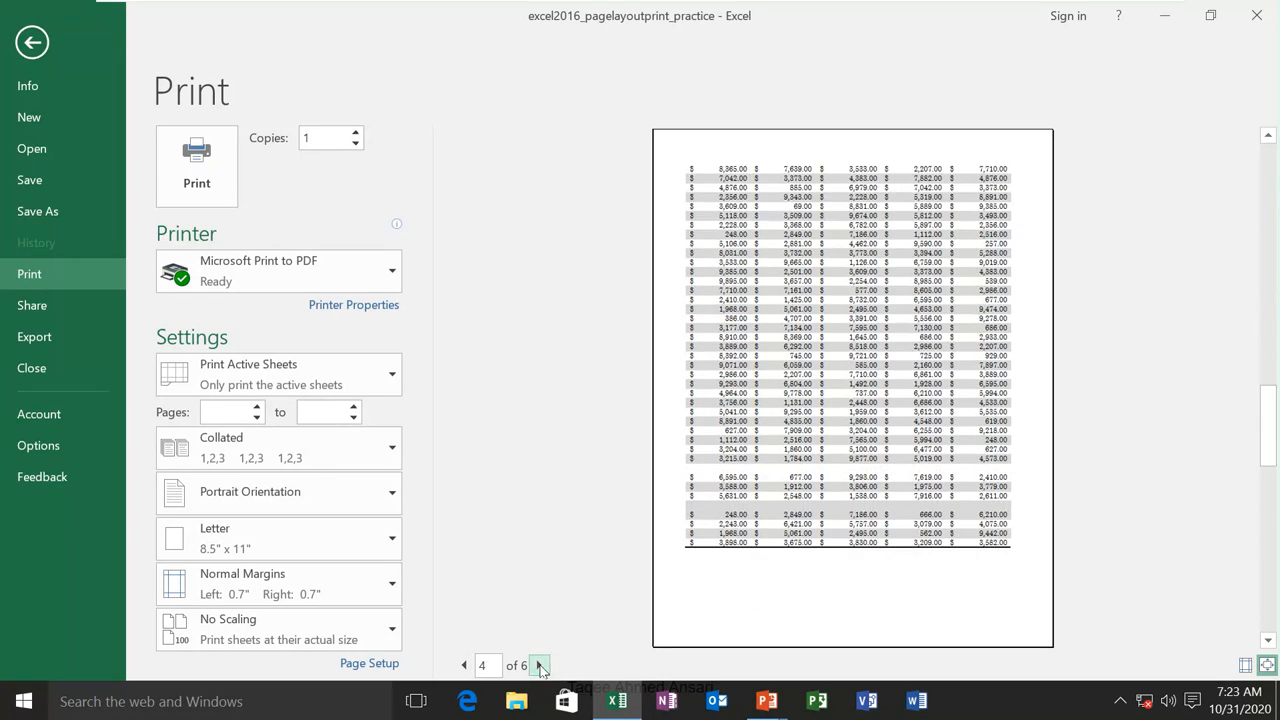
{"action": "left_click", "coordinate": [465, 666]}
{"action": "left_click", "coordinate": [465, 666]}
{"action": "left_click", "coordinate": [465, 666]}
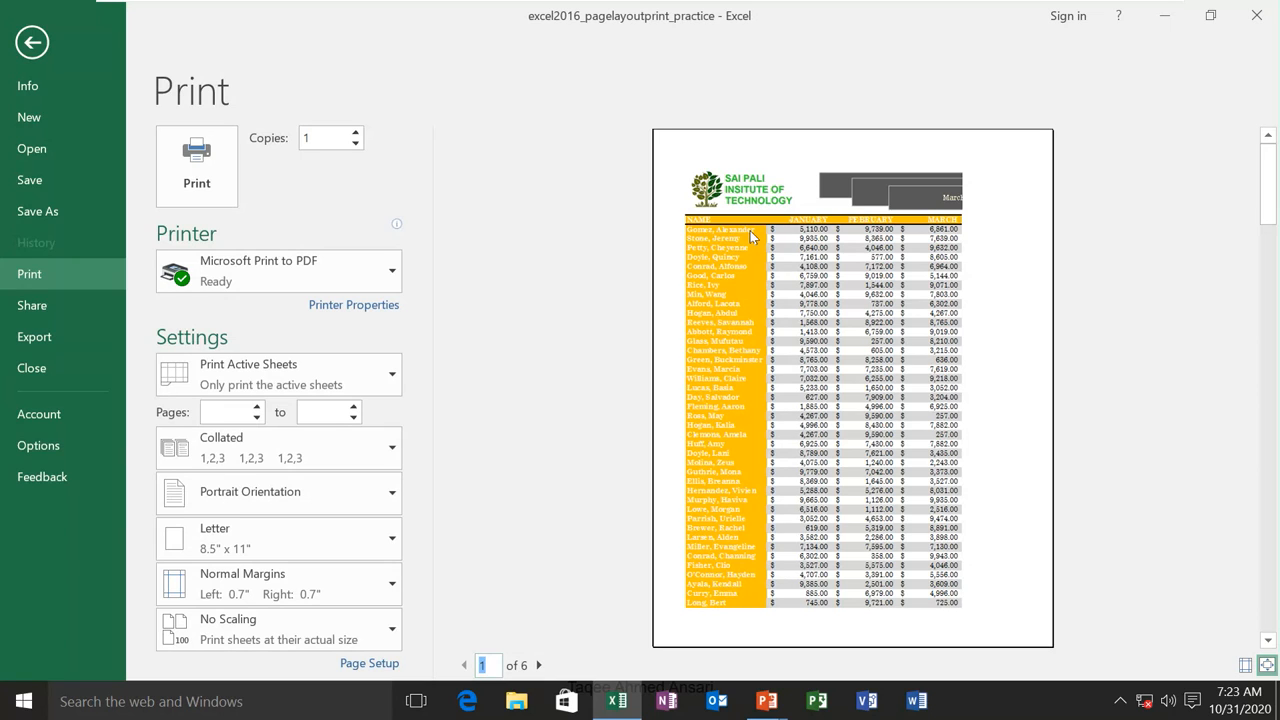
{"action": "left_click", "coordinate": [538, 665]}
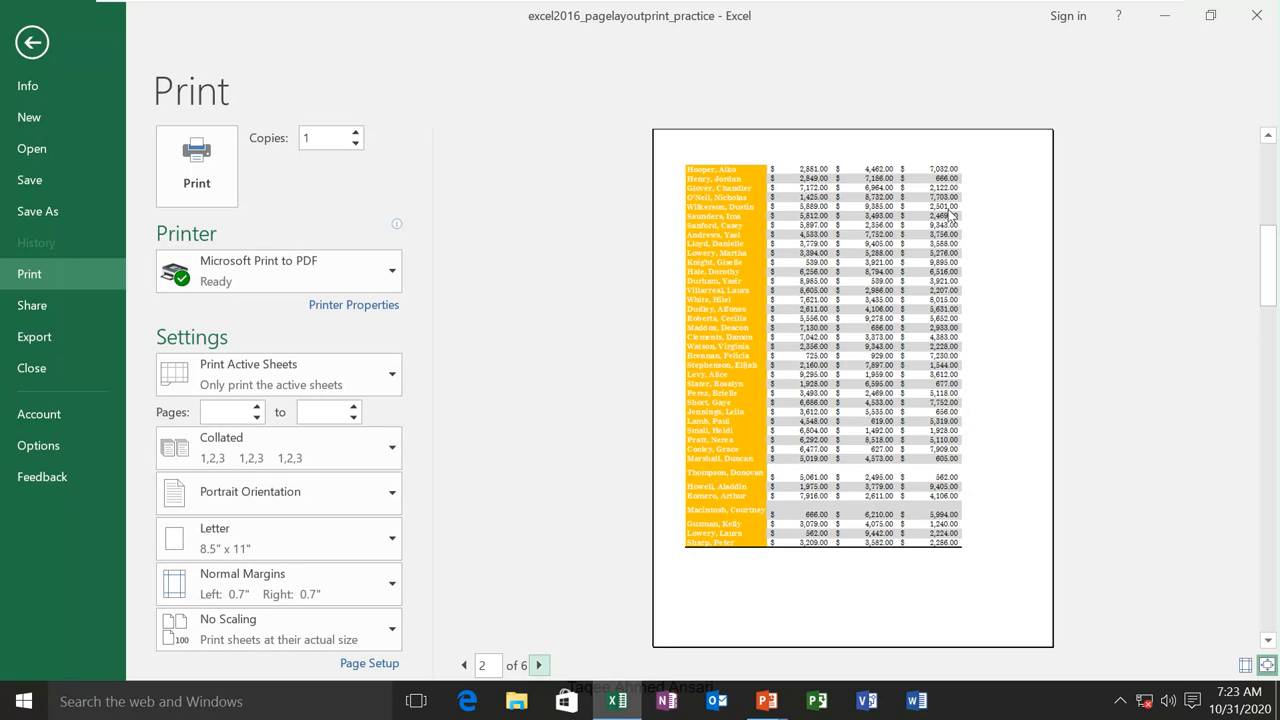
{"action": "left_click", "coordinate": [539, 665]}
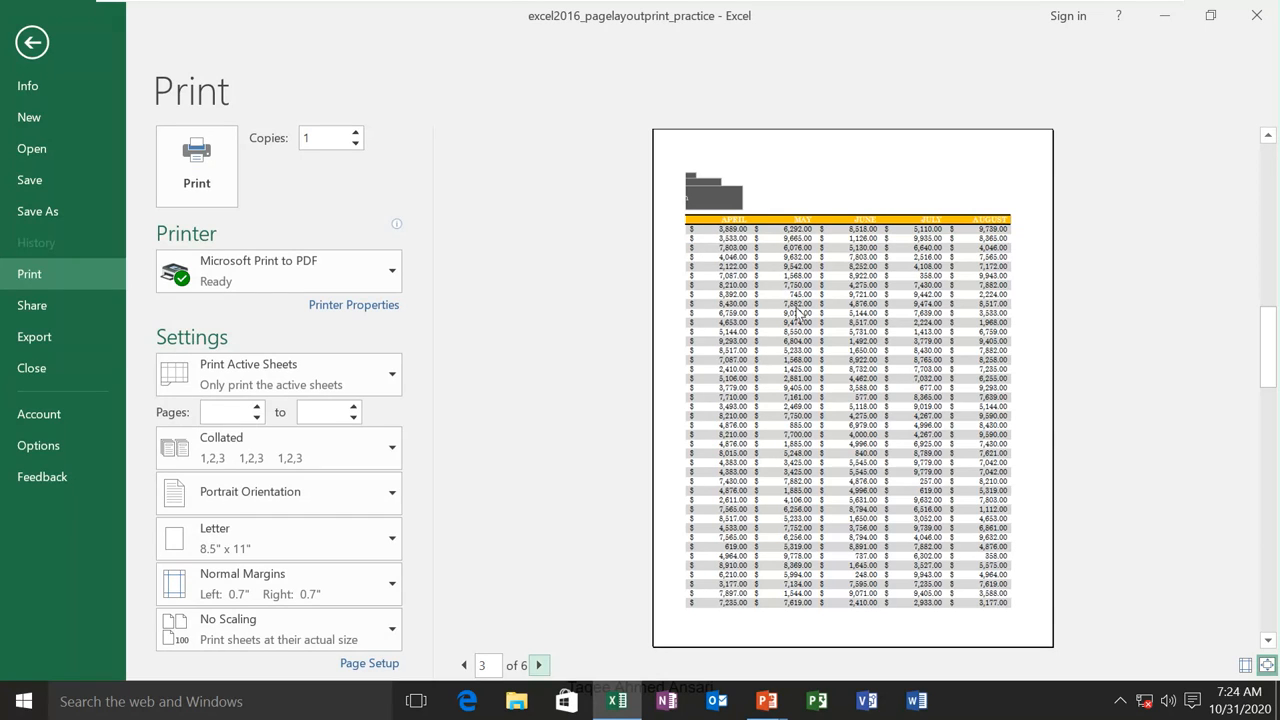
{"action": "left_click", "coordinate": [539, 665]}
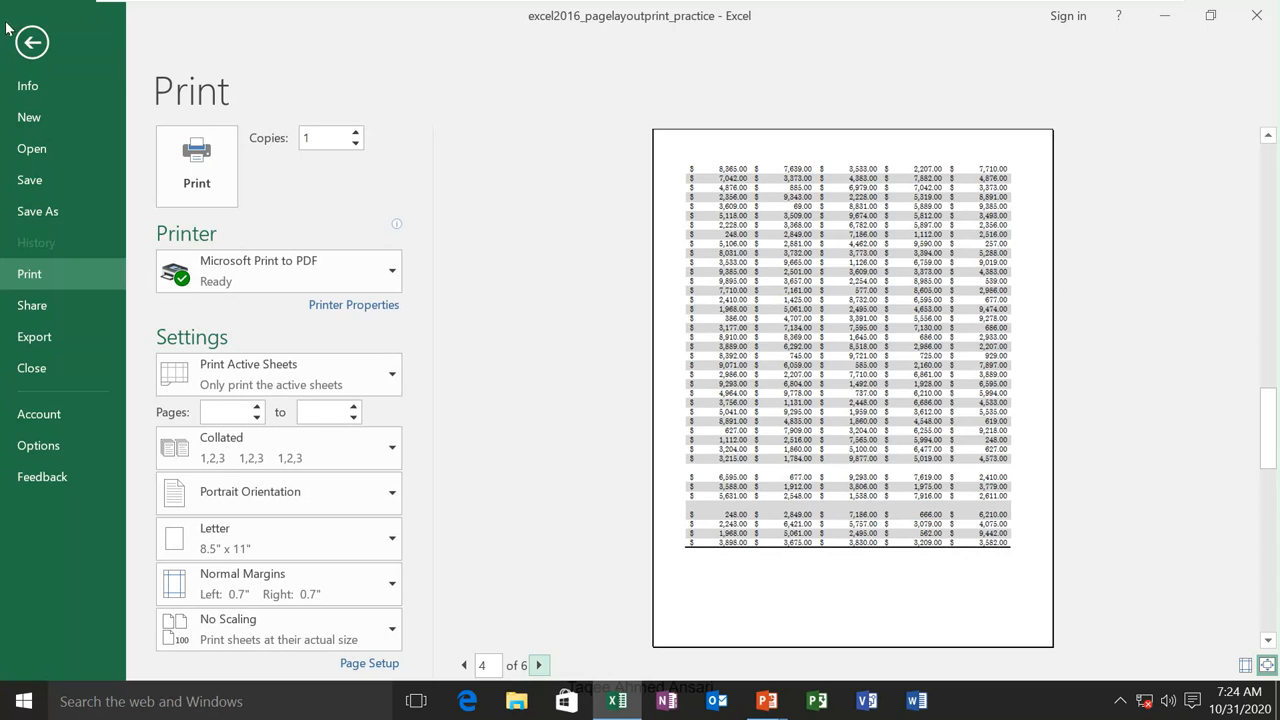
{"action": "left_click", "coordinate": [32, 42]}
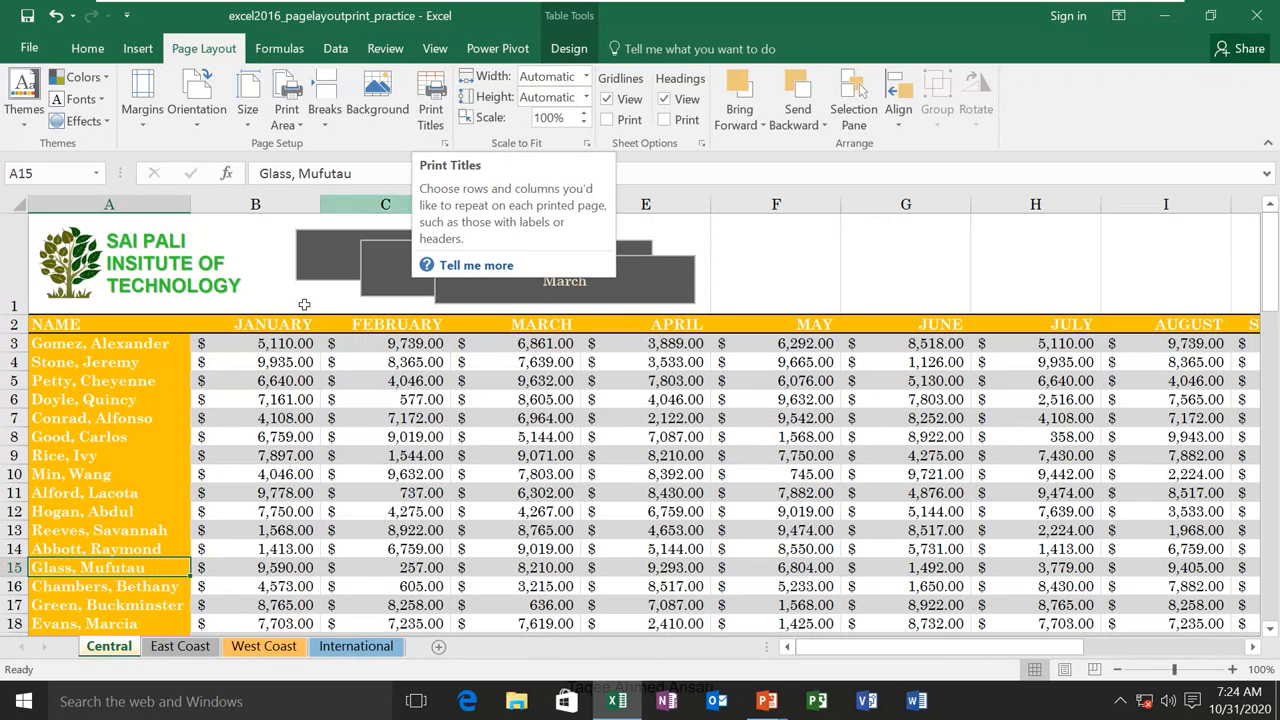
Try to set row 2 as the print title row and column A as the print title column of the Central sheet
{"action": "left_click", "coordinate": [14, 324]}
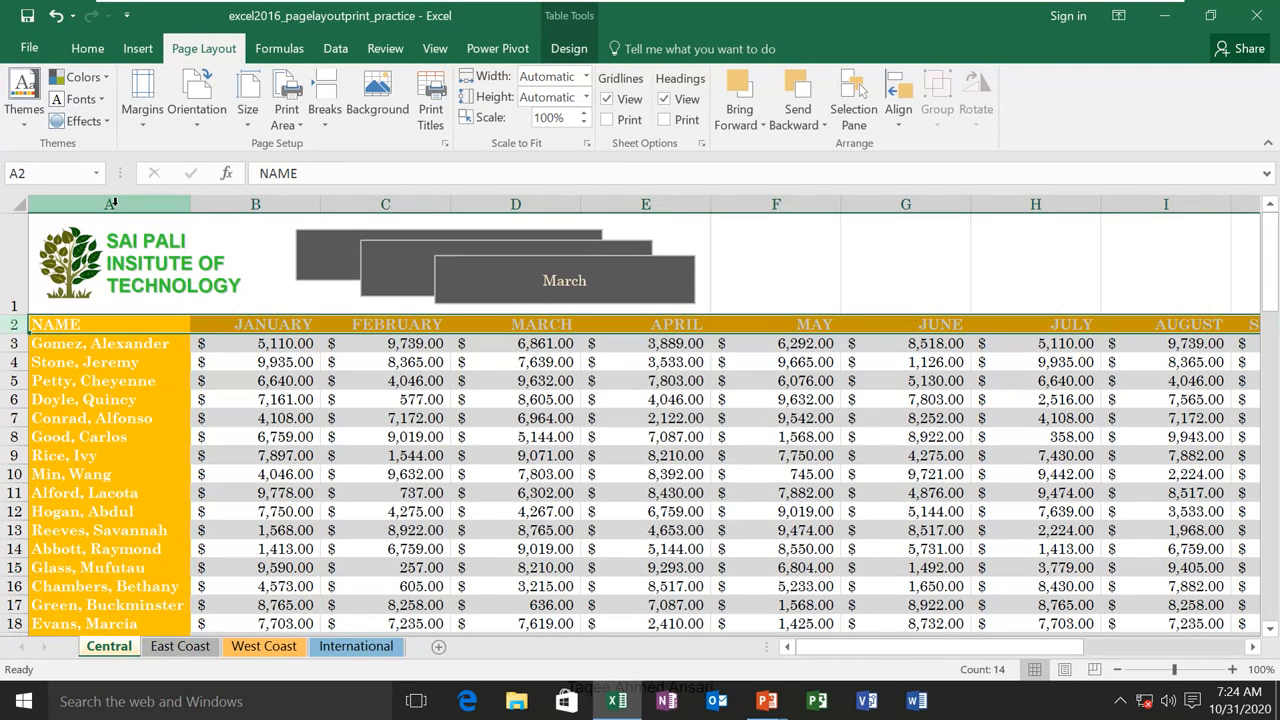
{"action": "left_click", "coordinate": [112, 204]}
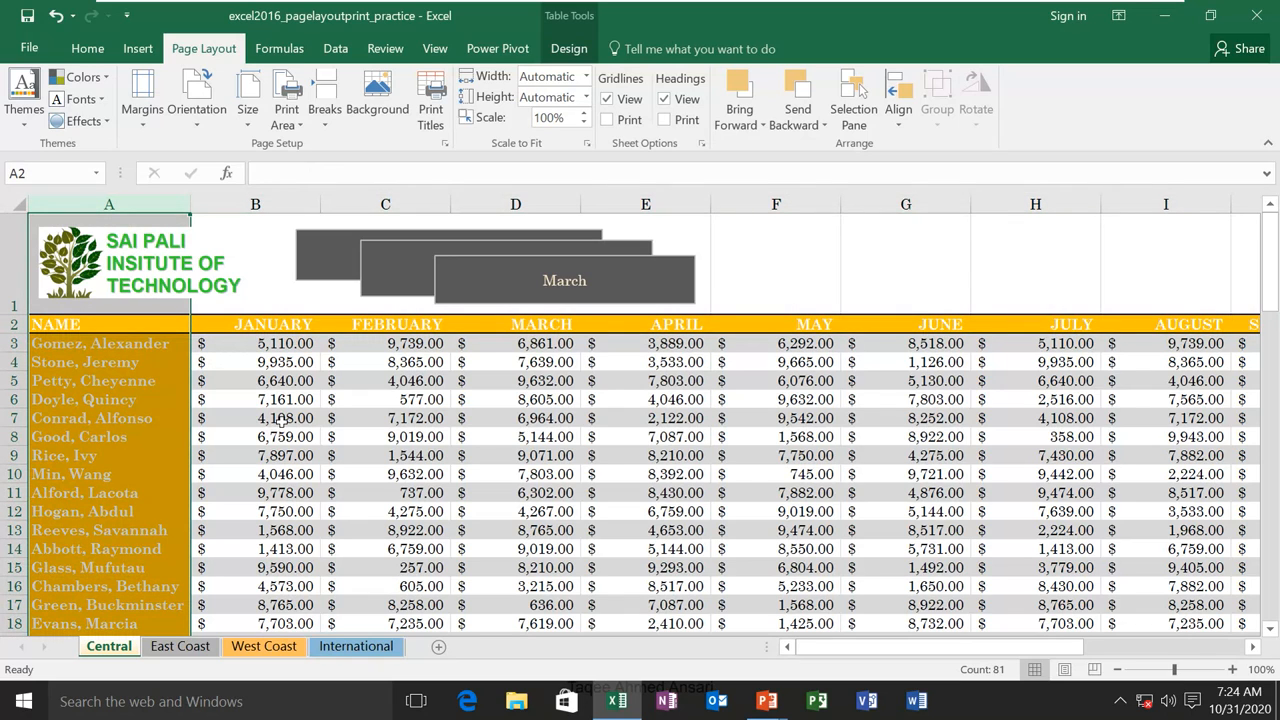
{"action": "left_click", "coordinate": [431, 105]}
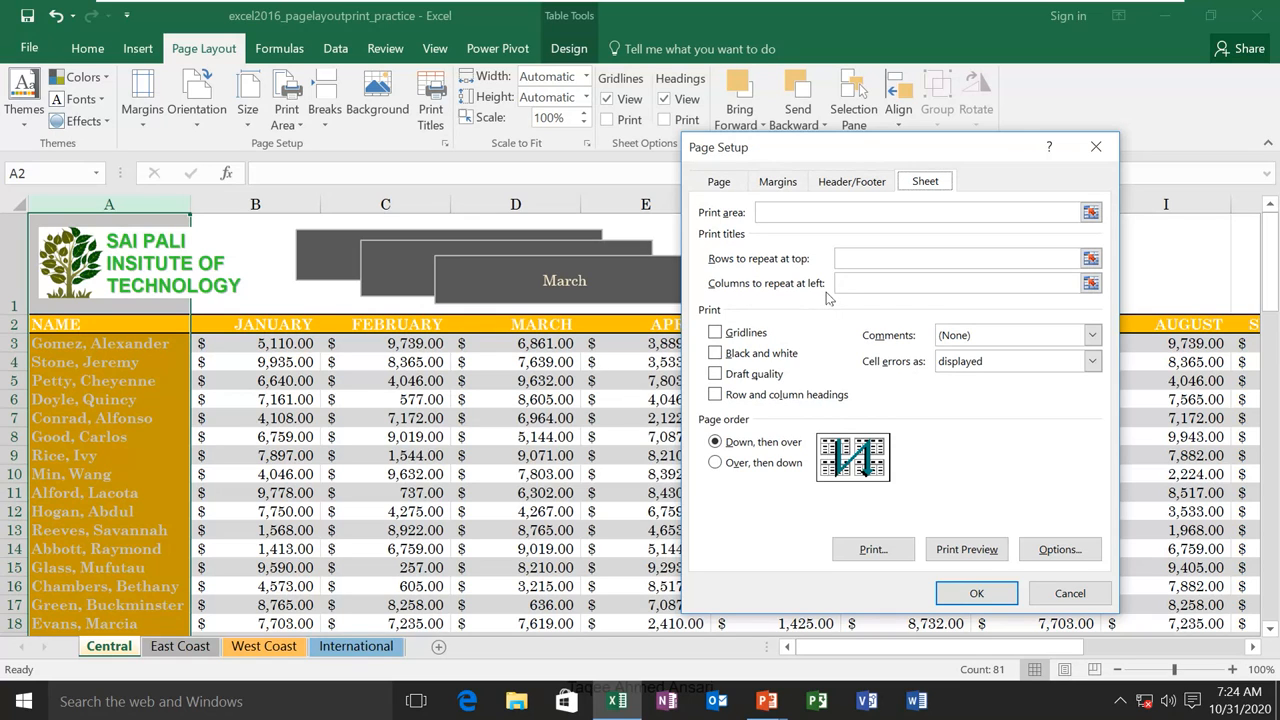
{"action": "left_click", "coordinate": [1091, 259]}
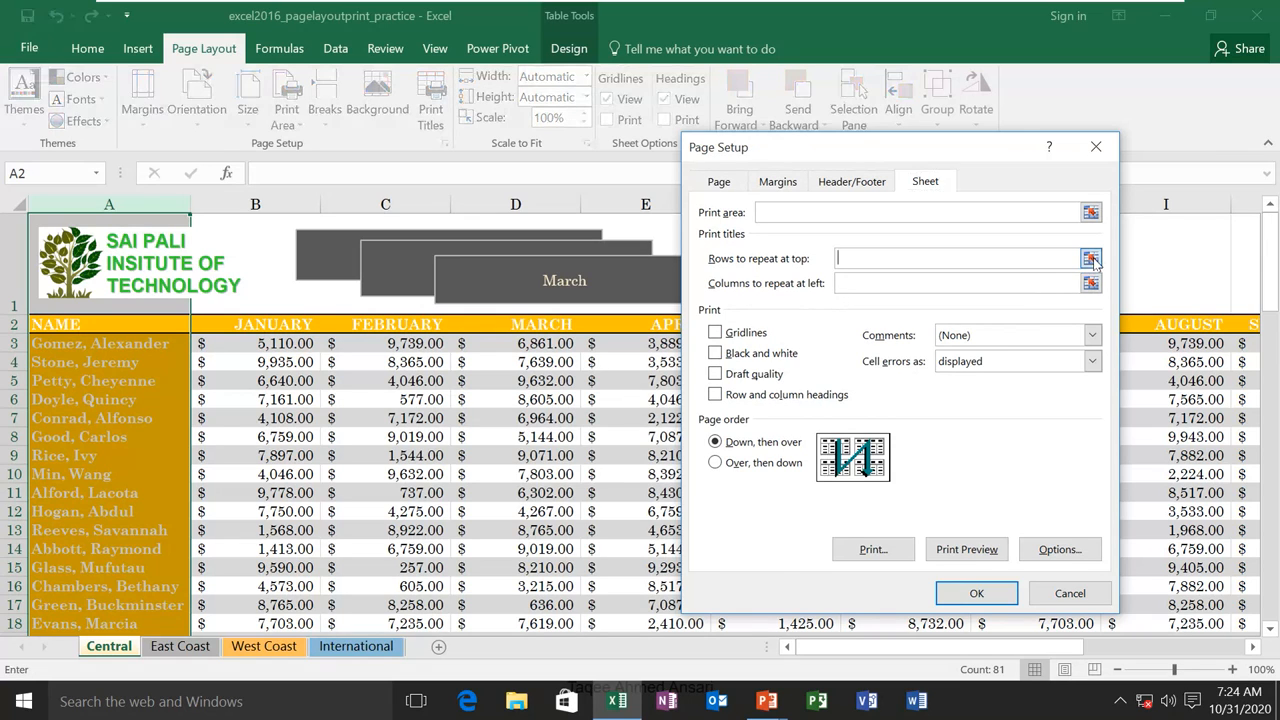
{"action": "left_click", "coordinate": [1091, 259]}
{"action": "left_click", "coordinate": [14, 324]}
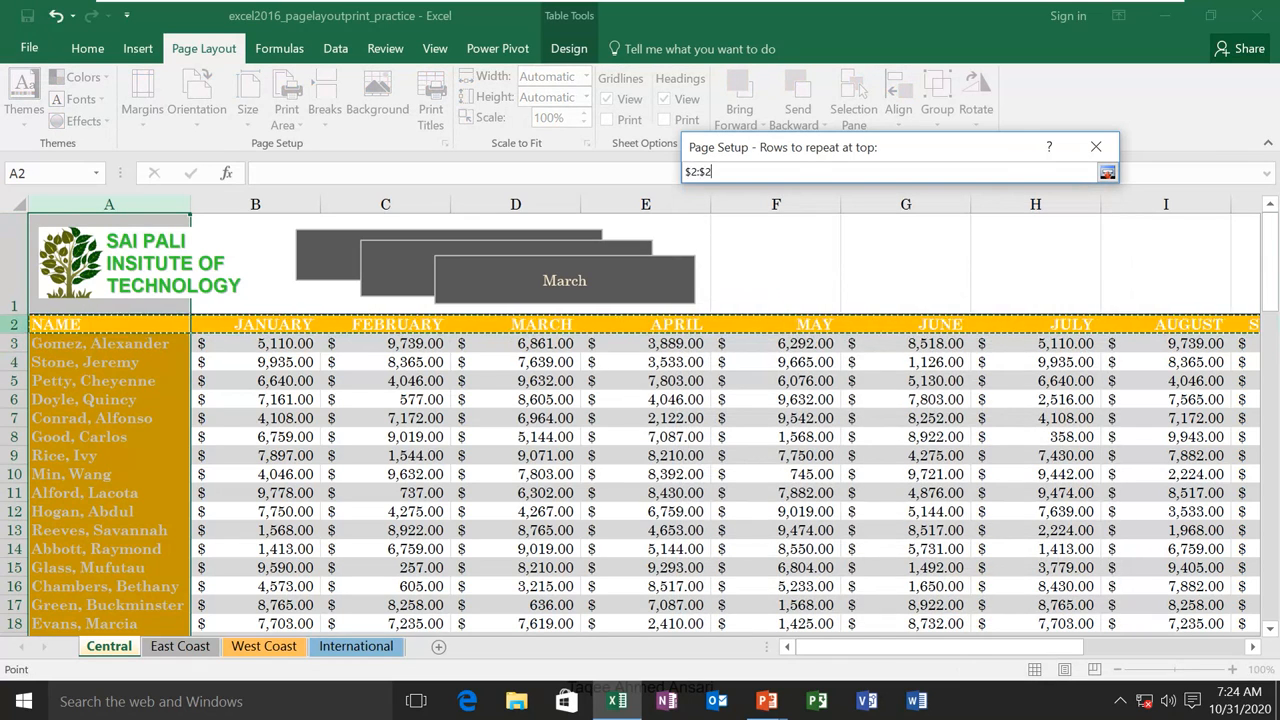
{"action": "left_click", "coordinate": [1107, 172]}
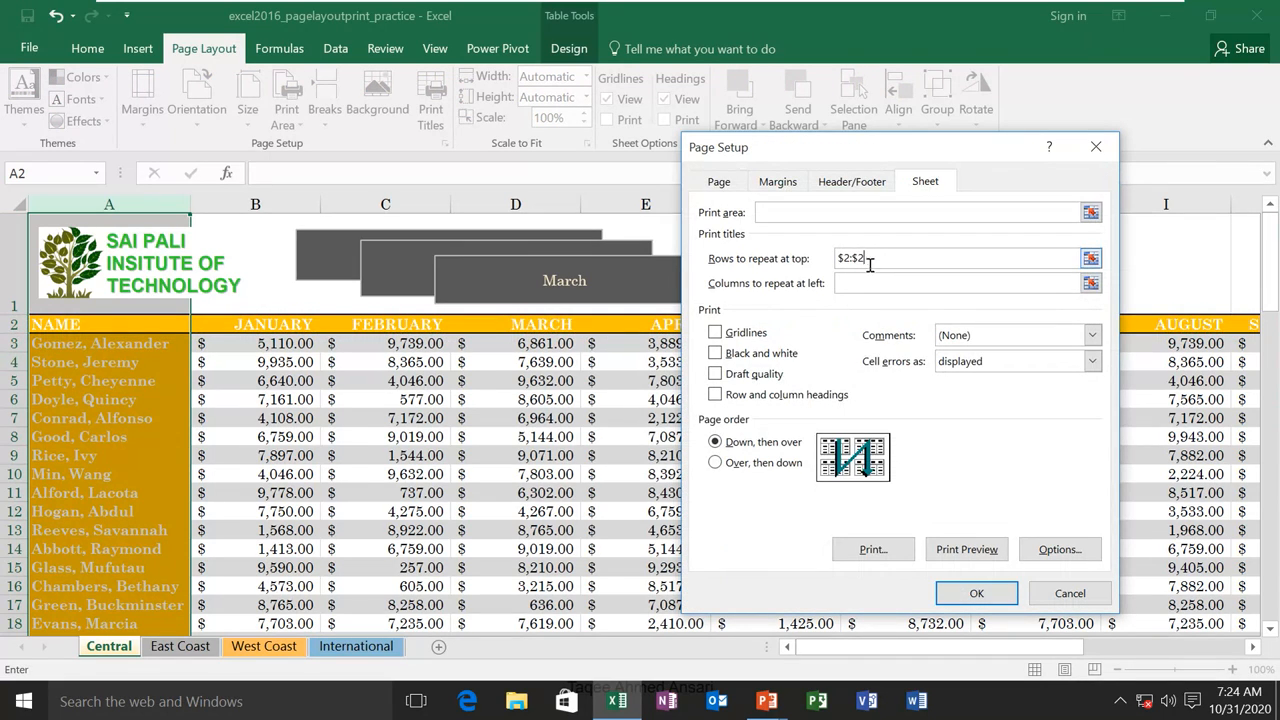
{"action": "left_click", "coordinate": [1091, 283]}
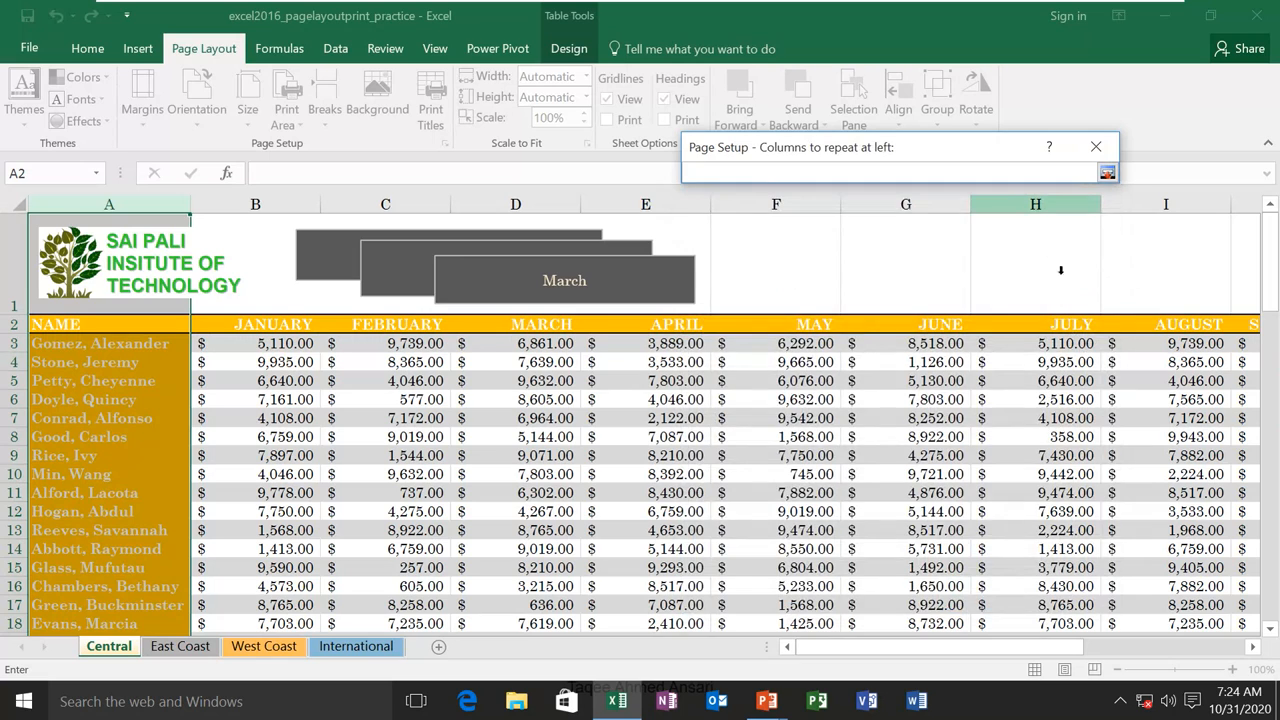
{"action": "left_click", "coordinate": [144, 203]}
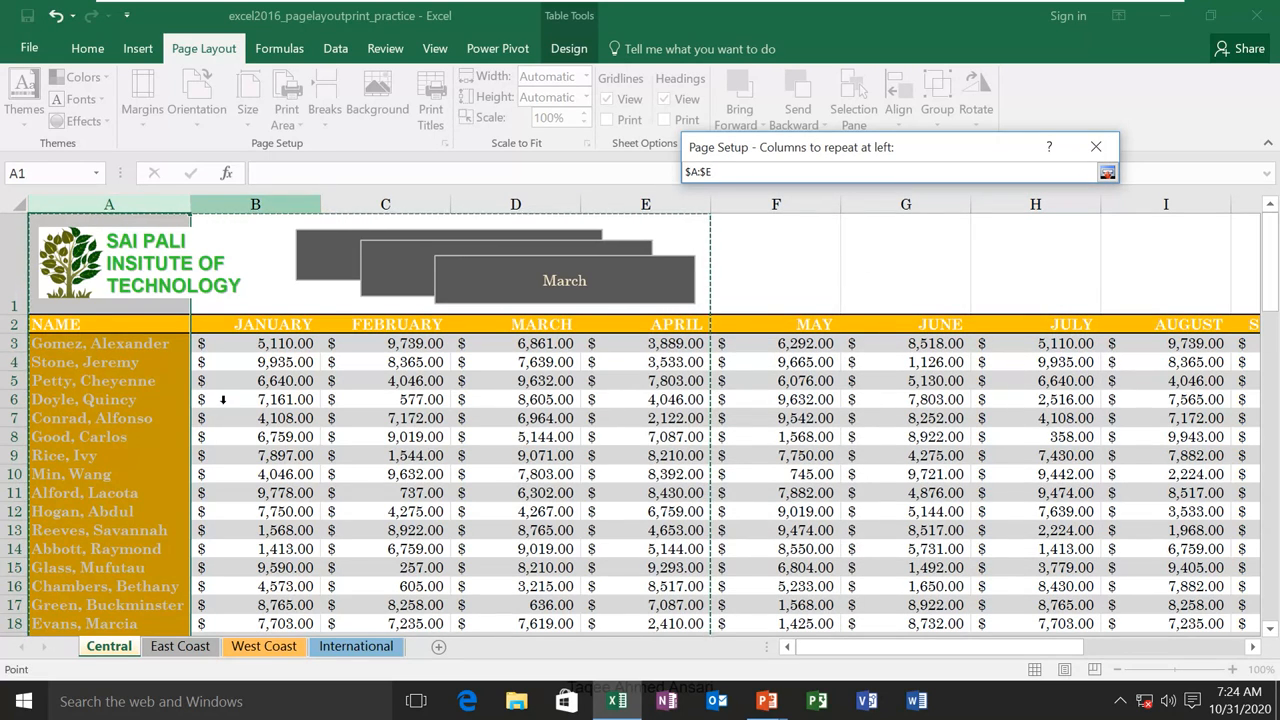
{"action": "left_click", "coordinate": [1107, 172]}
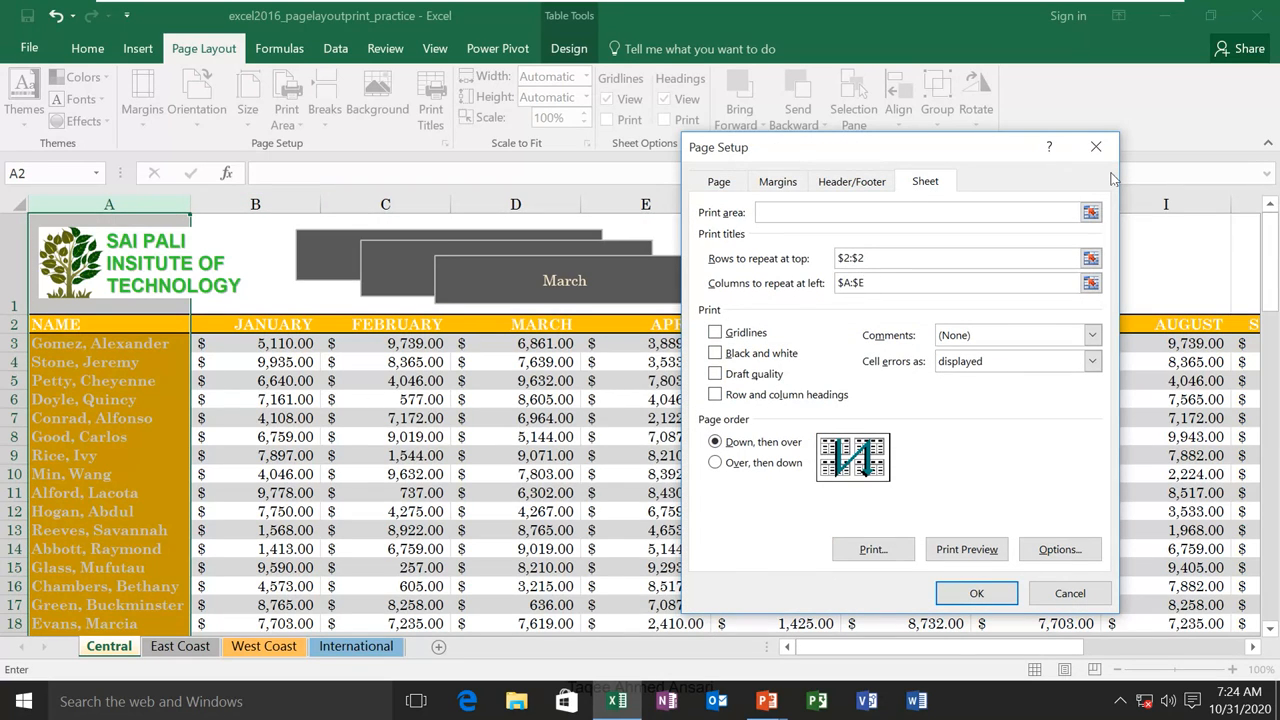
Try picking the repeating row 2 and column A again for the print titles, and discard the page setup changes
{"action": "left_click", "coordinate": [1090, 258]}
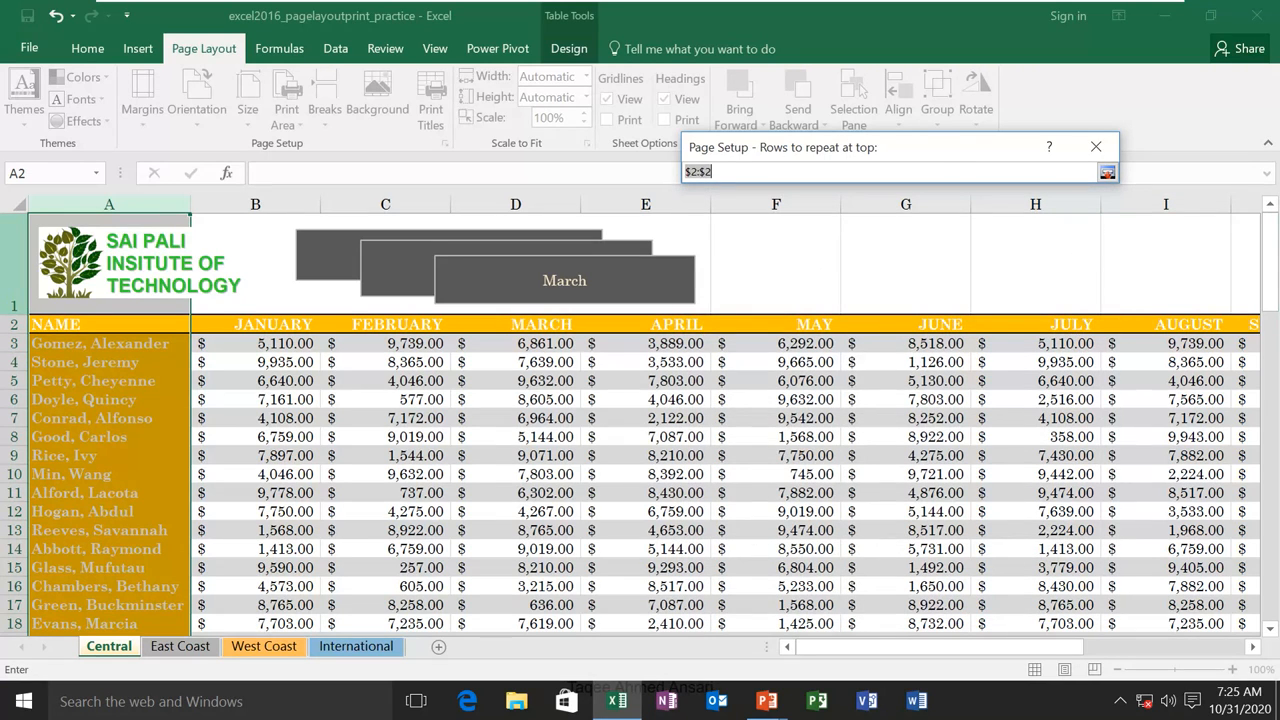
{"action": "left_click", "coordinate": [14, 325]}
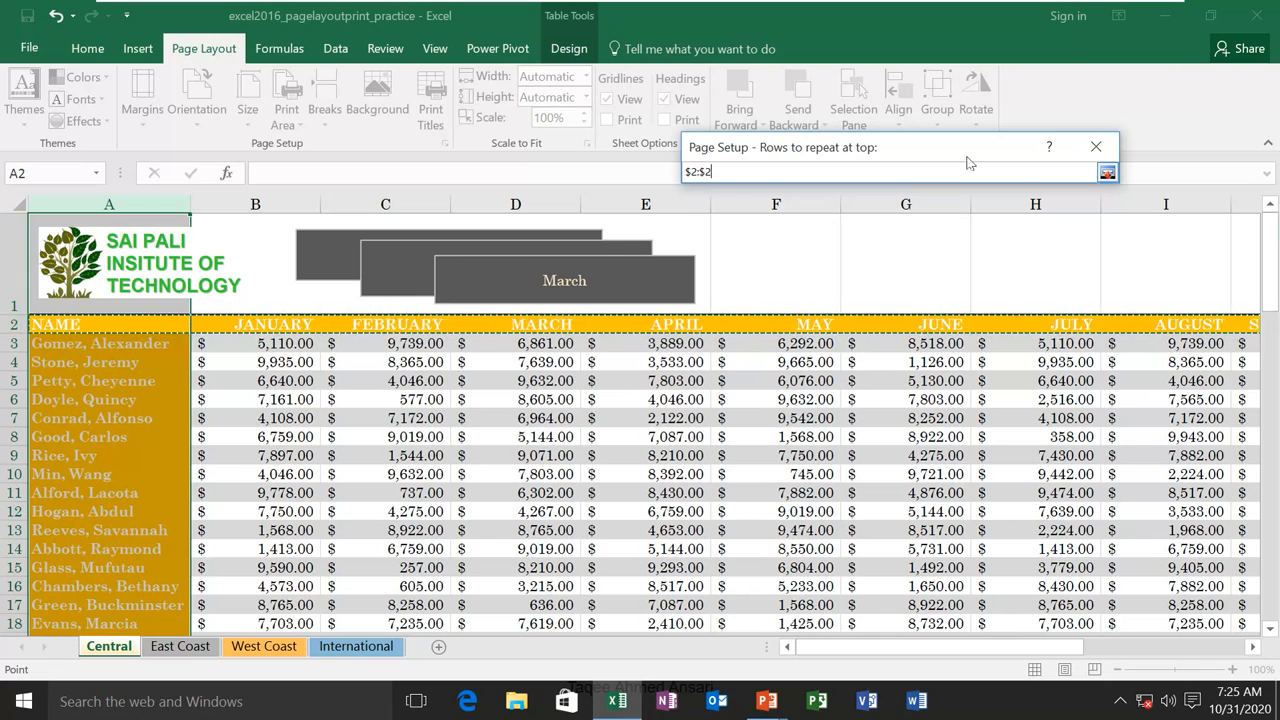
{"action": "left_click", "coordinate": [1096, 147]}
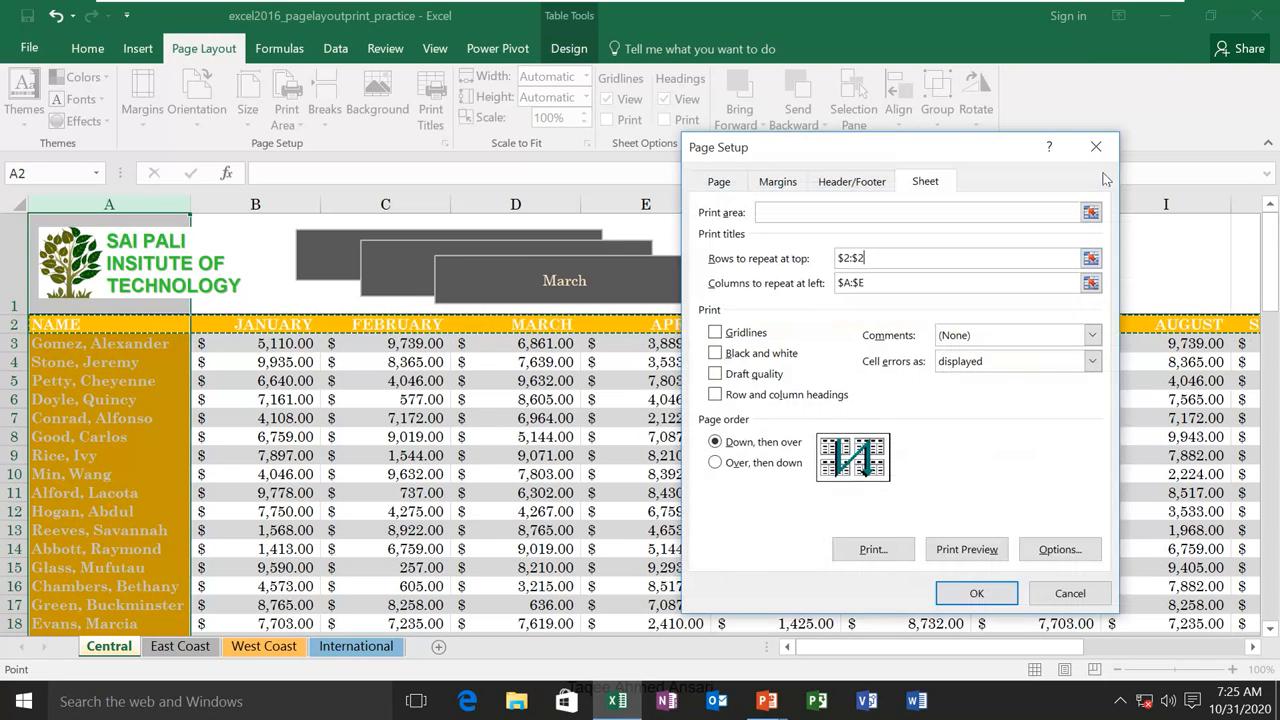
{"action": "left_click", "coordinate": [1089, 283]}
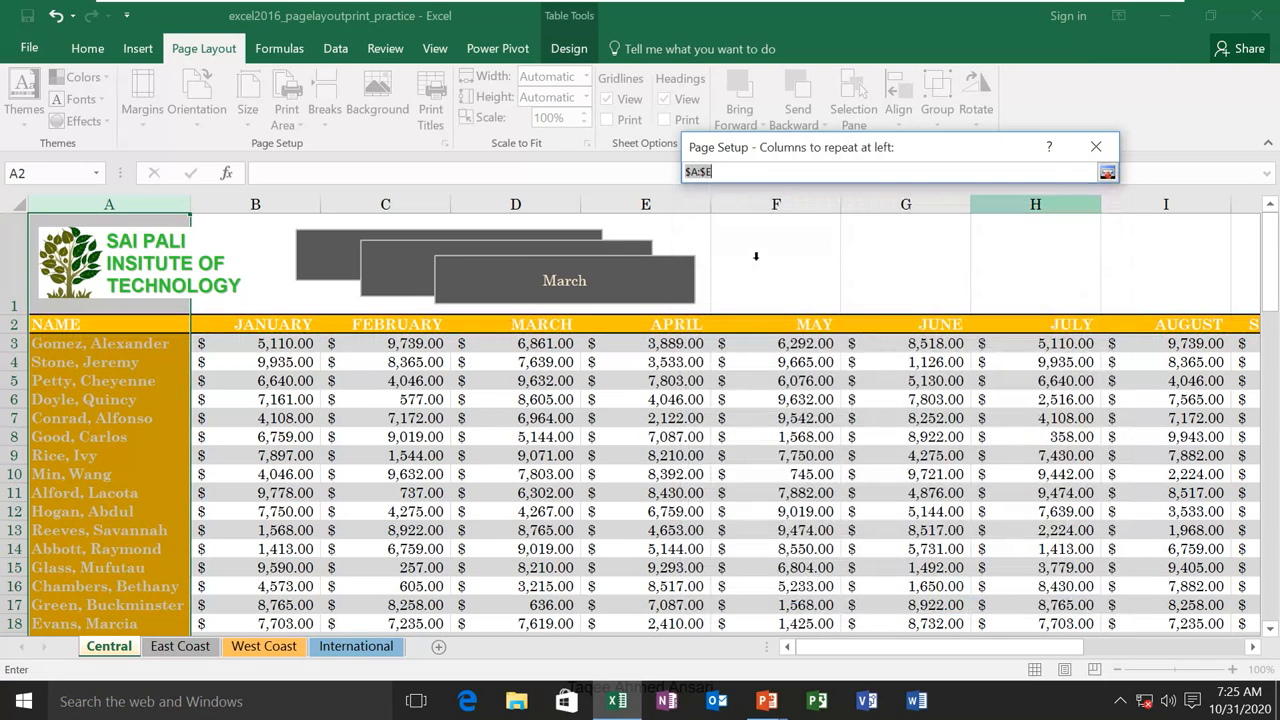
{"action": "left_click", "coordinate": [76, 197]}
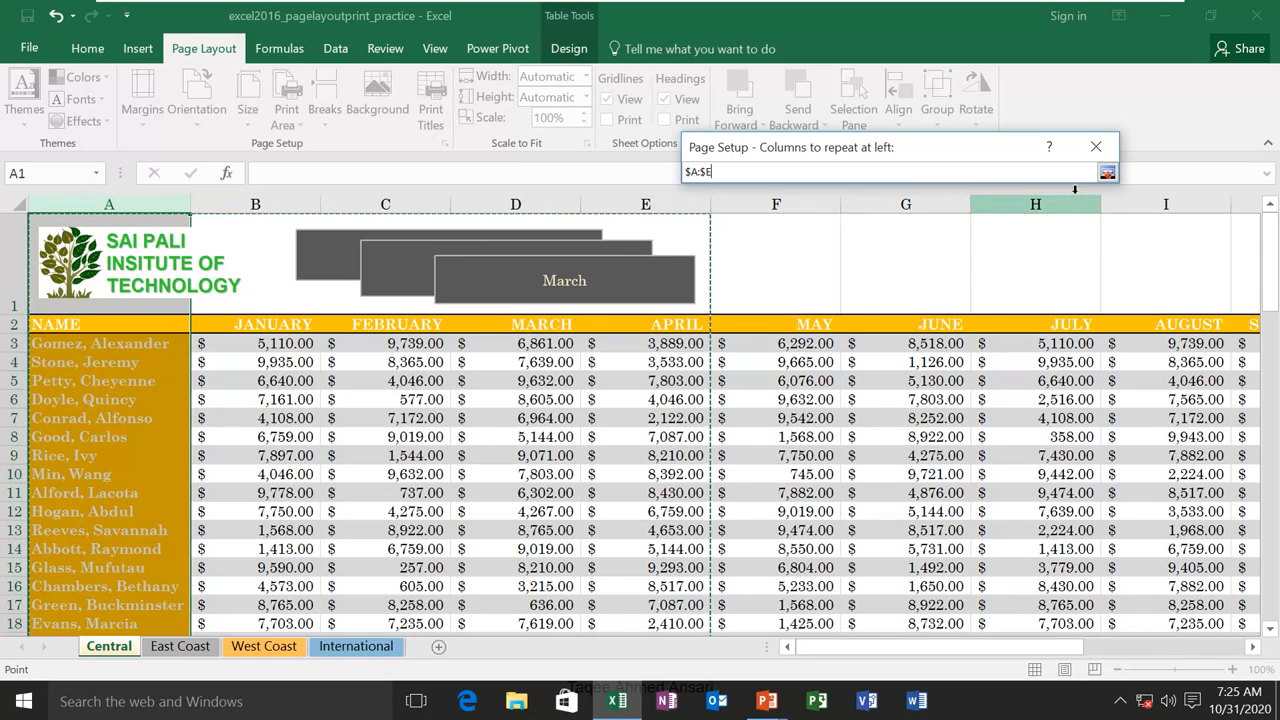
{"action": "left_click", "coordinate": [1107, 172]}
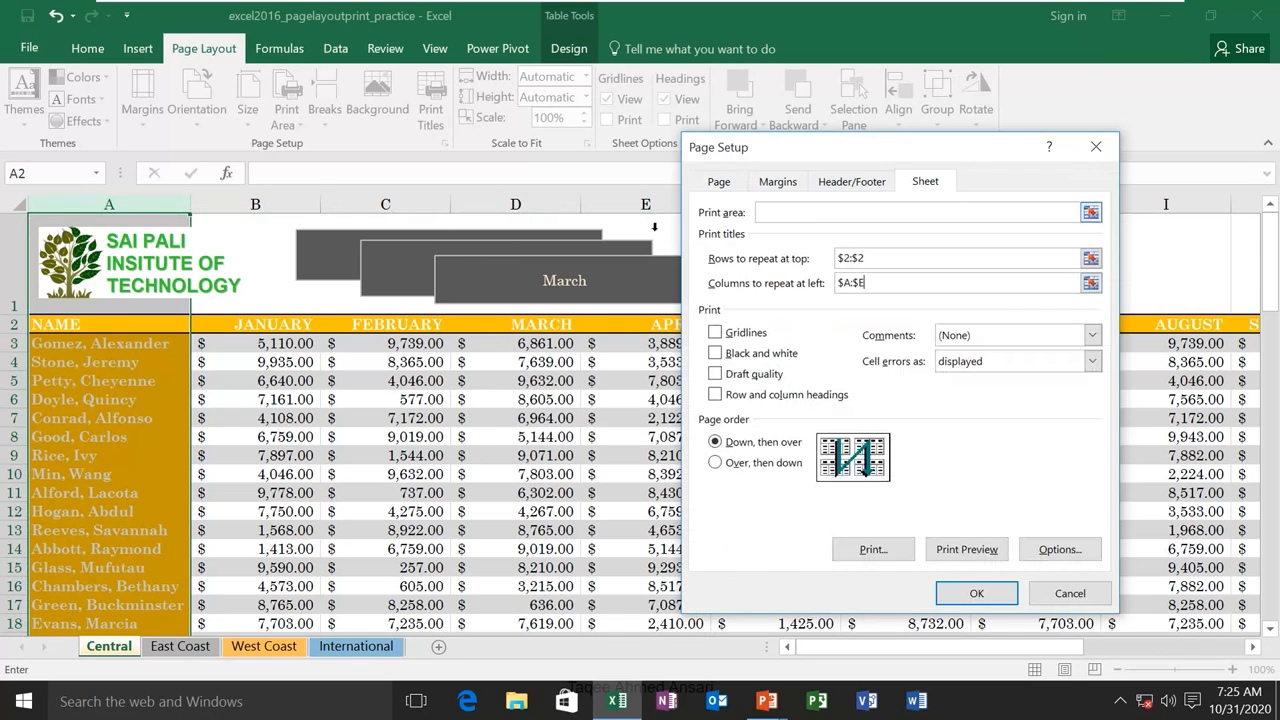
{"action": "left_click", "coordinate": [663, 230]}
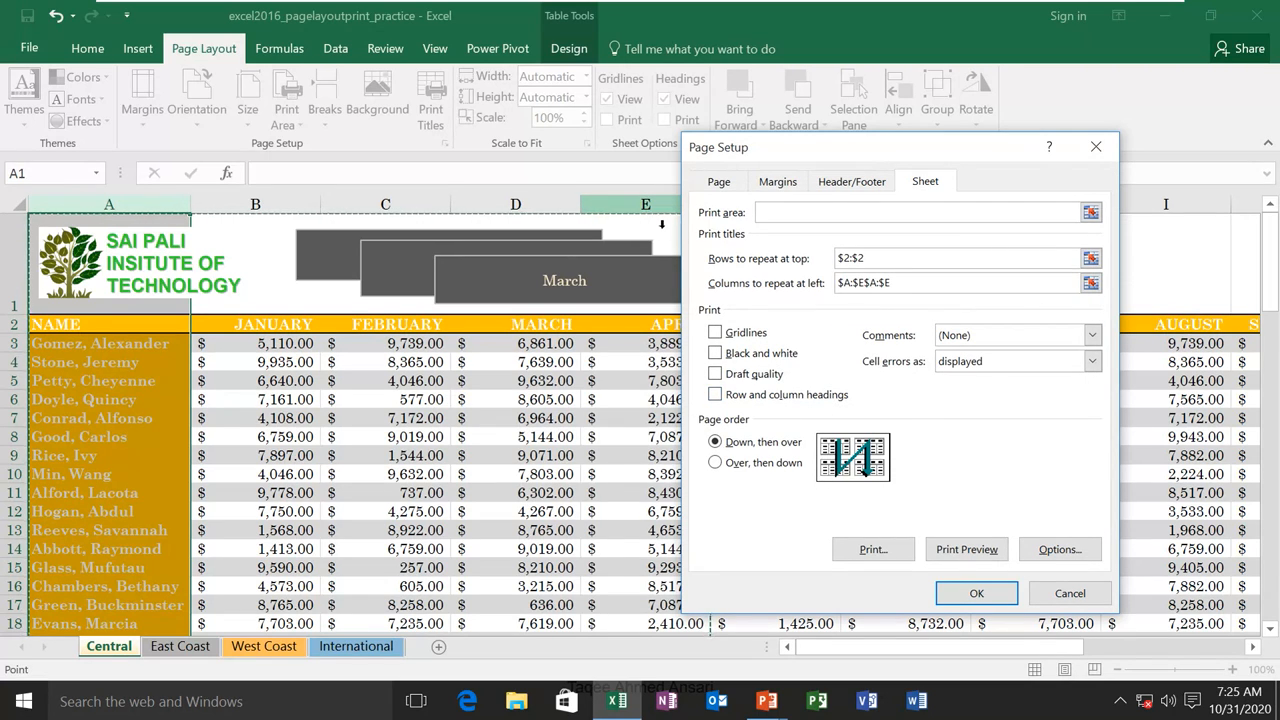
{"action": "left_click", "coordinate": [1070, 593]}
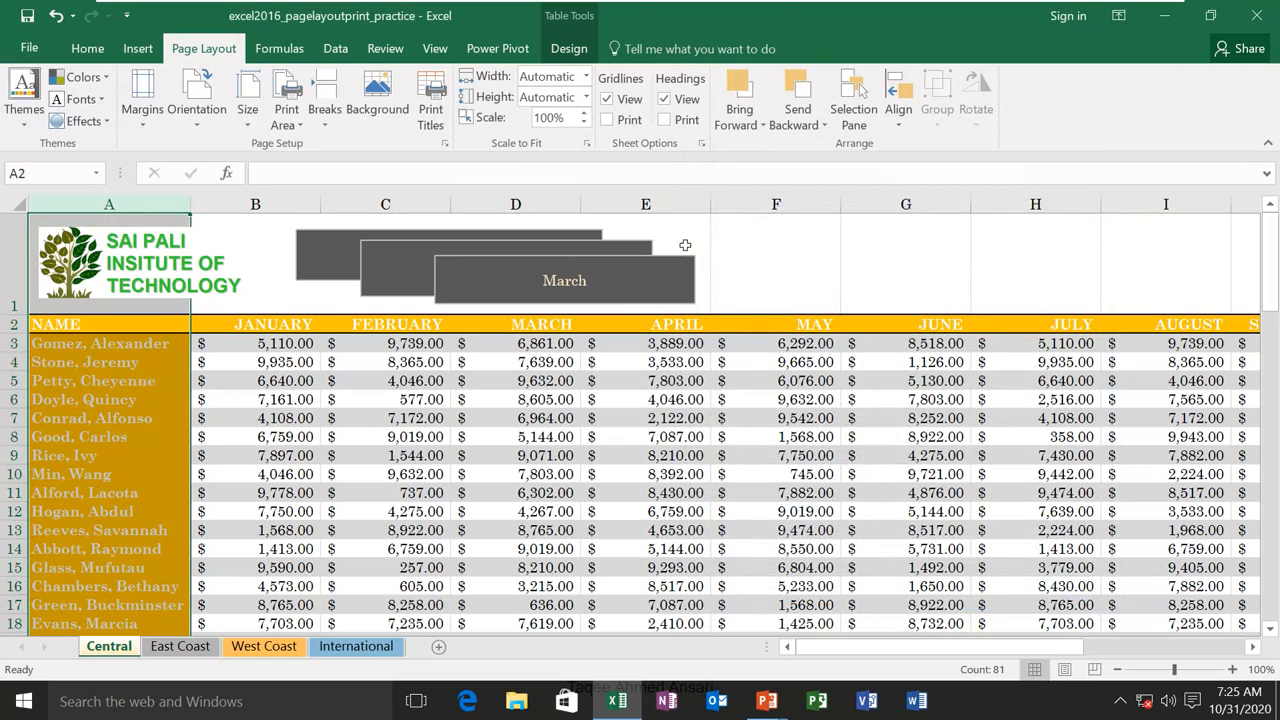
Unmerge the logo banner cell spanning A1 to E1 on the Central sheet
{"action": "left_click", "coordinate": [685, 245]}
{"action": "left_click", "coordinate": [87, 48]}
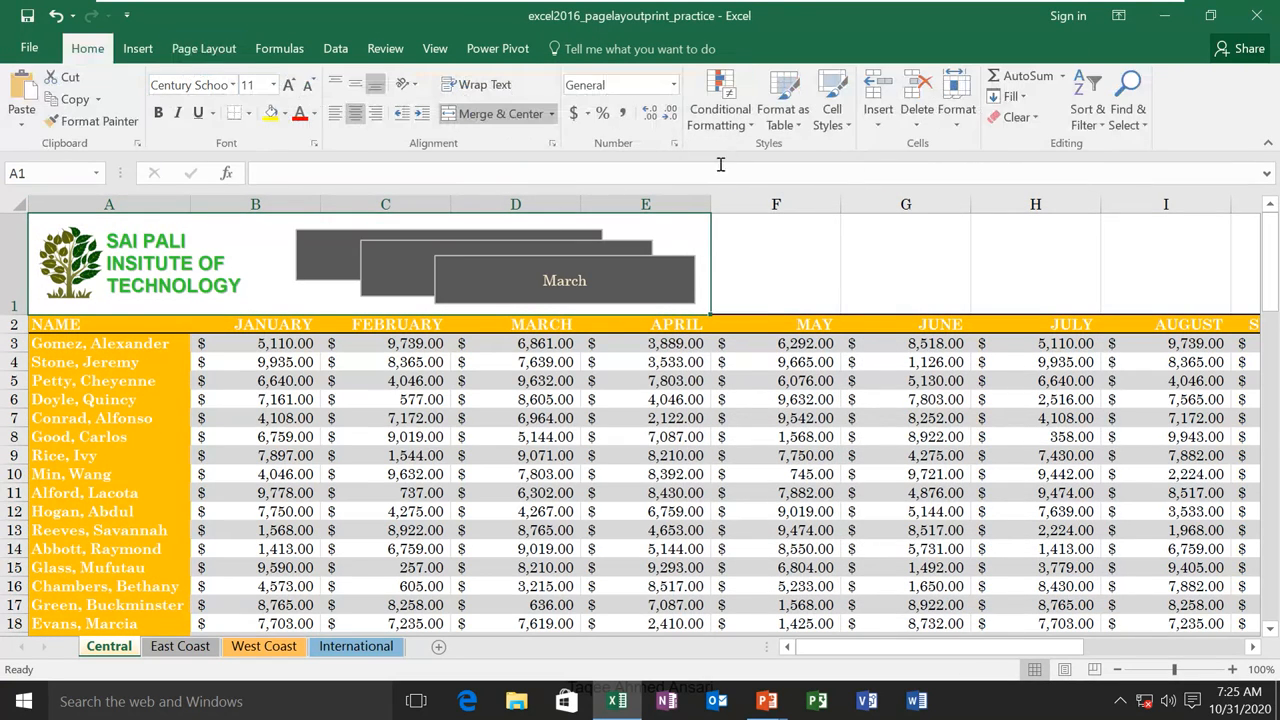
{"action": "left_click", "coordinate": [497, 113]}
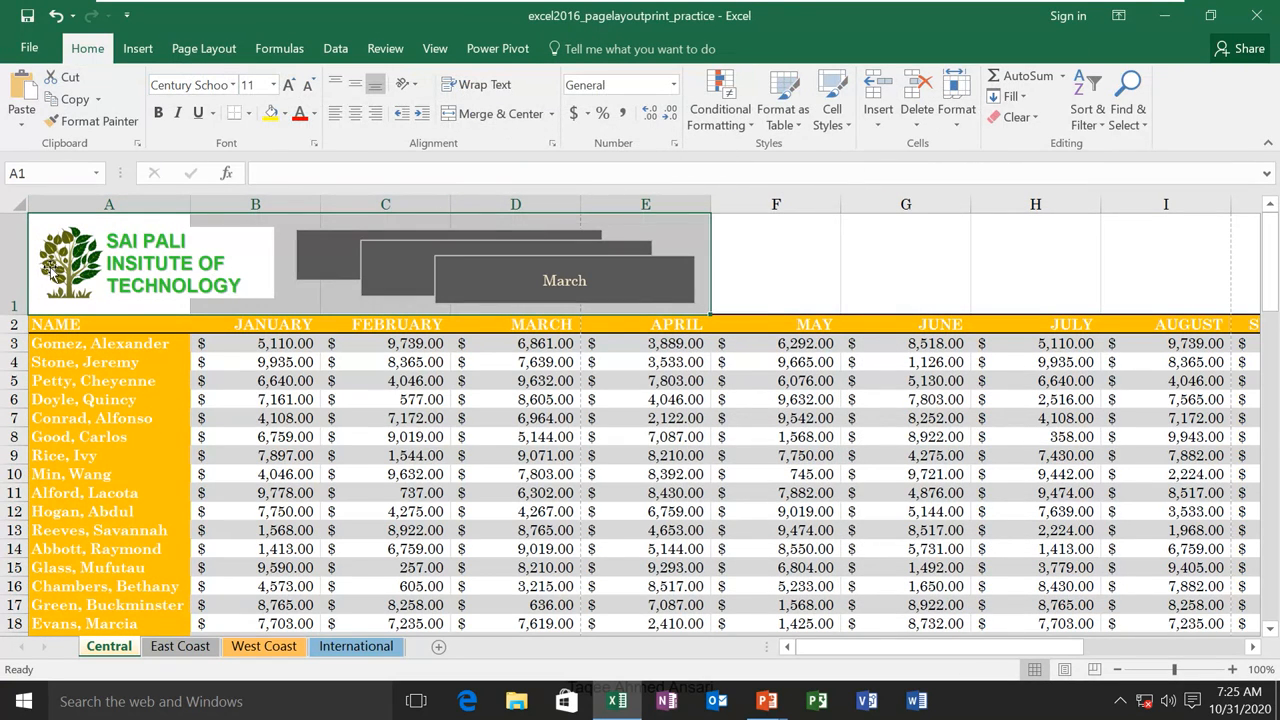
Set the print titles to repeat row 2 at the top and column A at the left, and open the print preview
{"action": "left_click", "coordinate": [218, 53]}
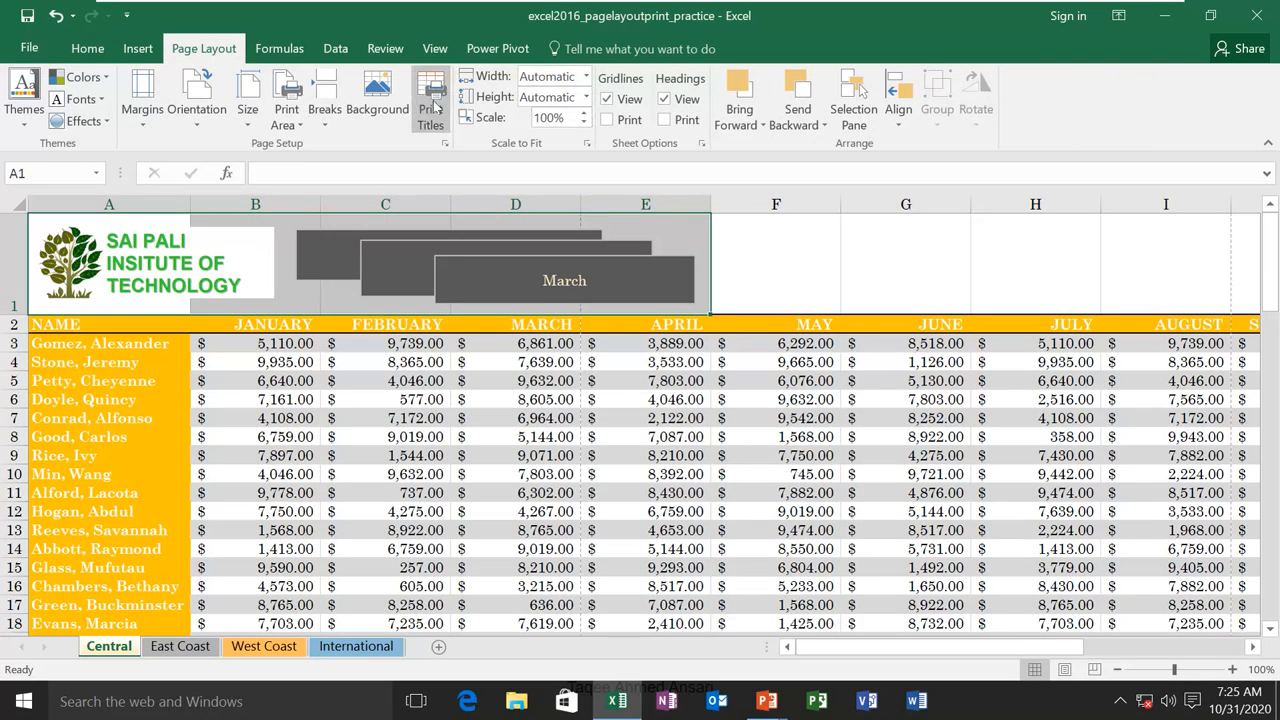
{"action": "left_click", "coordinate": [434, 105]}
{"action": "left_click", "coordinate": [1094, 251]}
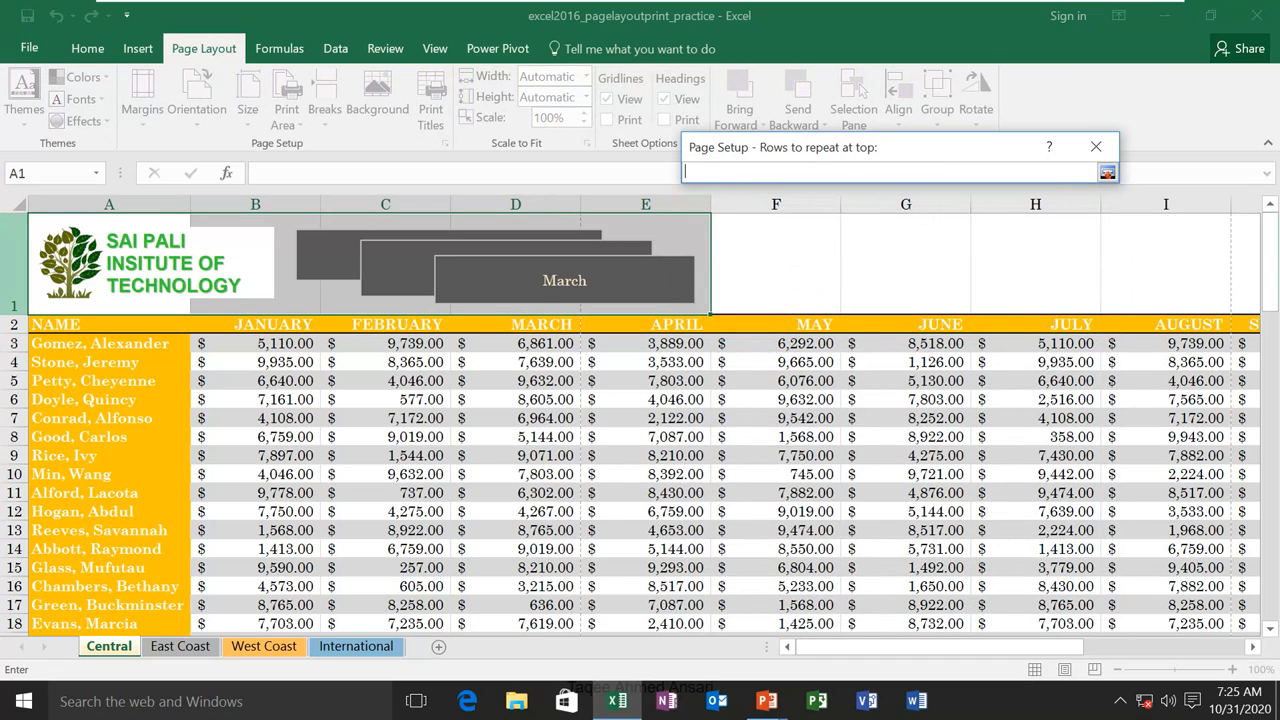
{"action": "left_click", "coordinate": [10, 324]}
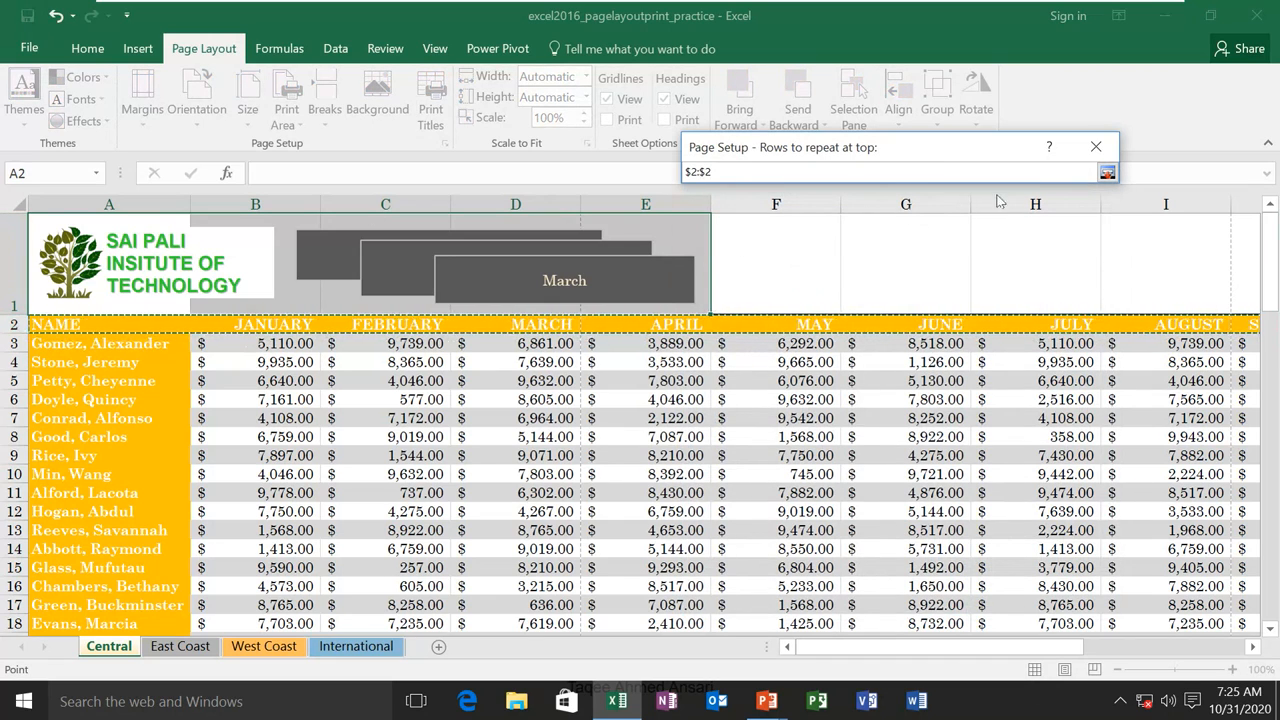
{"action": "left_click", "coordinate": [1107, 173]}
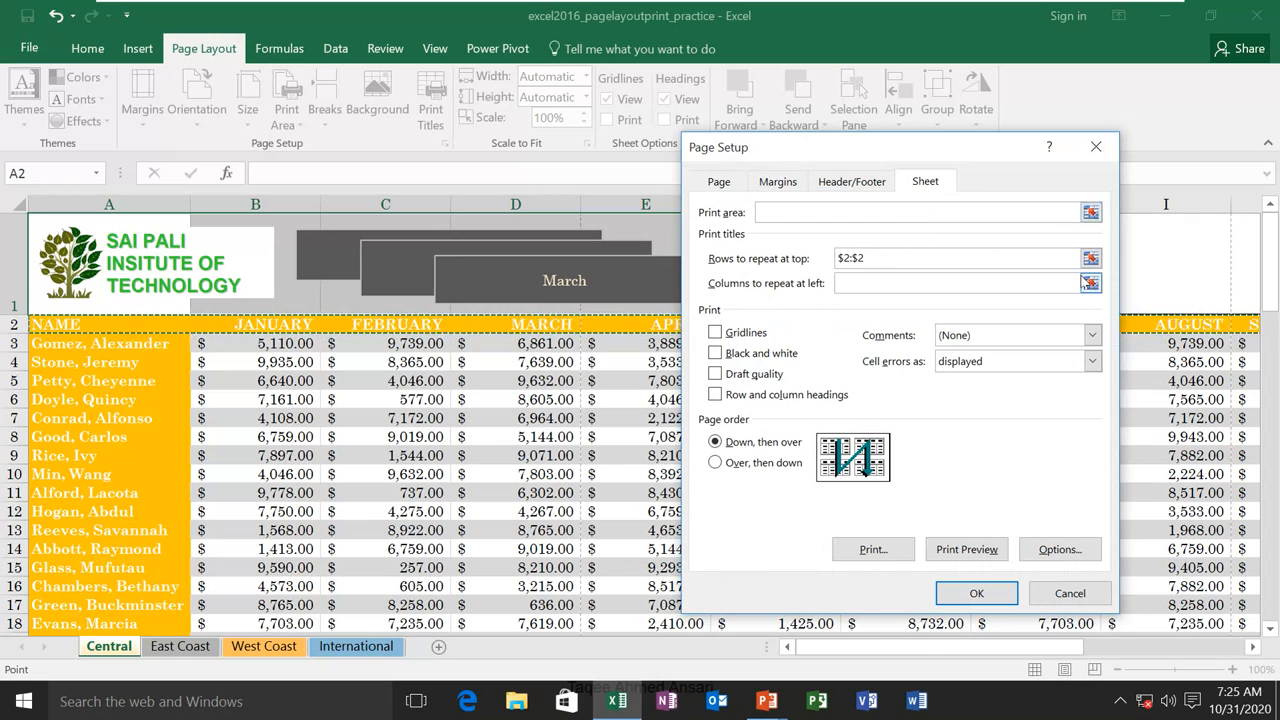
{"action": "left_click", "coordinate": [1094, 277]}
{"action": "left_click", "coordinate": [96, 198]}
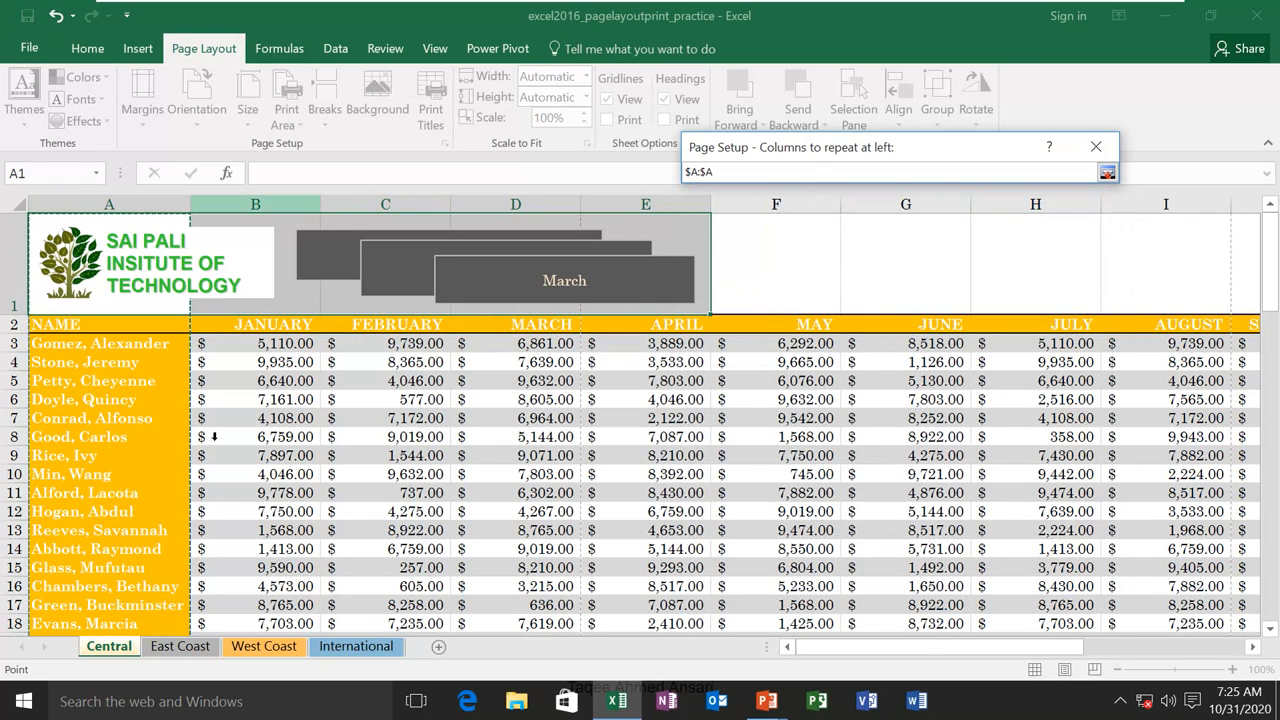
{"action": "left_click", "coordinate": [1107, 173]}
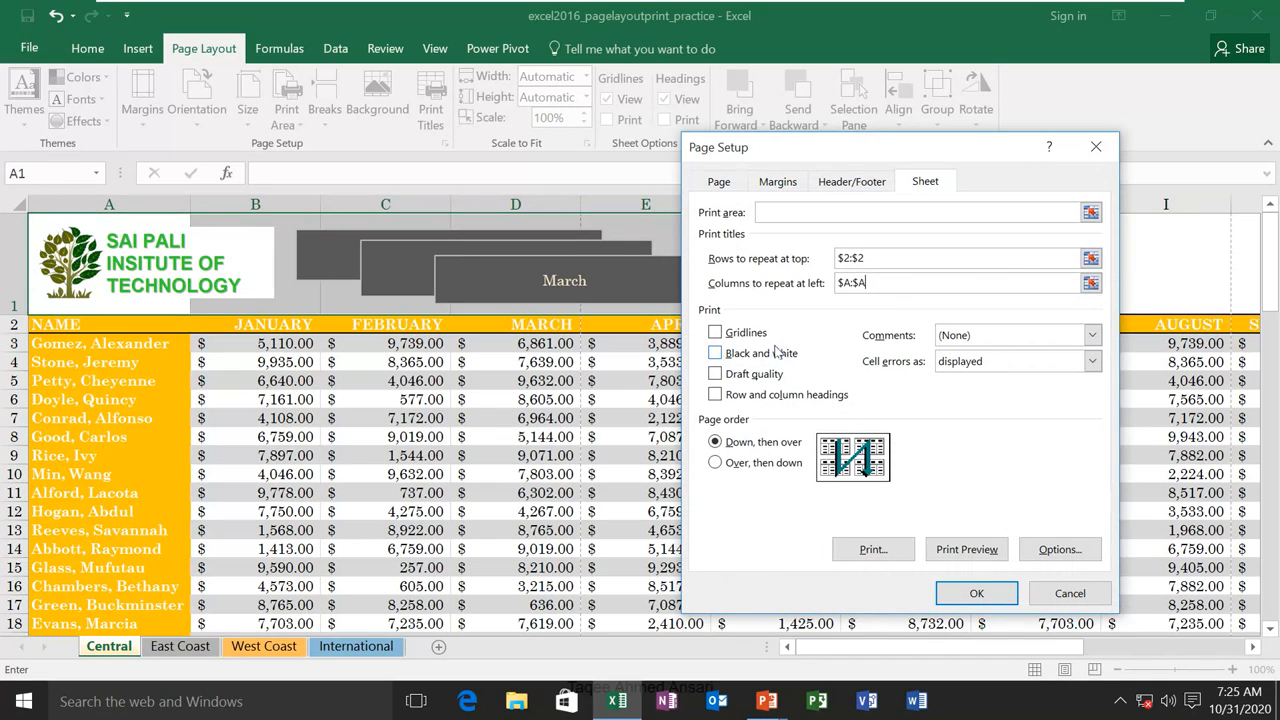
{"action": "left_click", "coordinate": [974, 598]}
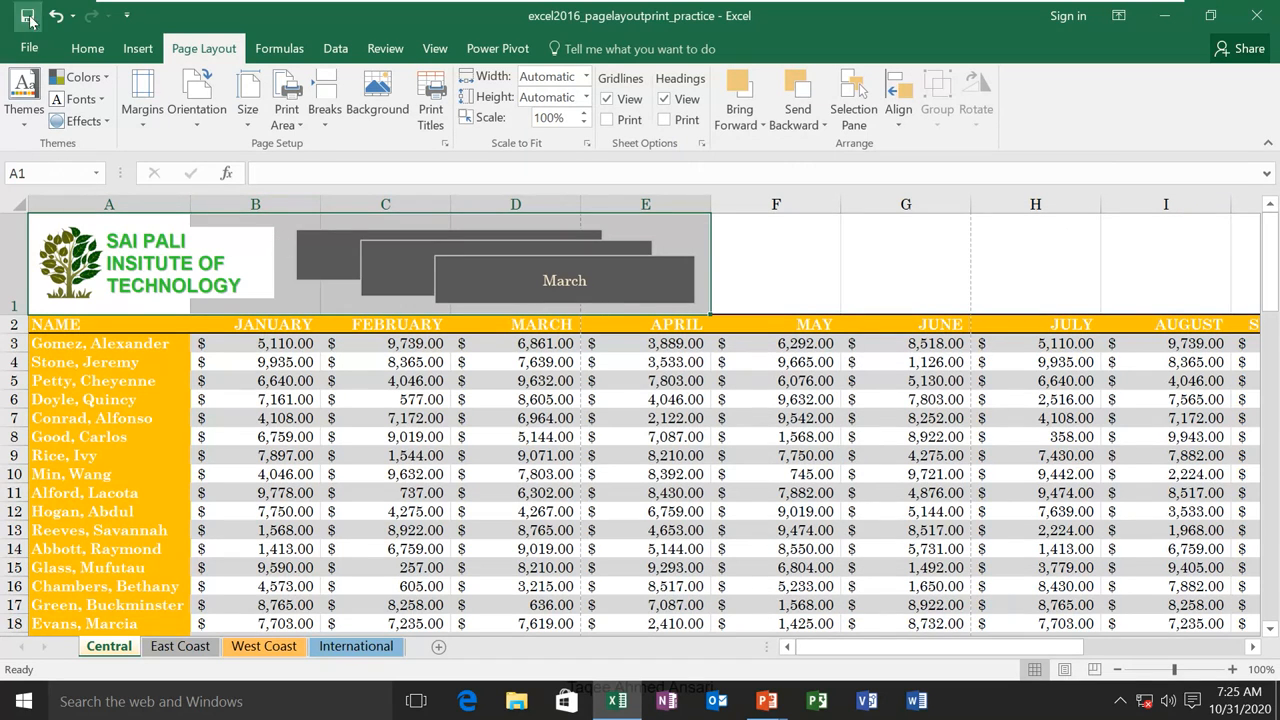
{"action": "left_click", "coordinate": [30, 49]}
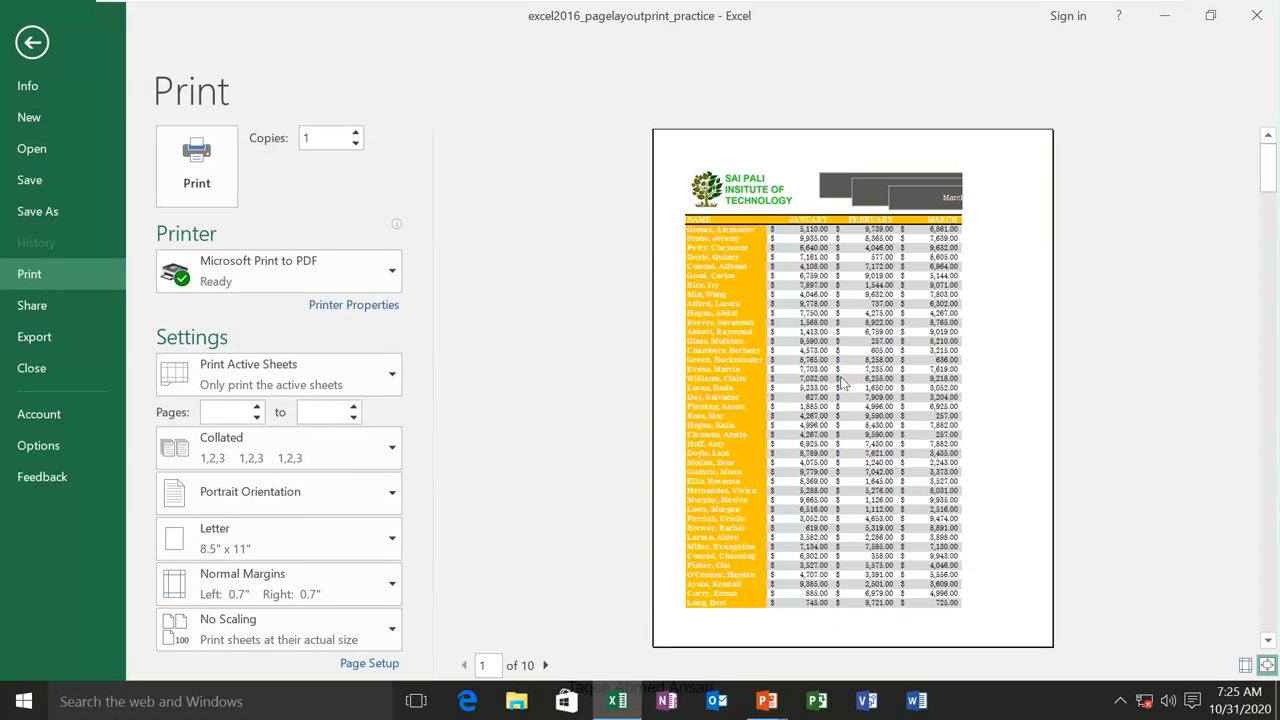
Page through the first six pages of the print preview to check the repeated titles, and select cell B3 back on the sheet
{"action": "left_click", "coordinate": [545, 665]}
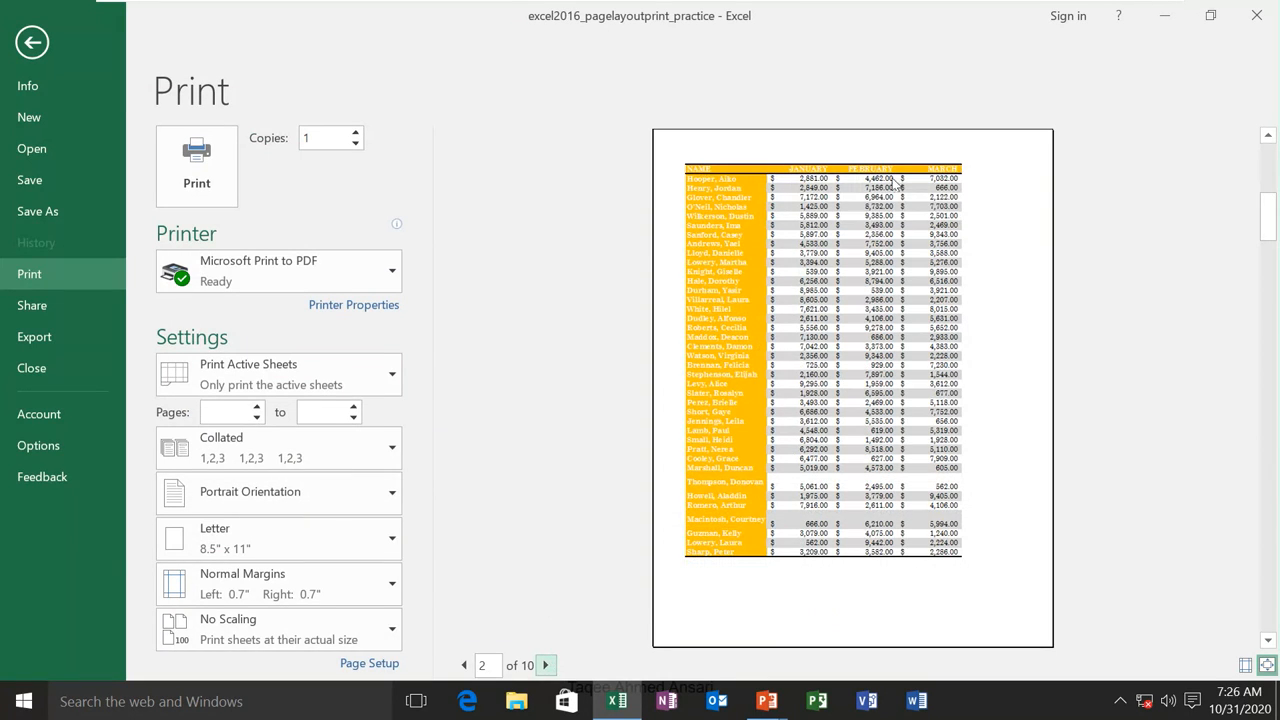
{"action": "left_click", "coordinate": [545, 665]}
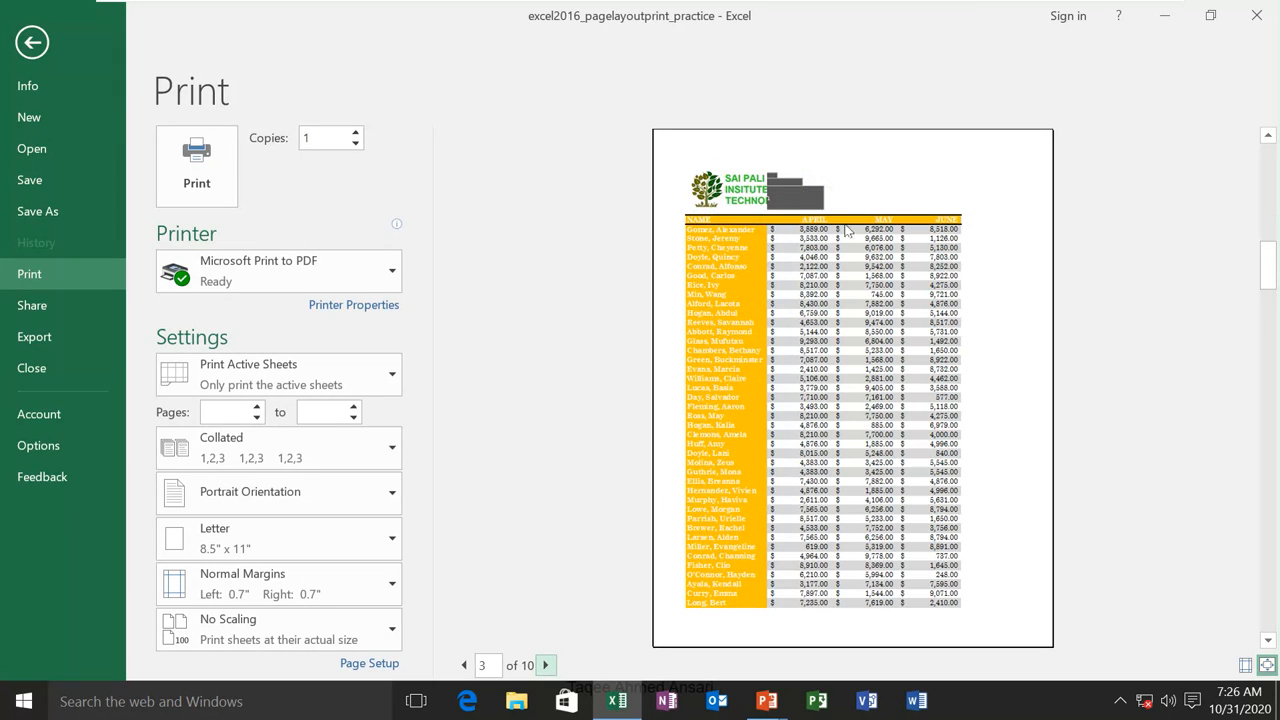
{"action": "left_click", "coordinate": [545, 665]}
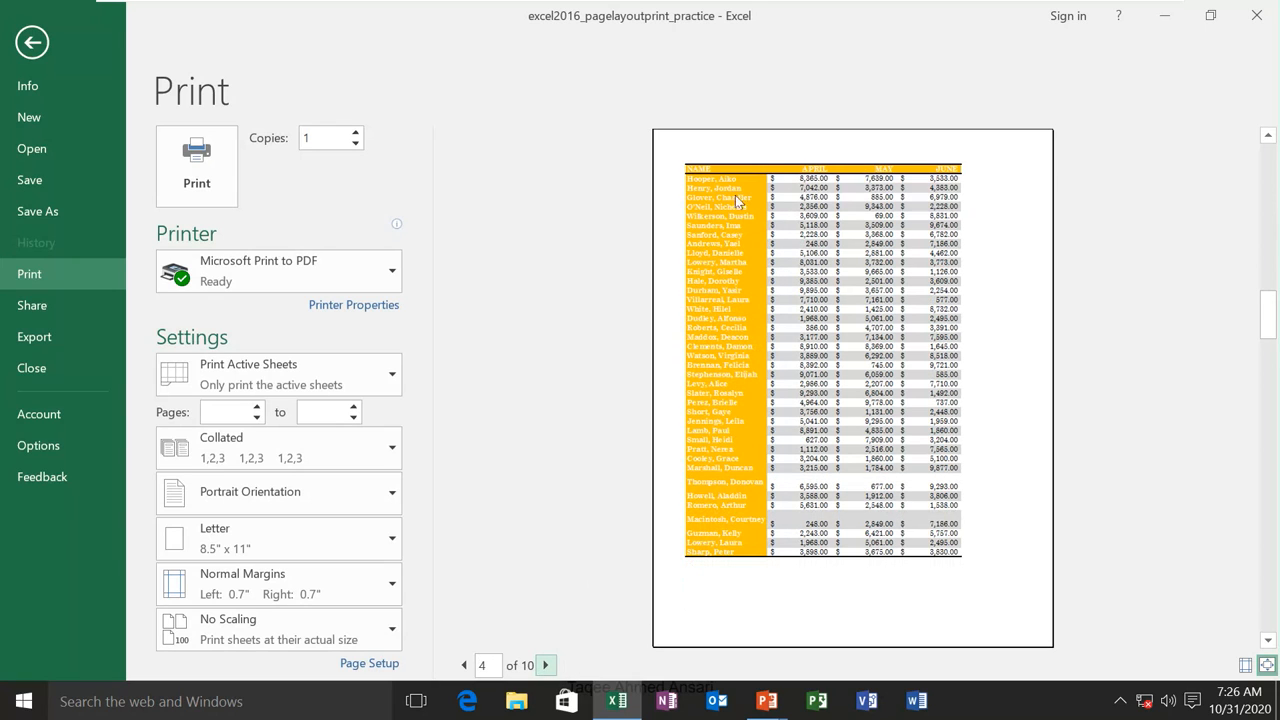
{"action": "left_click", "coordinate": [545, 665]}
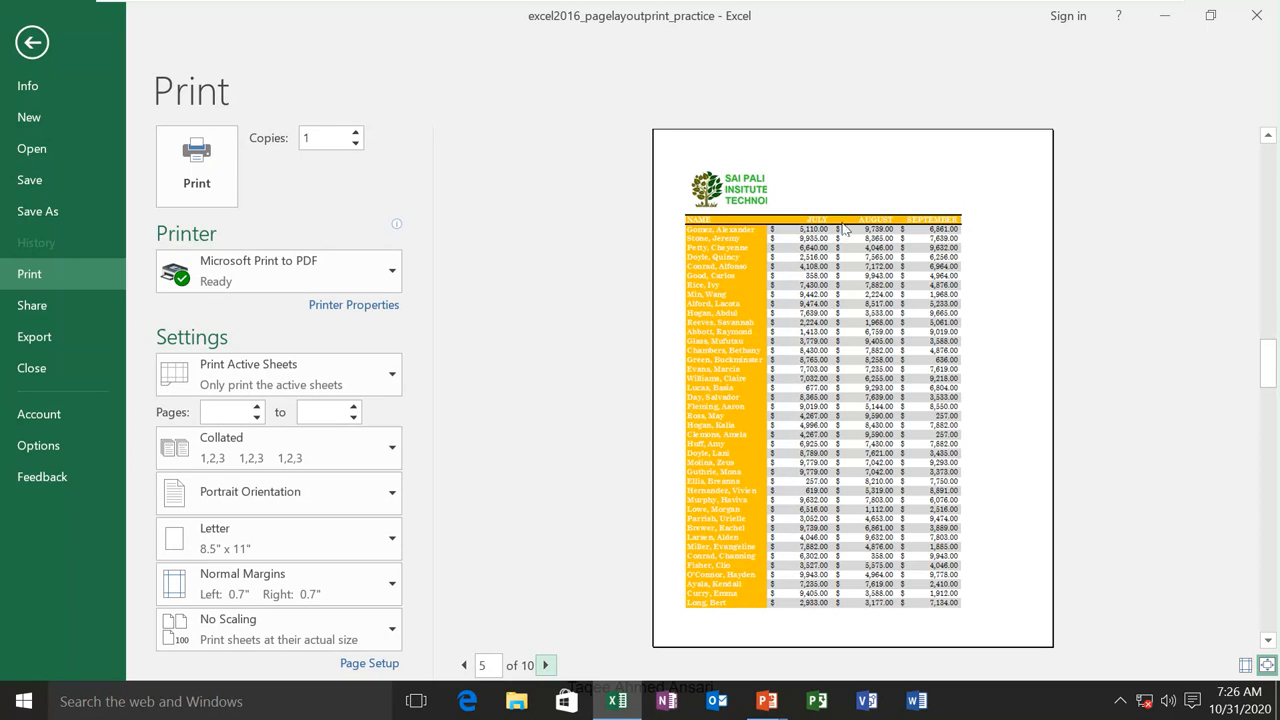
{"action": "left_click", "coordinate": [546, 665]}
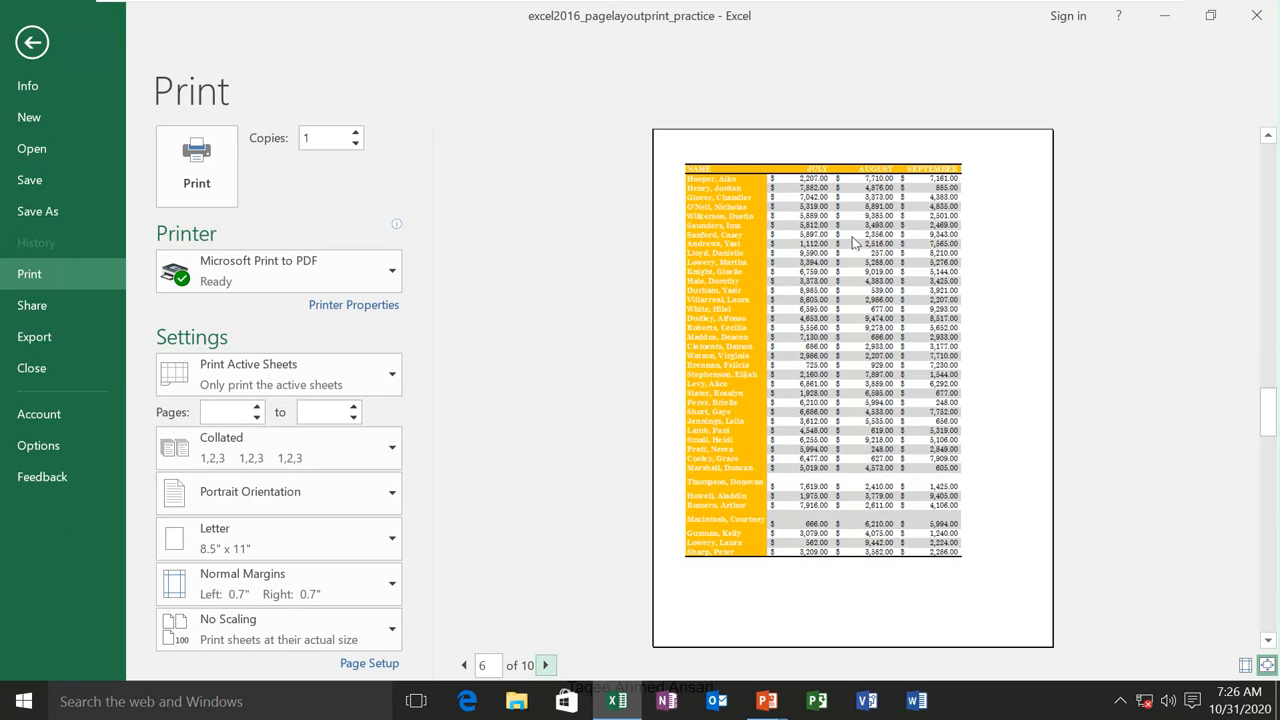
{"action": "left_click", "coordinate": [36, 42]}
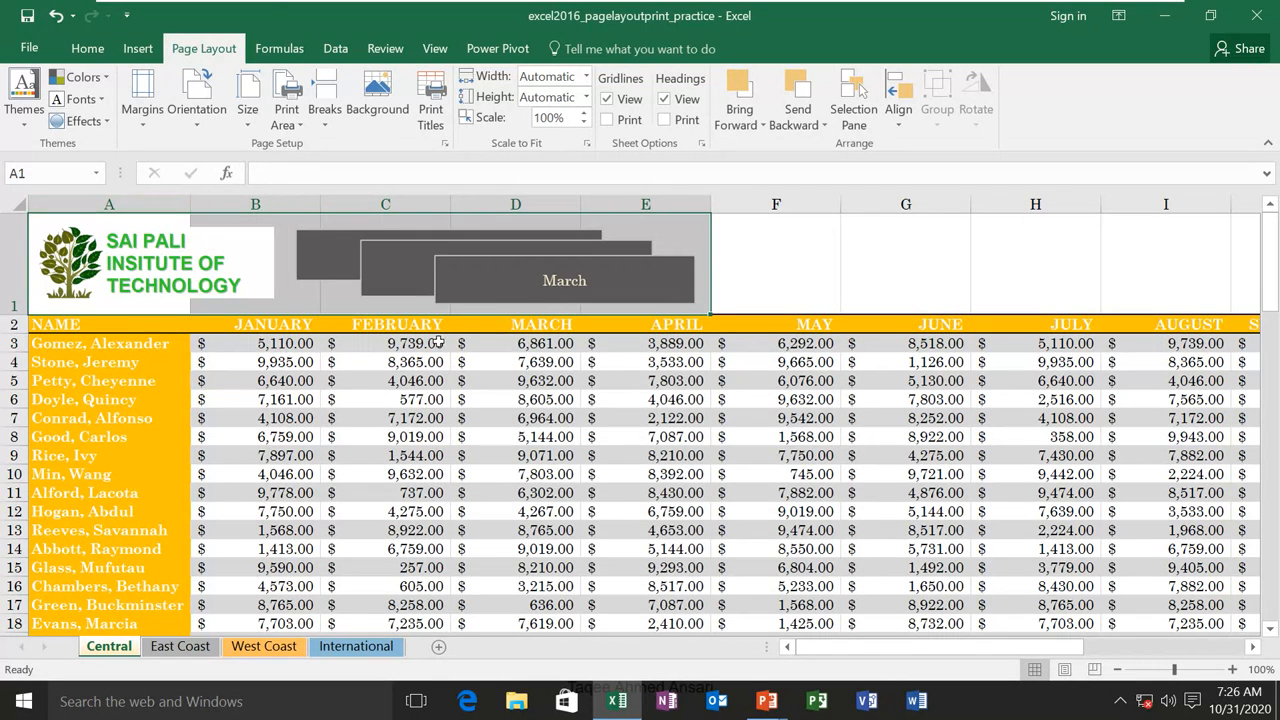
{"action": "left_click", "coordinate": [358, 348]}
{"action": "left_click", "coordinate": [283, 337]}
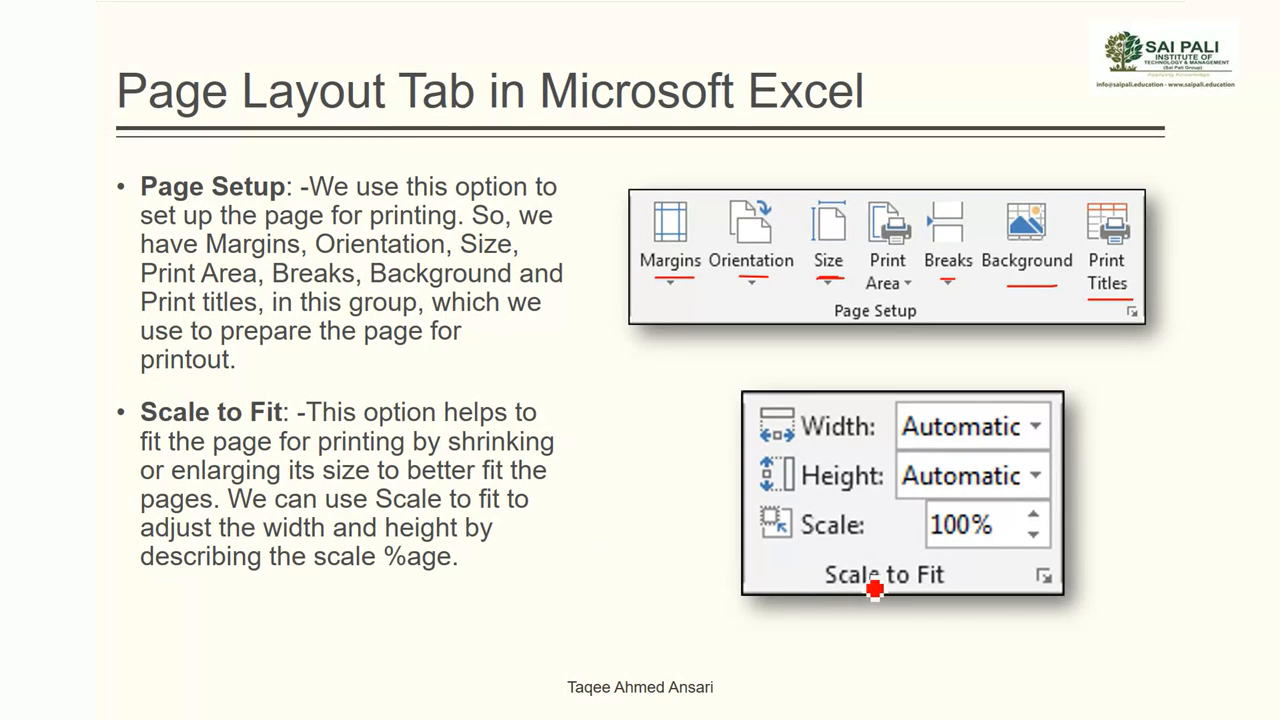
{"action": "mouse_move", "coordinate": [834, 562]}
{"action": "left_mouse_down"}
{"action": "mouse_move", "coordinate": [905, 562]}
{"action": "mouse_move", "coordinate": [950, 595]}
{"action": "mouse_move", "coordinate": [817, 617]}
{"action": "mouse_move", "coordinate": [805, 582]}
{"action": "left_mouse_up"}
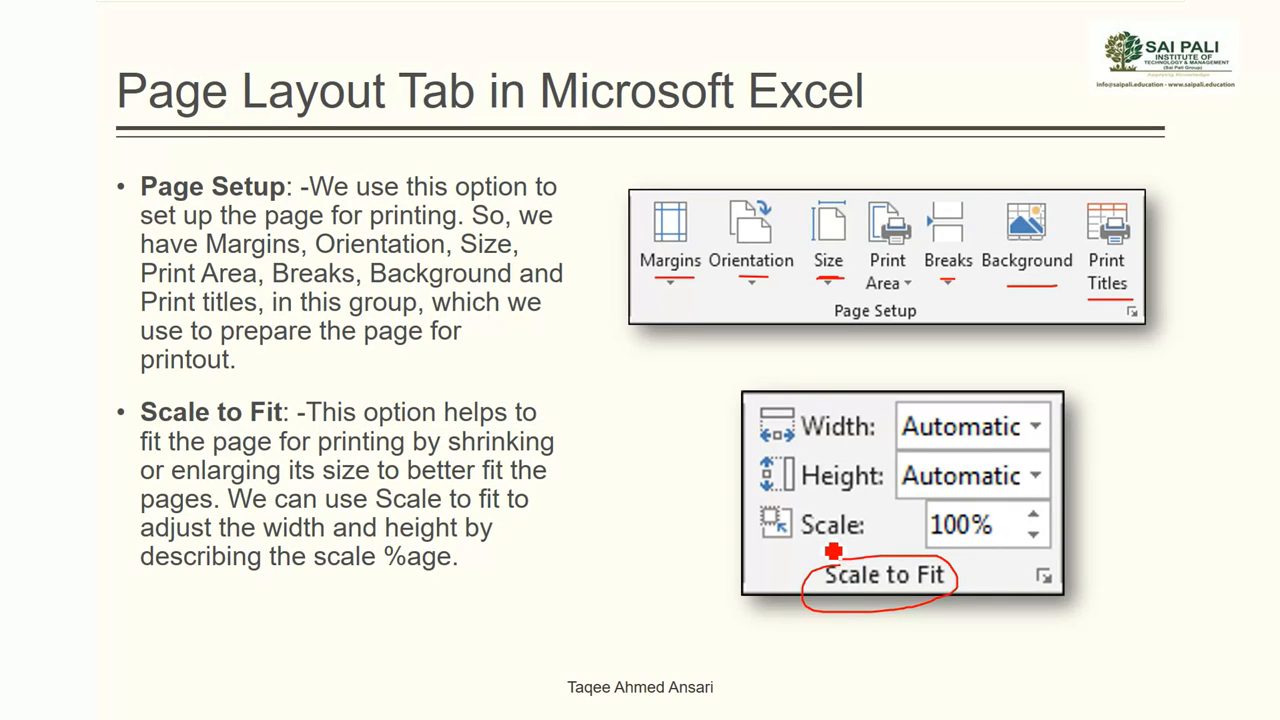
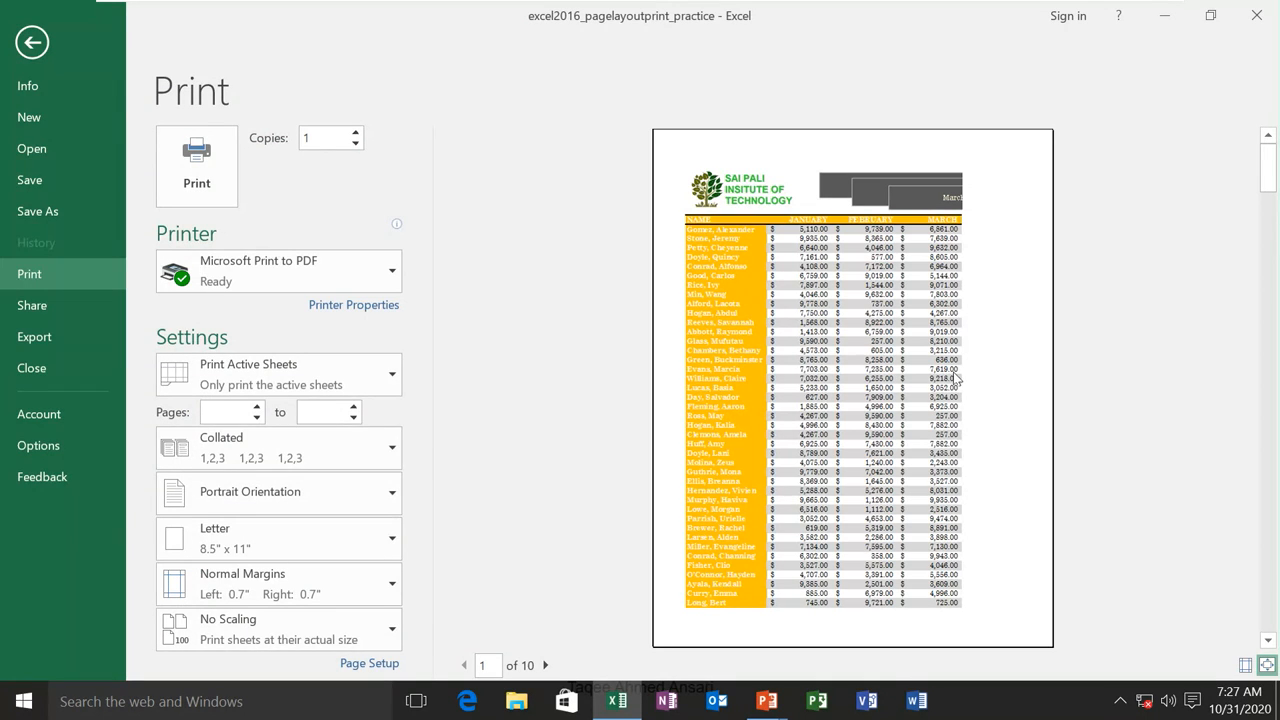
Check how the Central sheet's columns are split across the first three pages of the unscaled print preview
{"action": "left_click", "coordinate": [546, 665]}
{"action": "left_click", "coordinate": [546, 665]}
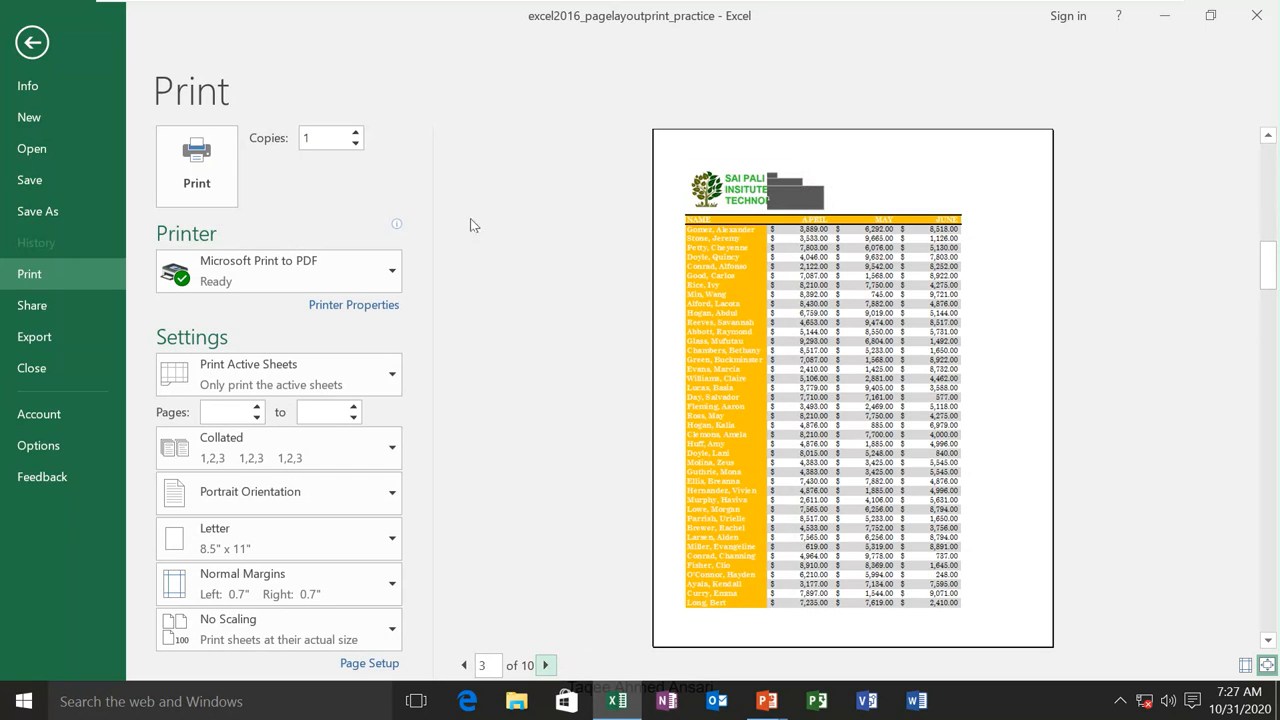
{"action": "left_click", "coordinate": [30, 45]}
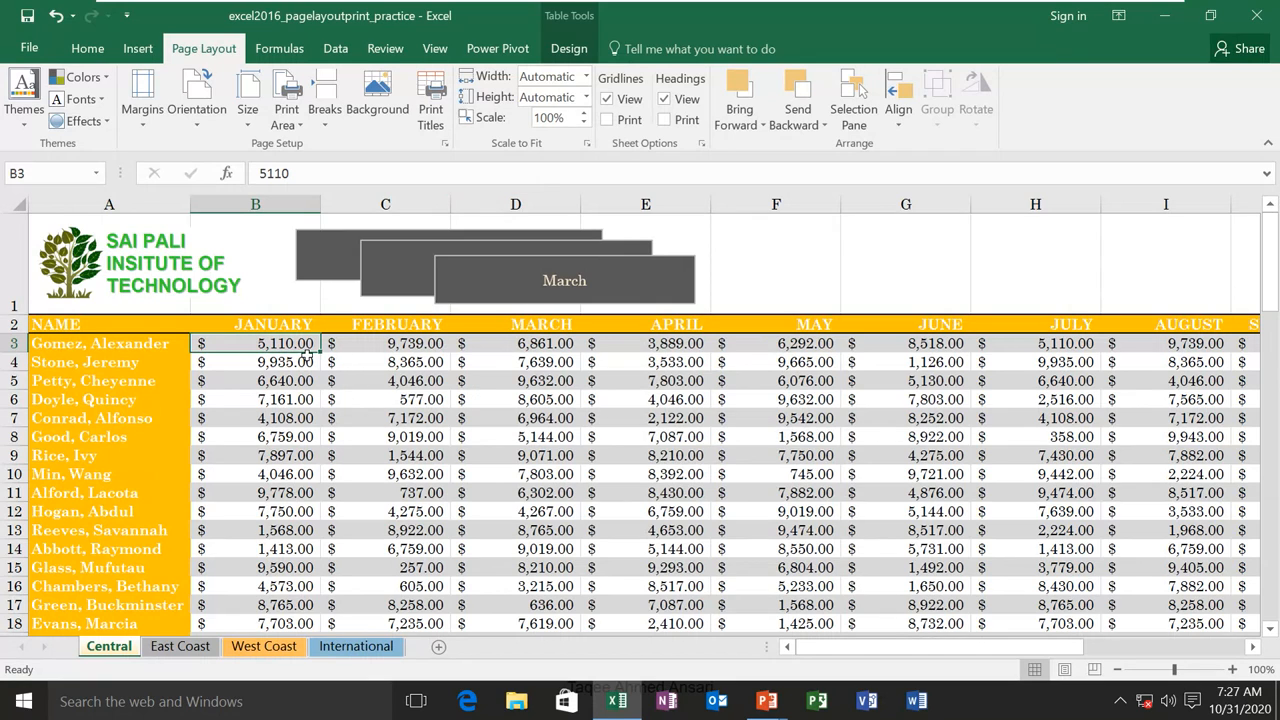
Set the print width of the Central sheet to 1 page and view it in the print preview
{"action": "left_click", "coordinate": [587, 78]}
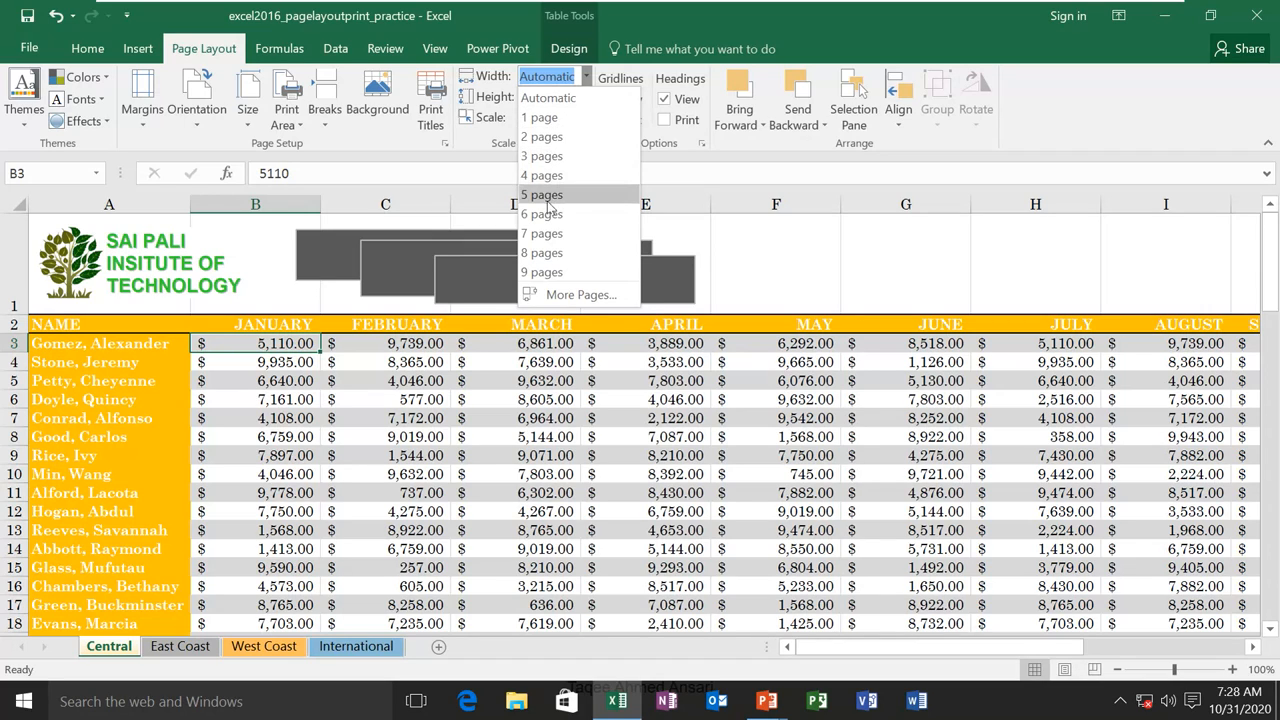
{"action": "left_click", "coordinate": [558, 120]}
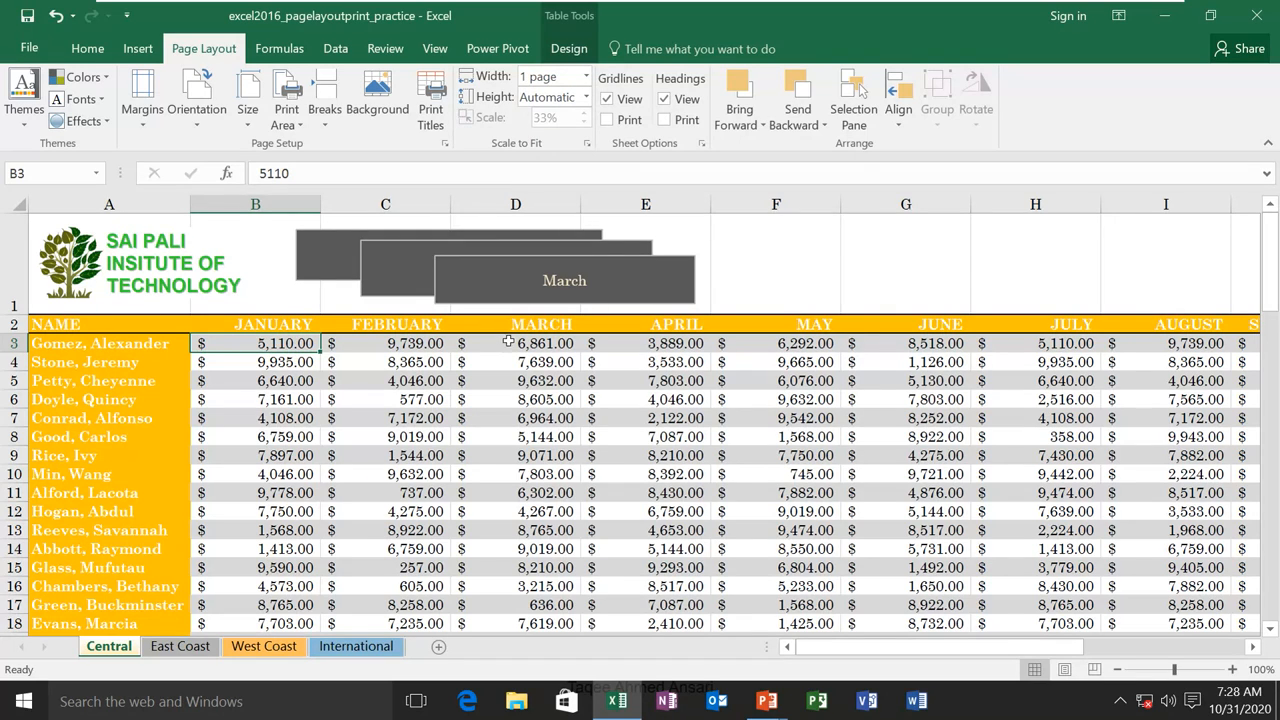
{"action": "left_click", "coordinate": [29, 48]}
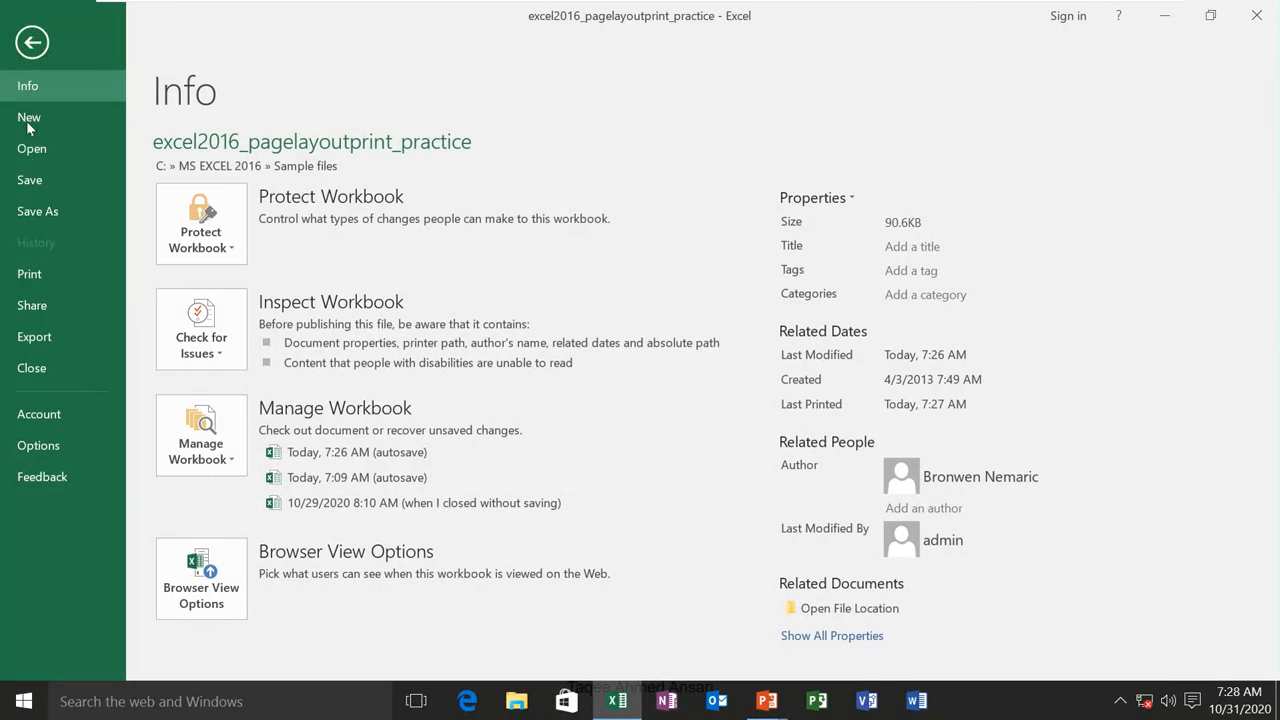
{"action": "left_click", "coordinate": [29, 276]}
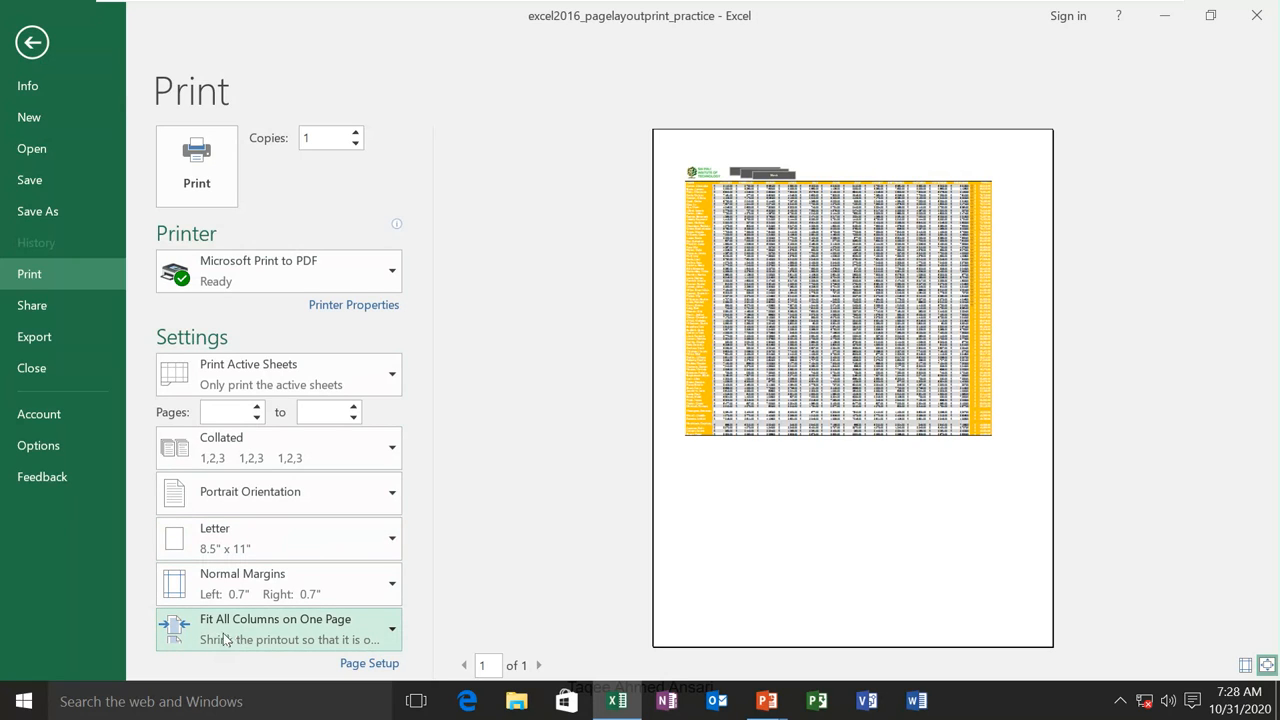
Switch the print scaling to No Scaling, and change it to Fit Sheet on One Page for comparison
{"action": "left_click", "coordinate": [380, 645]}
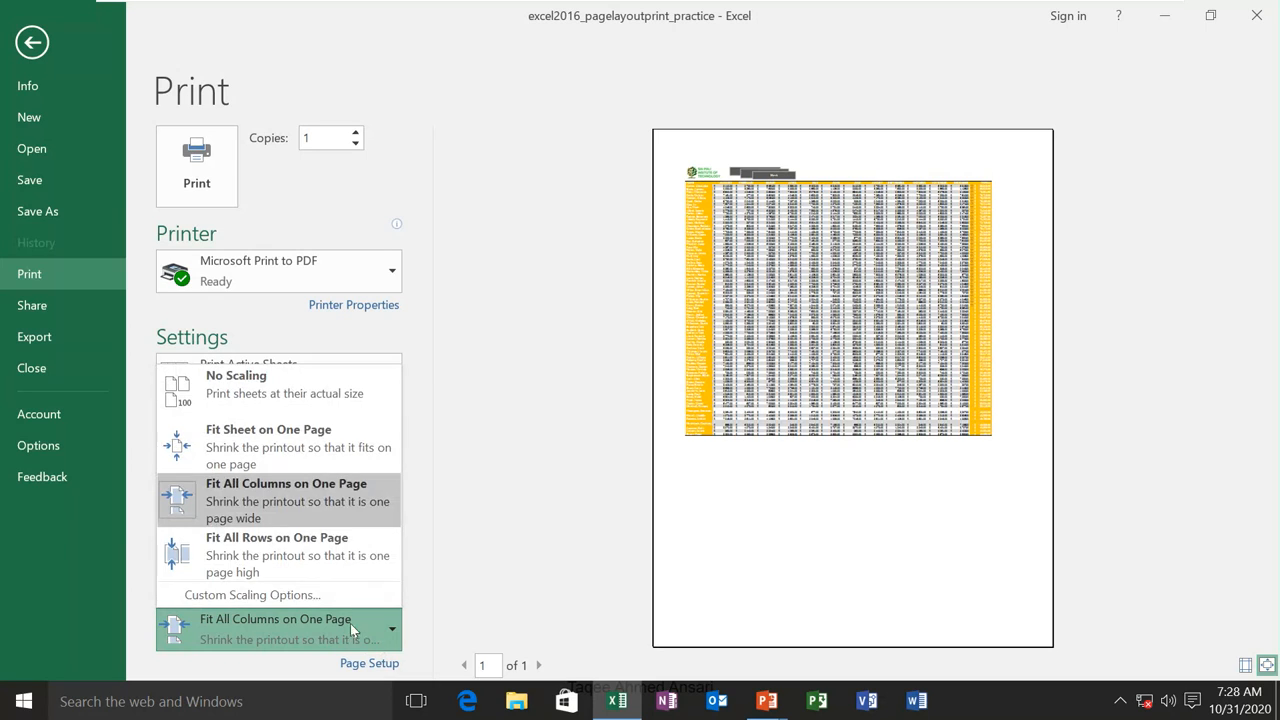
{"action": "left_click", "coordinate": [281, 388]}
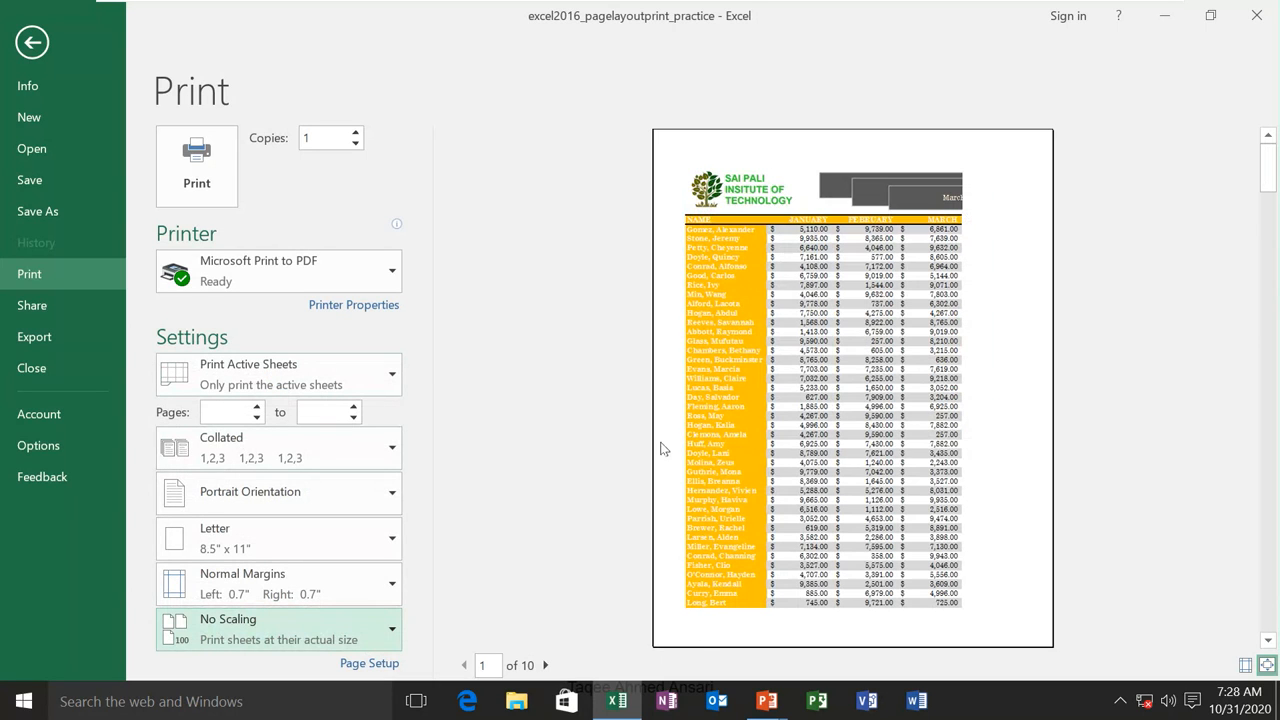
{"action": "left_click", "coordinate": [395, 634]}
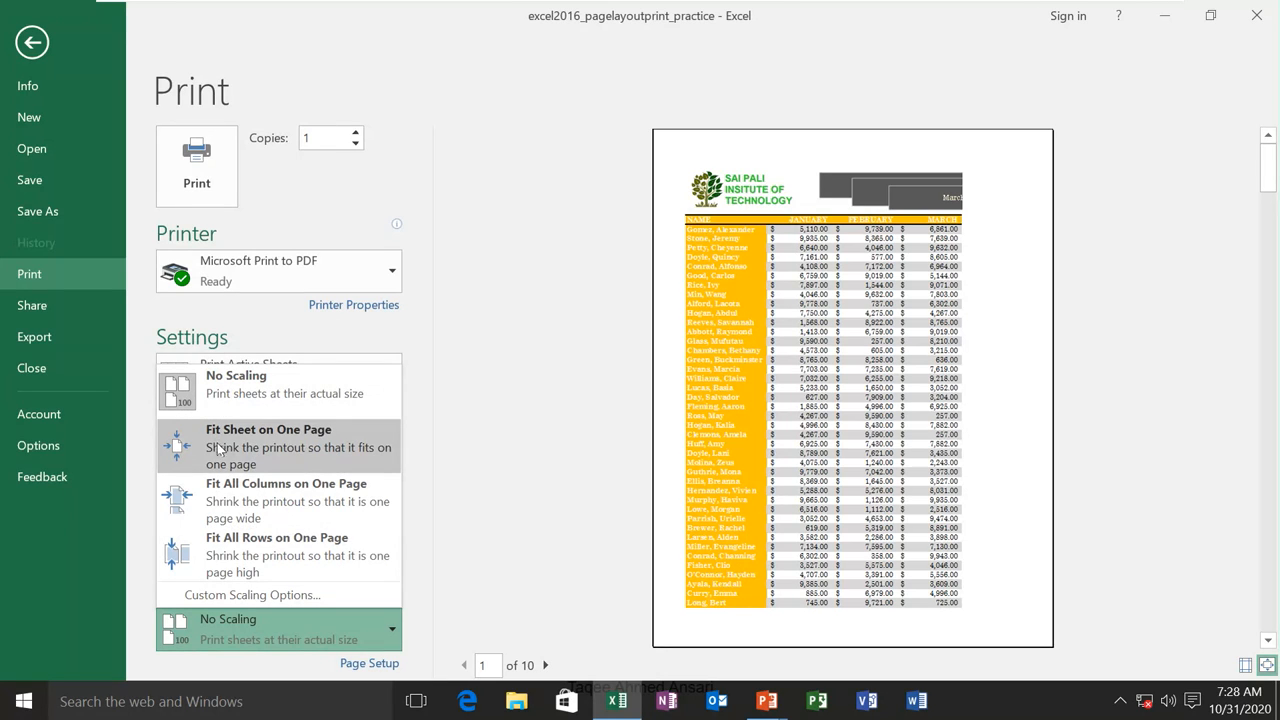
{"action": "left_click", "coordinate": [291, 452]}
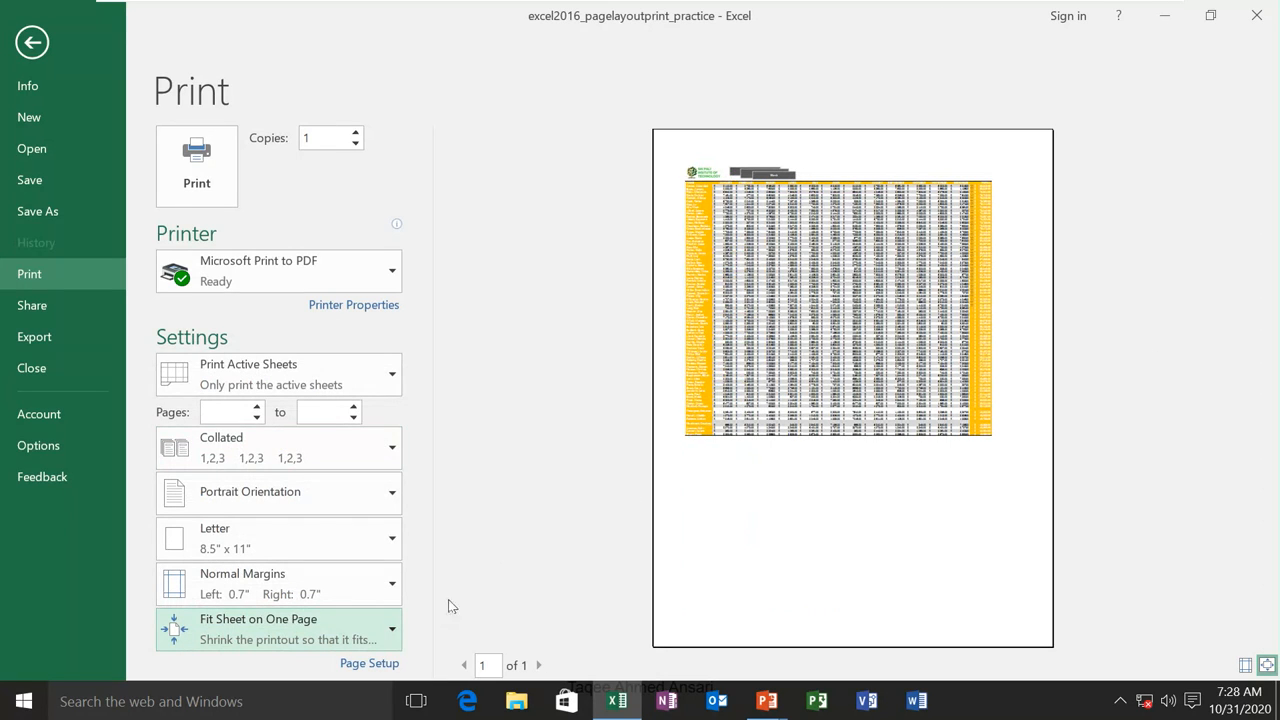
Try the Fit All Columns on One Page and Fit All Rows on One Page scaling options, and preview both pages of the latter
{"action": "left_click", "coordinate": [390, 636]}
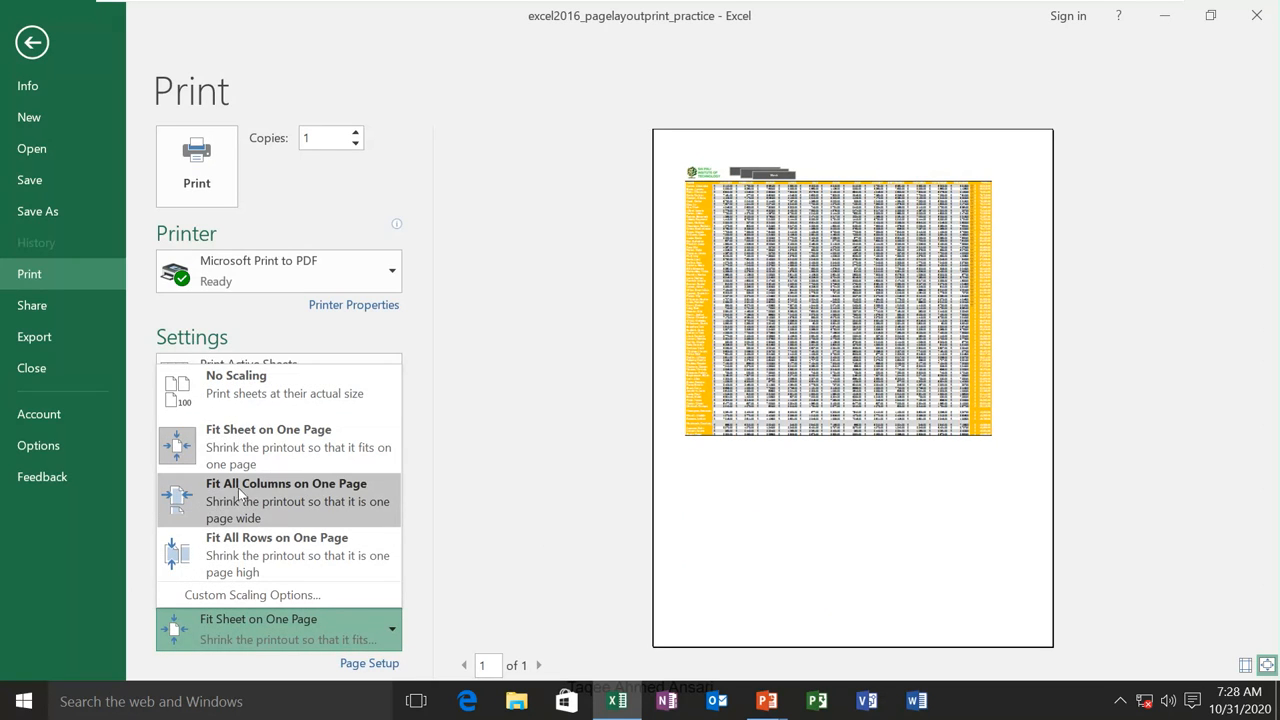
{"action": "left_click", "coordinate": [327, 508]}
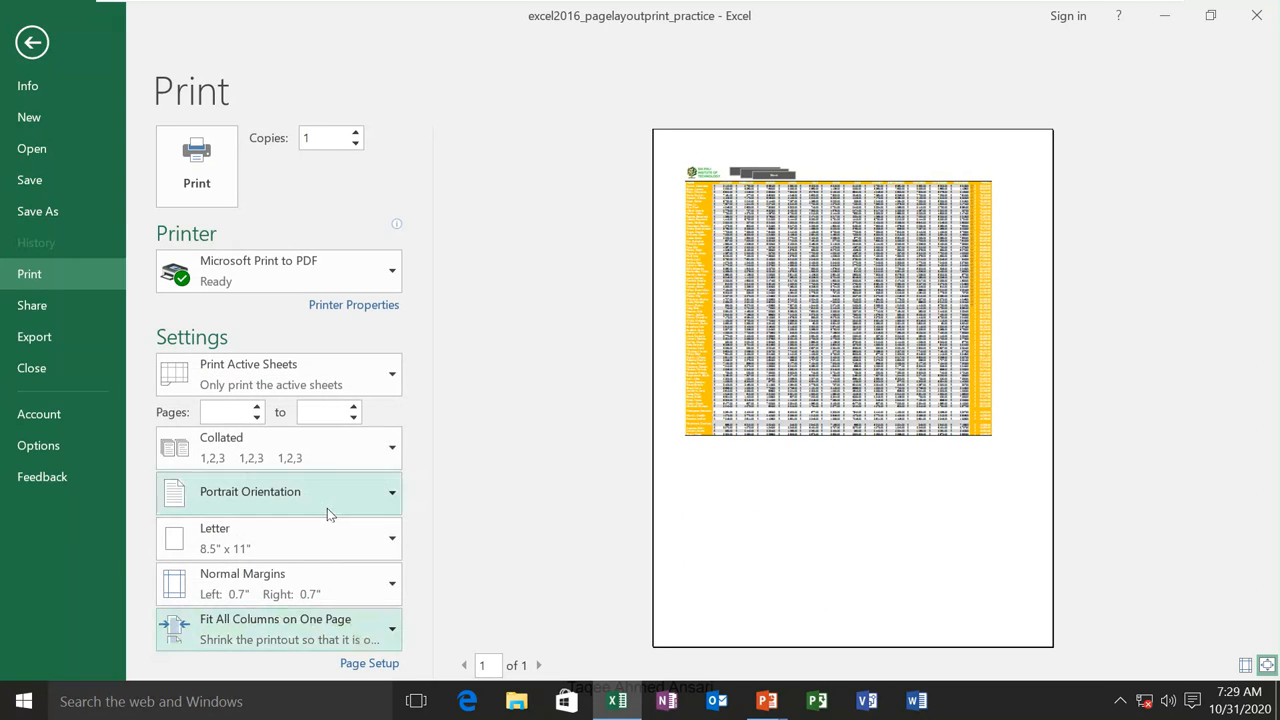
{"action": "left_click", "coordinate": [380, 640]}
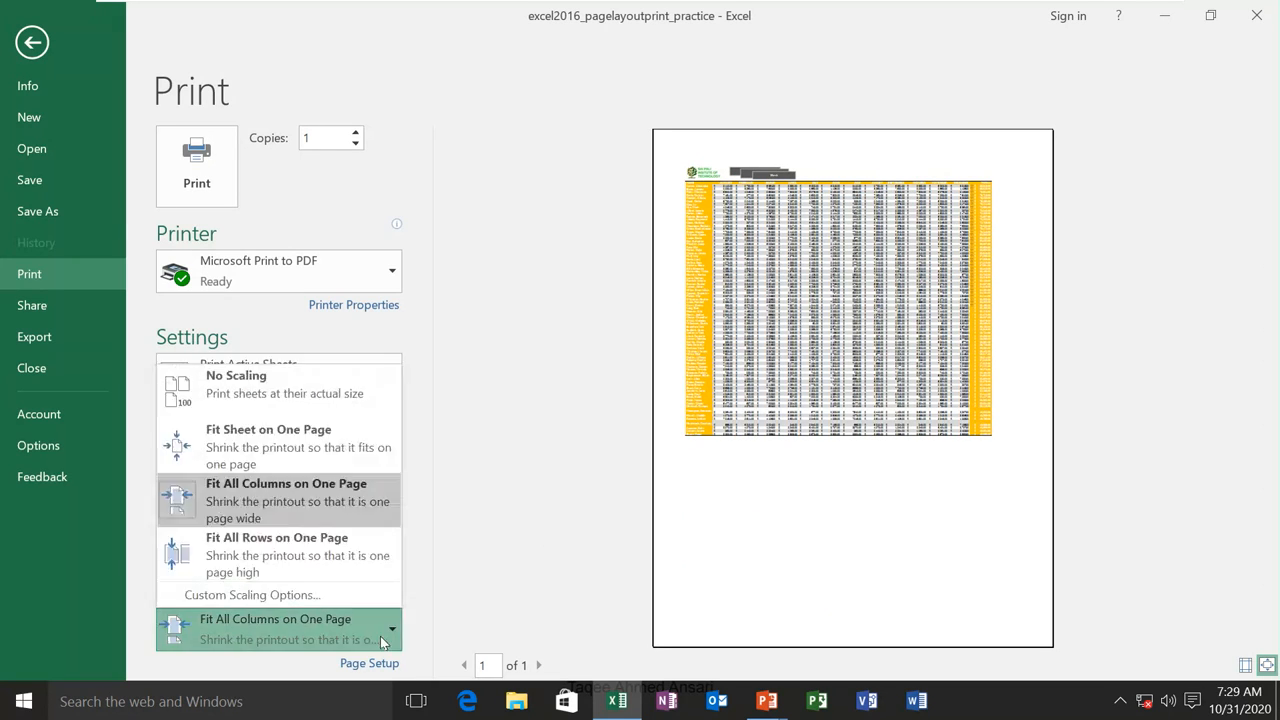
{"action": "left_click", "coordinate": [274, 565]}
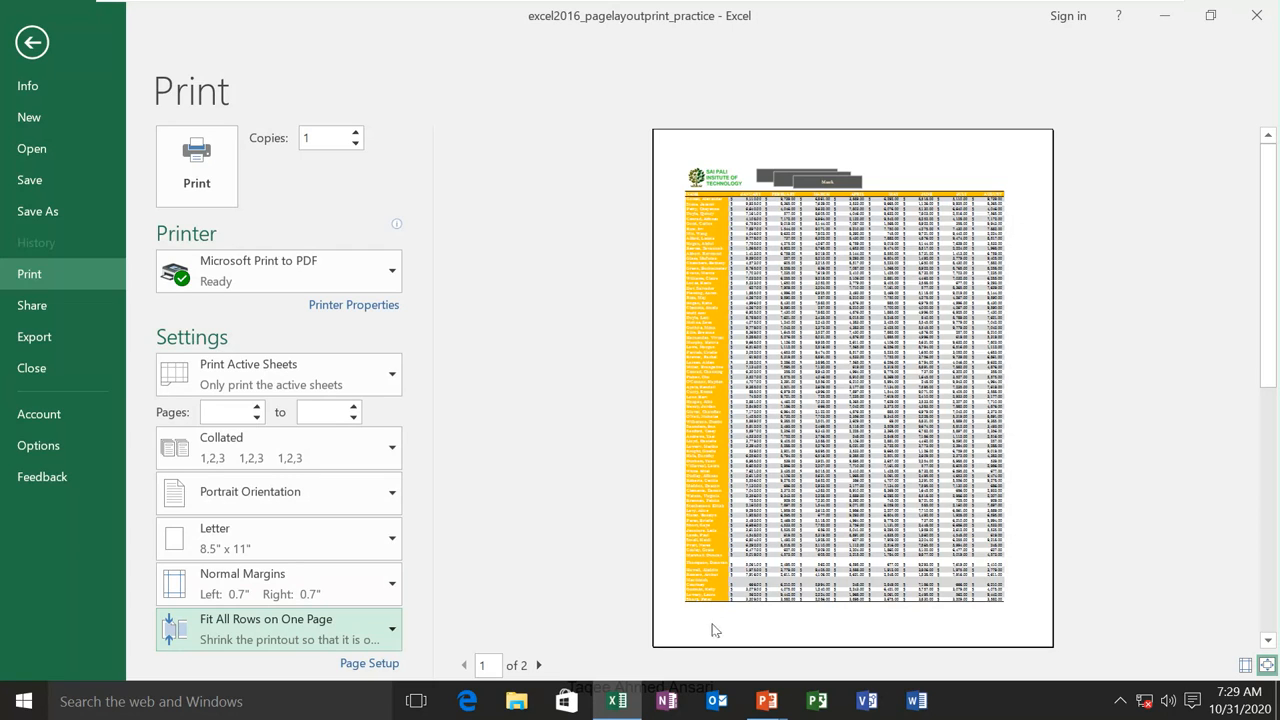
{"action": "left_click", "coordinate": [541, 665]}
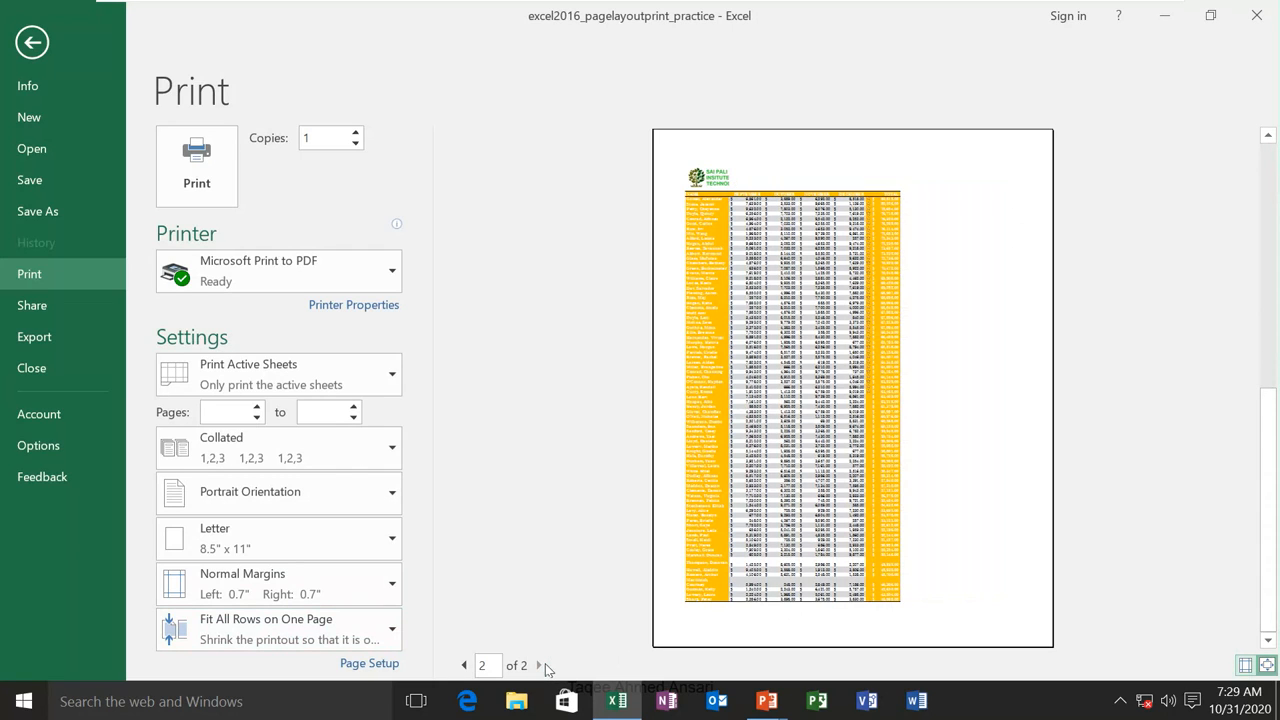
{"action": "left_click", "coordinate": [463, 665]}
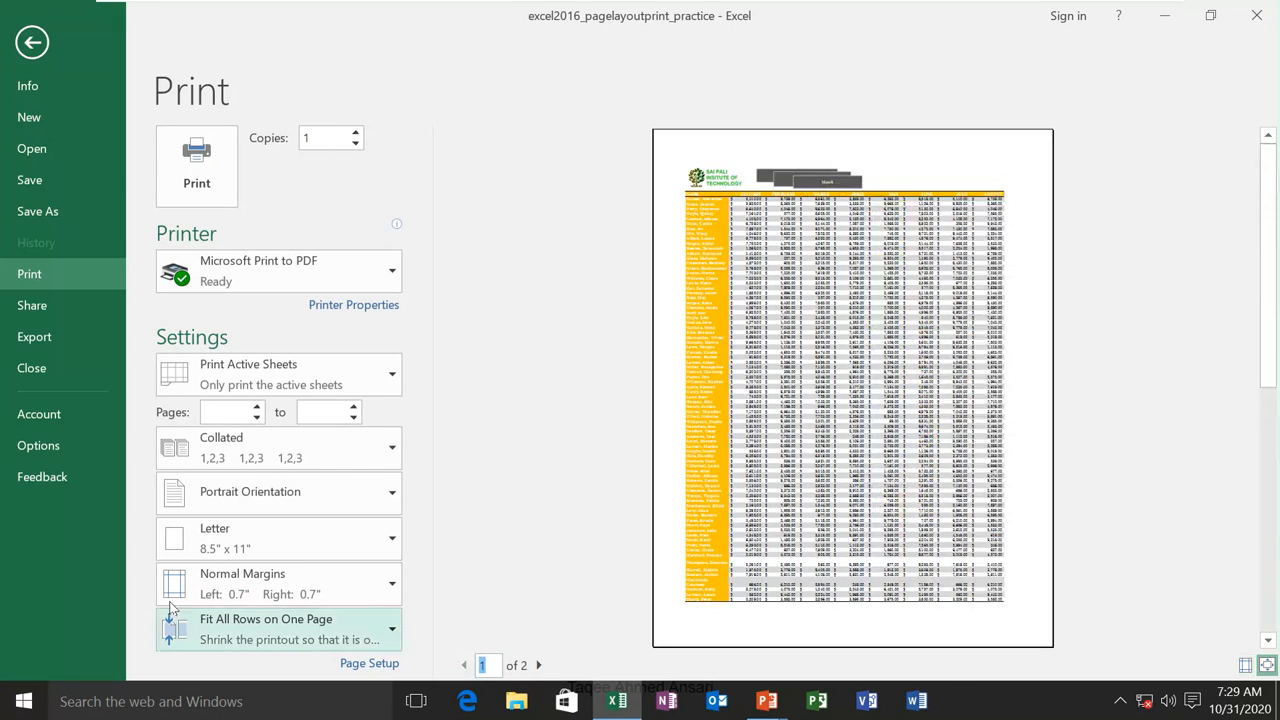
{"action": "left_click", "coordinate": [217, 628]}
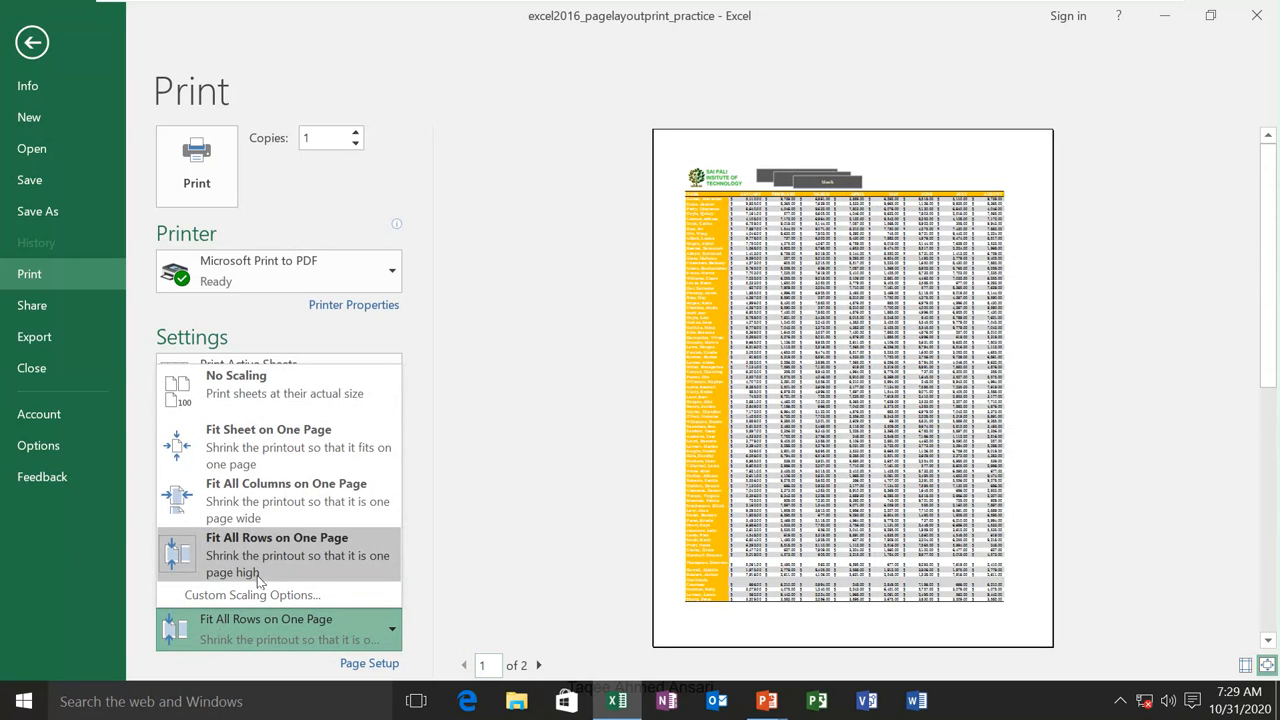
{"action": "left_click", "coordinate": [31, 44]}
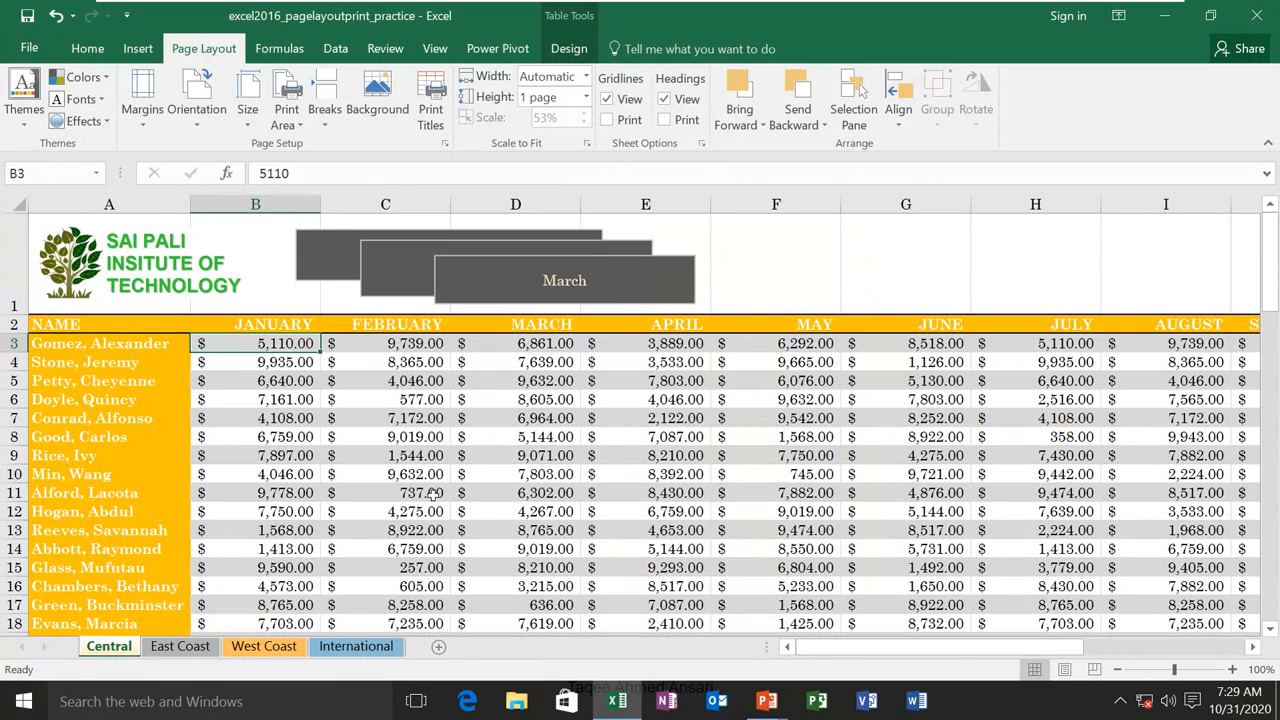
Set the print height of the Central sheet to Automatic, leaving the width on Automatic
{"action": "left_click", "coordinate": [587, 97]}
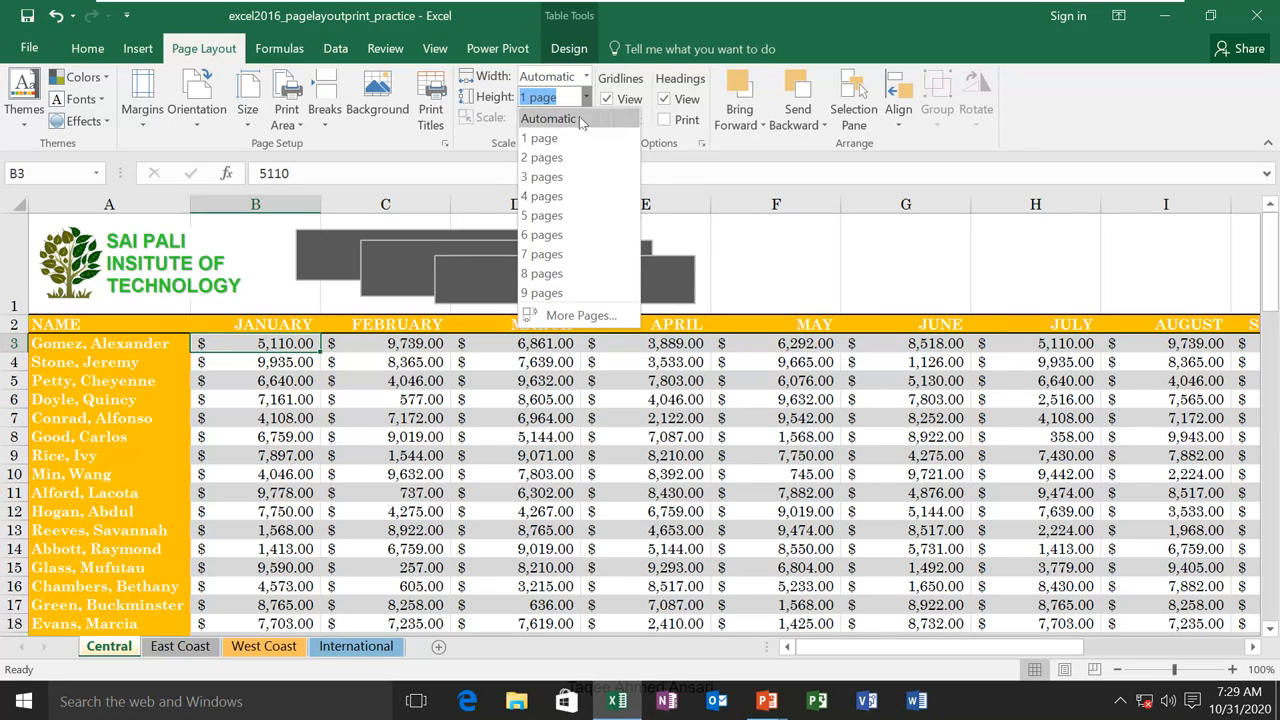
{"action": "left_click", "coordinate": [586, 100]}
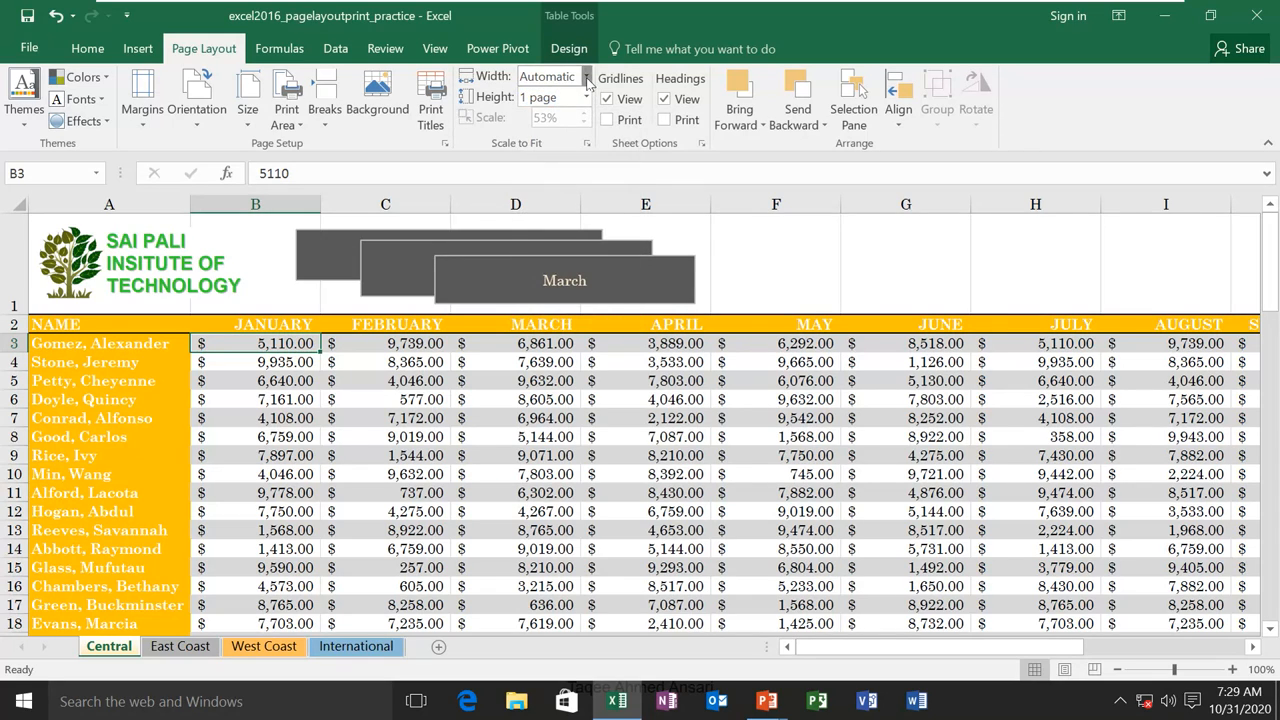
{"action": "left_click", "coordinate": [587, 77]}
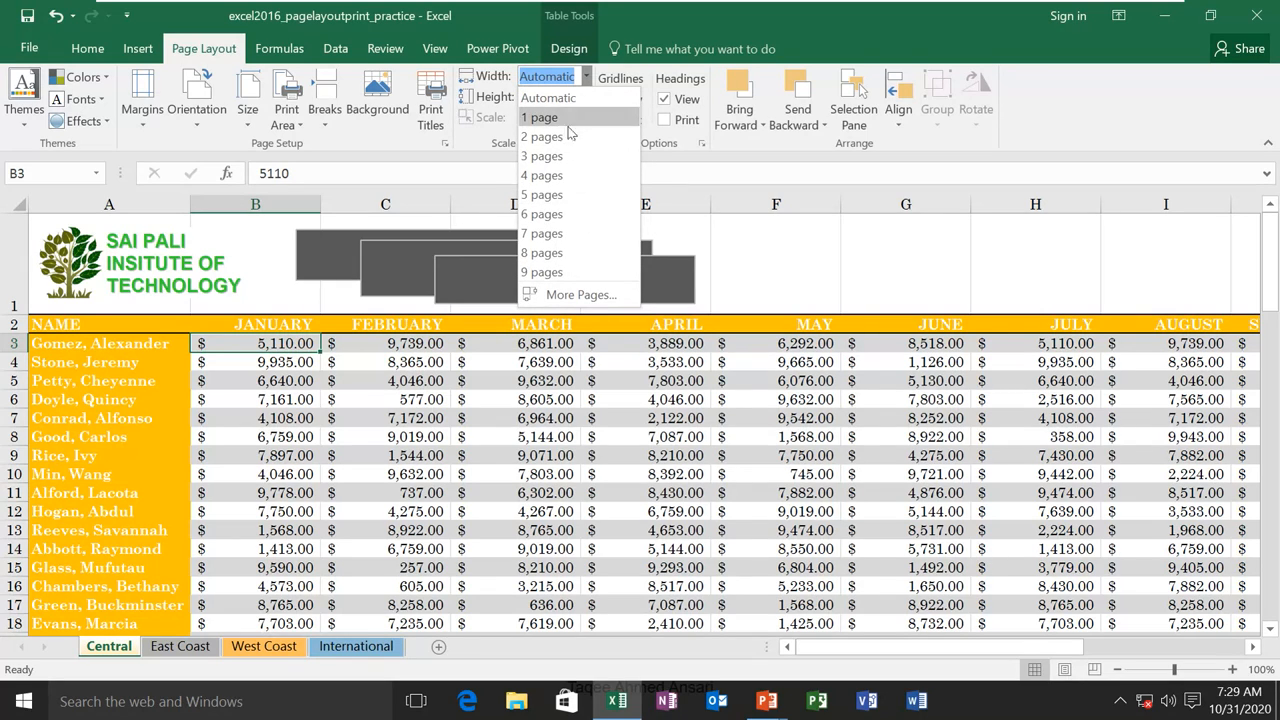
{"action": "left_click", "coordinate": [716, 150]}
{"action": "left_click", "coordinate": [586, 97]}
{"action": "left_click", "coordinate": [586, 118]}
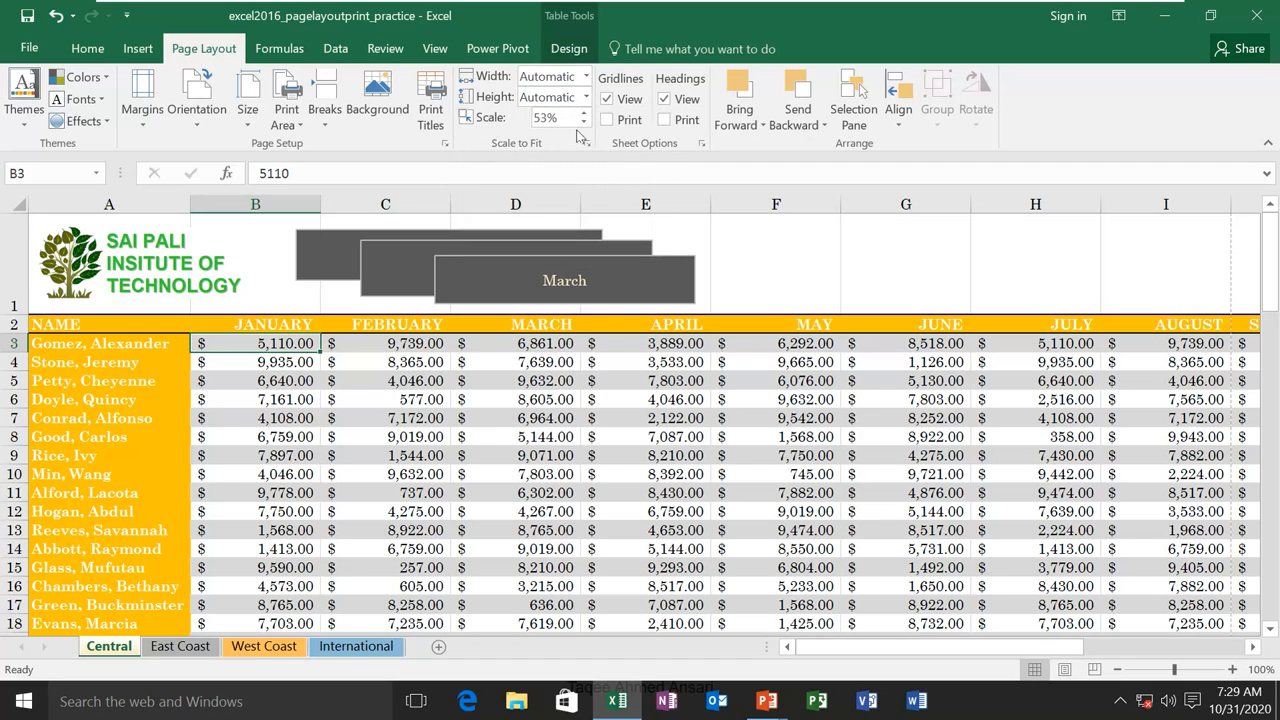
Raise the print scale of the Central sheet in small increments to a little over 100%
{"action": "left_click", "coordinate": [584, 114]}
{"action": "left_click", "coordinate": [584, 114]}
{"action": "left_click", "coordinate": [584, 113]}
{"action": "left_click", "coordinate": [584, 113]}
{"action": "left_click", "coordinate": [584, 113]}
{"action": "left_click", "coordinate": [584, 113]}
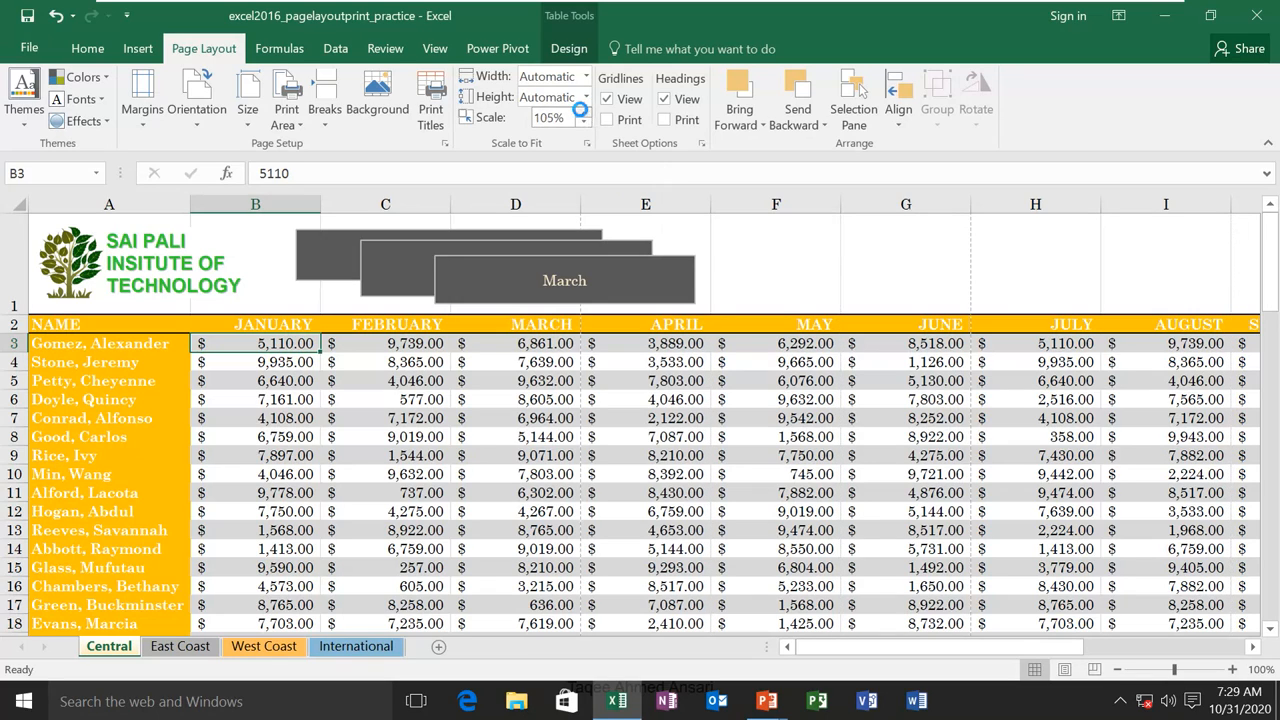
{"action": "left_click", "coordinate": [584, 113]}
{"action": "left_click", "coordinate": [584, 113]}
Set the print scale of the Central sheet to 150% and check the enlarged pages in the print preview
{"action": "left_click", "coordinate": [564, 116]}
{"action": "type", "text": "150"}
{"action": "key", "text": "Return"}
{"action": "left_click", "coordinate": [24, 48]}
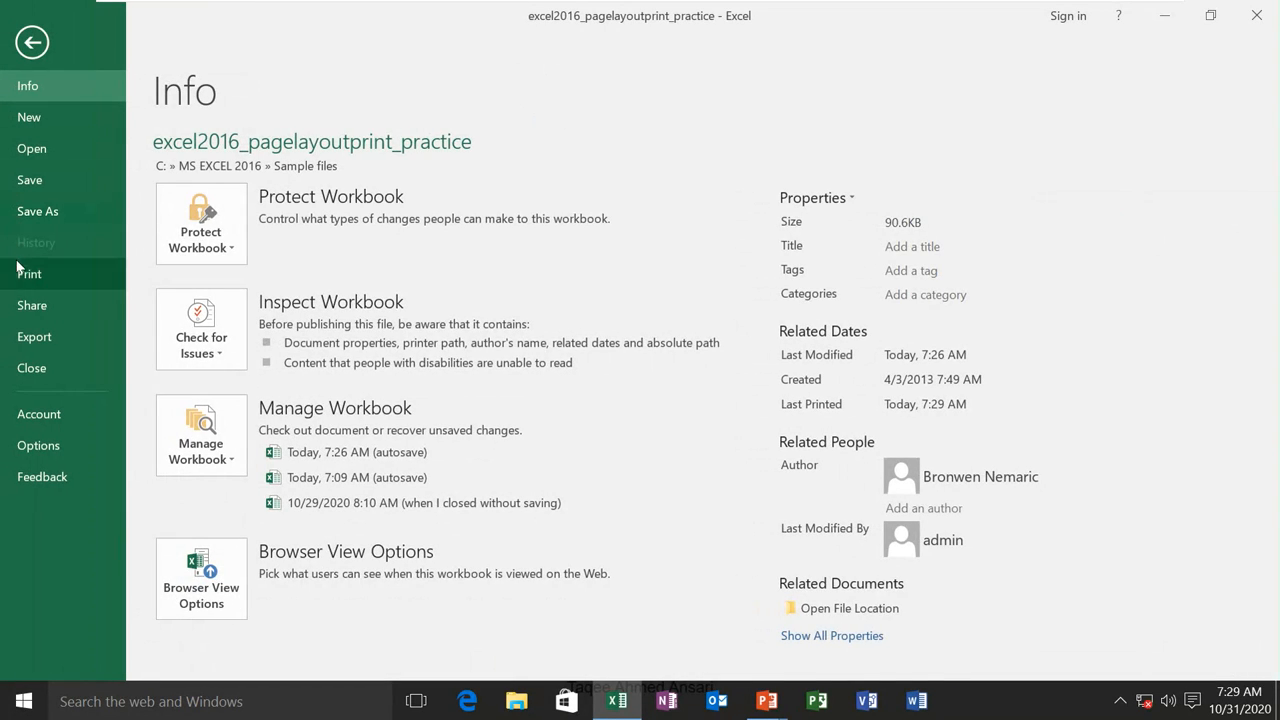
{"action": "left_click", "coordinate": [29, 276]}
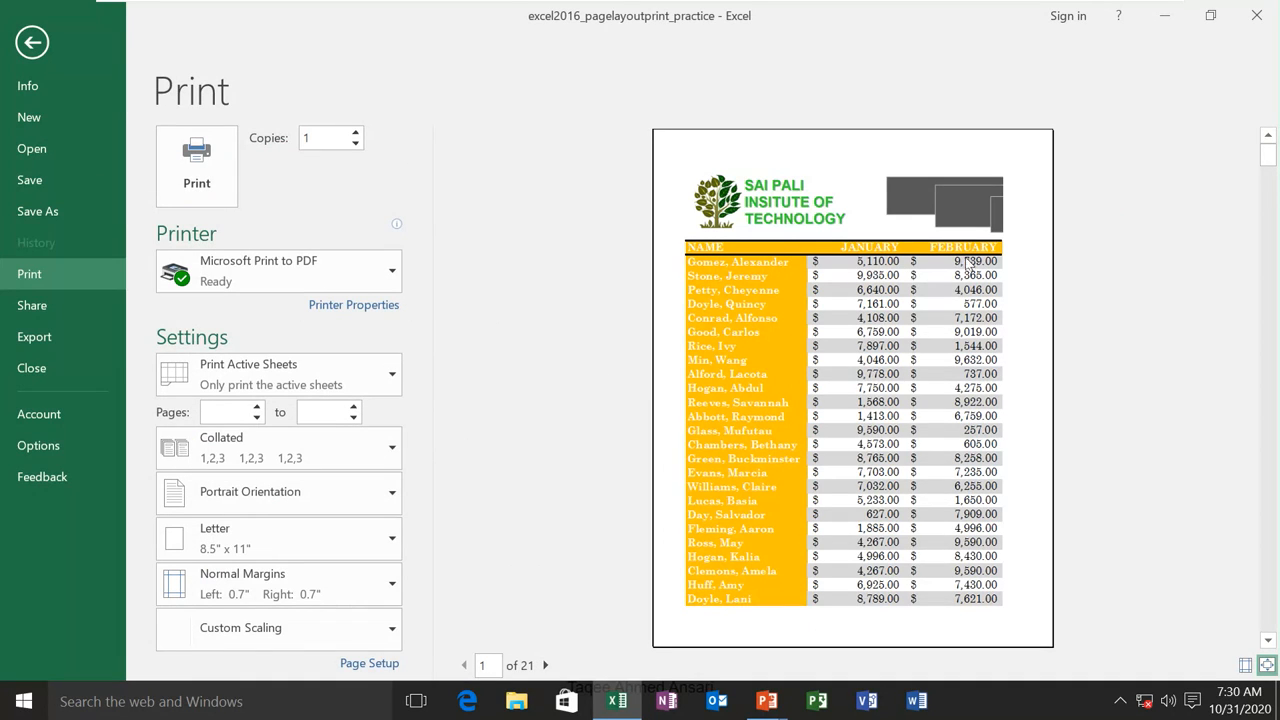
{"action": "left_click", "coordinate": [32, 42]}
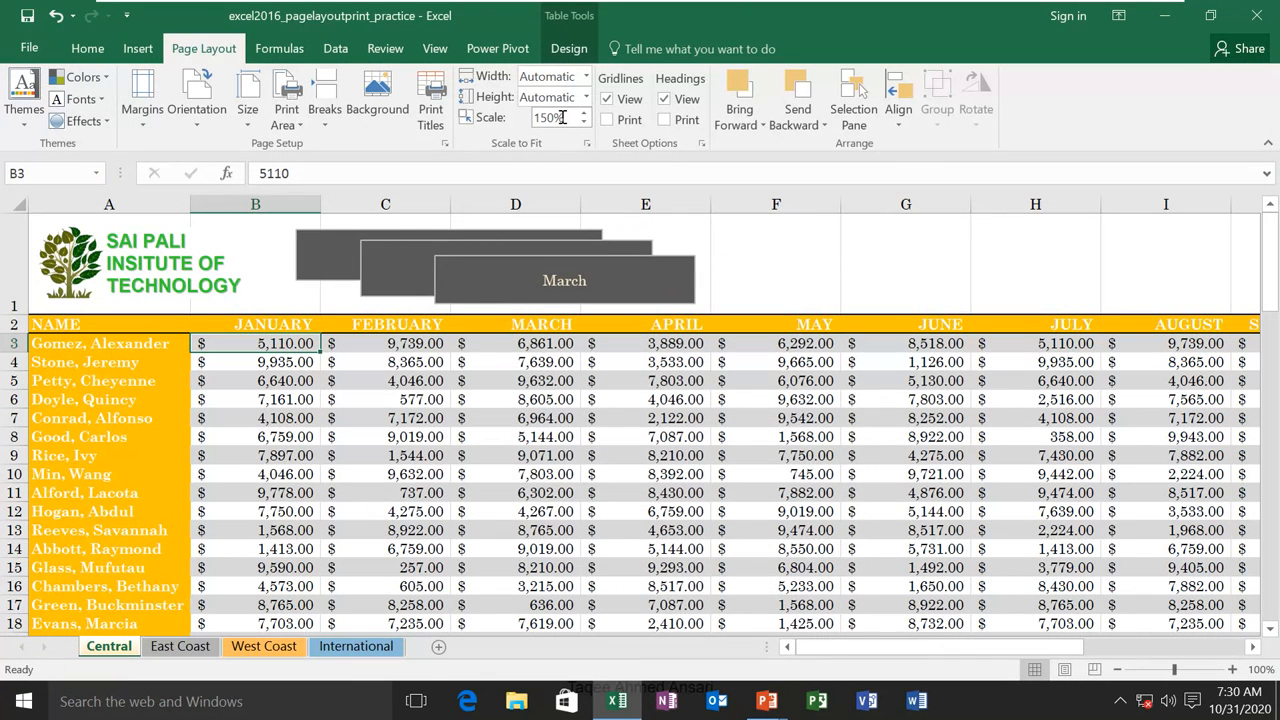
Set the print scale of the Central sheet to 200% and check the enlarged pages in the print preview
{"action": "double_click", "coordinate": [562, 117]}
{"action": "type", "text": "200"}
{"action": "key", "text": "Return"}
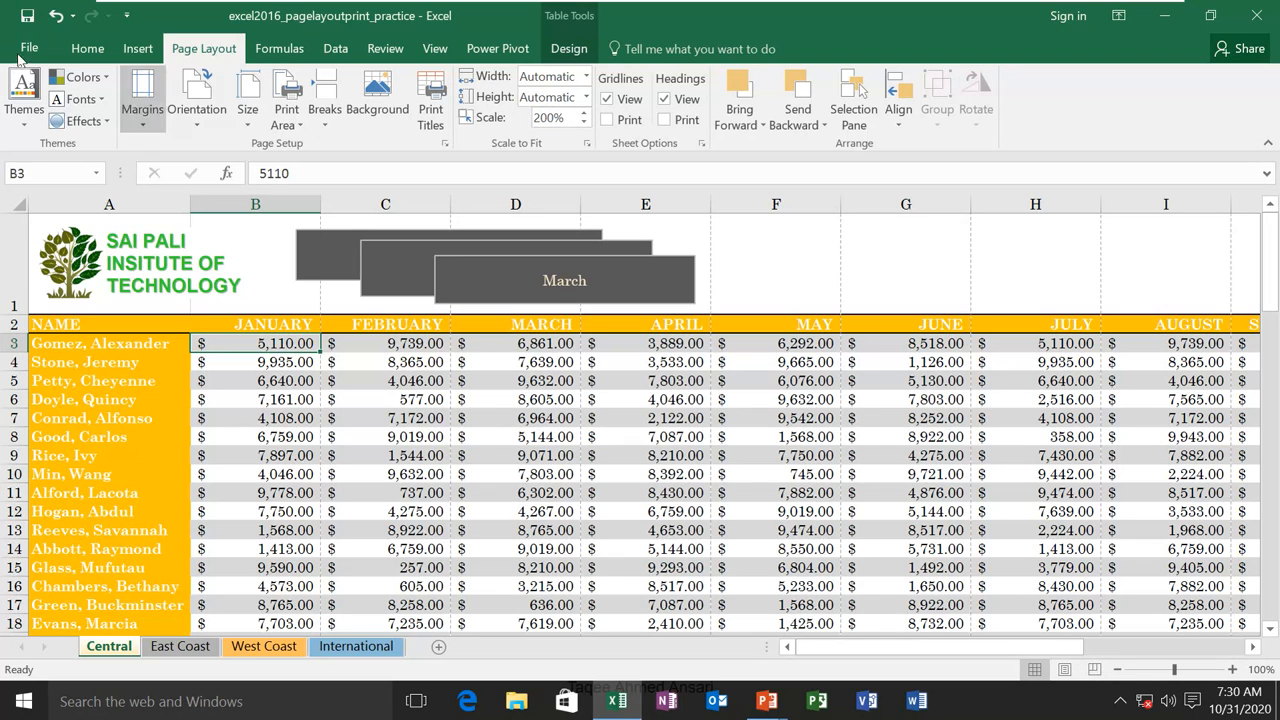
{"action": "left_click", "coordinate": [24, 50]}
{"action": "left_click", "coordinate": [26, 276]}
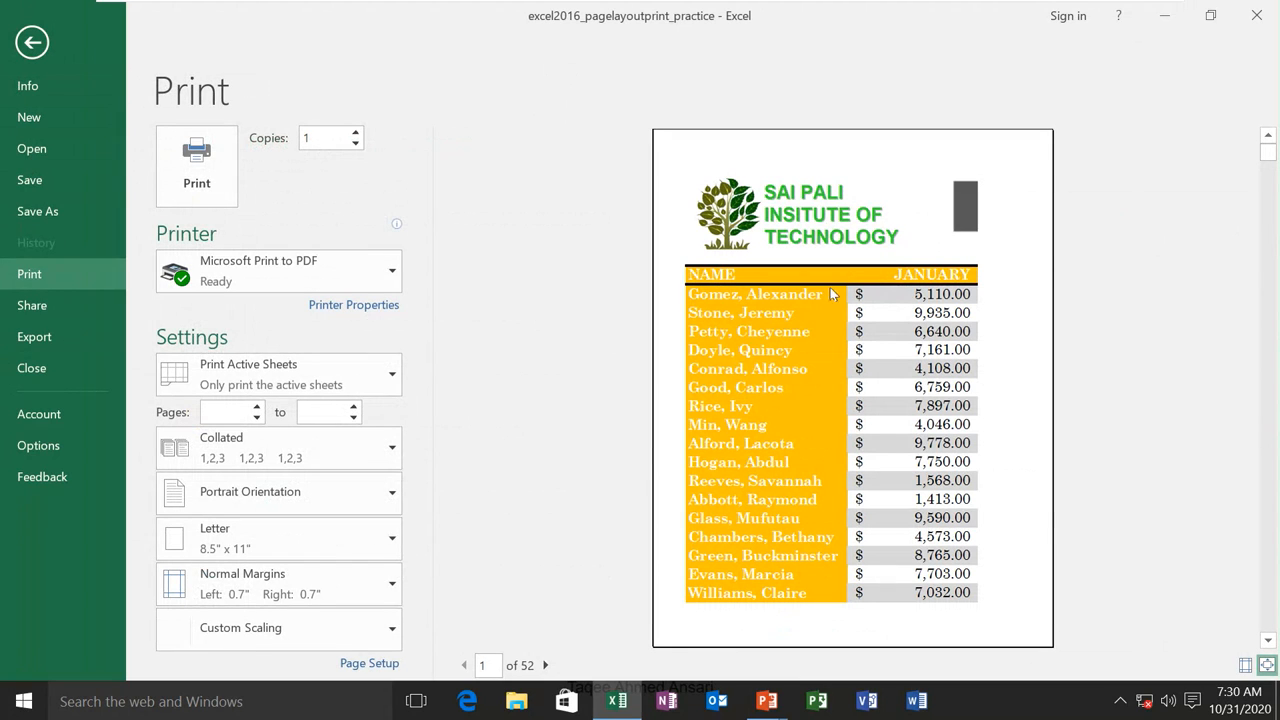
{"action": "left_click", "coordinate": [31, 45]}
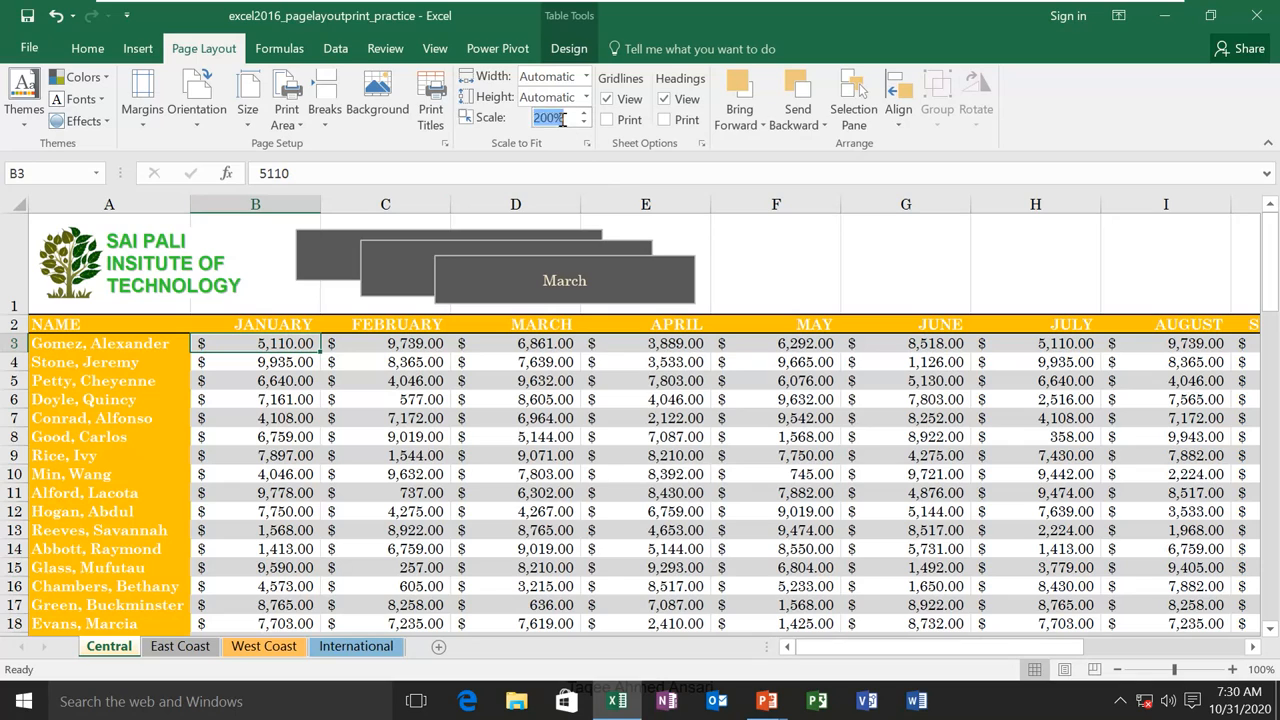
Set the print scale of the Central sheet to 100% and check the pages in the print preview
{"action": "key", "text": "BackSpace"}
{"action": "key", "text": "BackSpace"}
{"action": "key", "text": "BackSpace"}
{"action": "key", "text": "BackSpace"}
{"action": "type", "text": "100"}
{"action": "key", "text": "Return"}
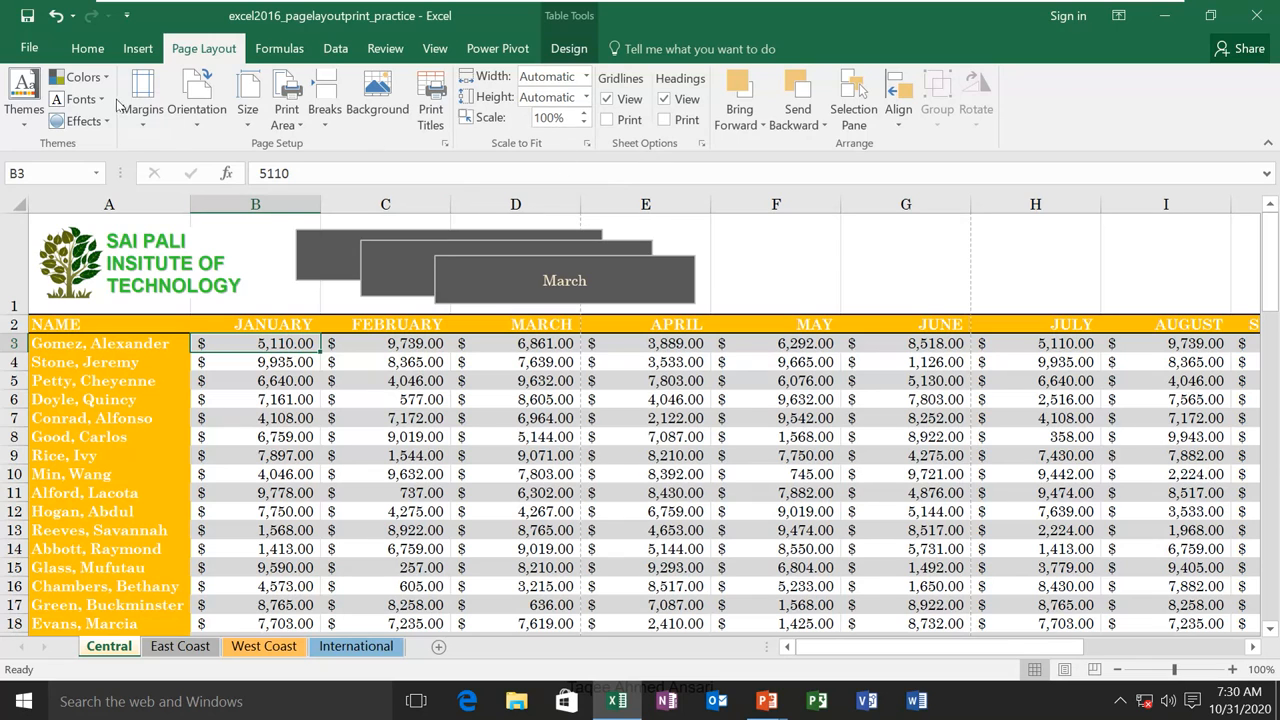
{"action": "left_click", "coordinate": [29, 48]}
{"action": "left_click", "coordinate": [29, 275]}
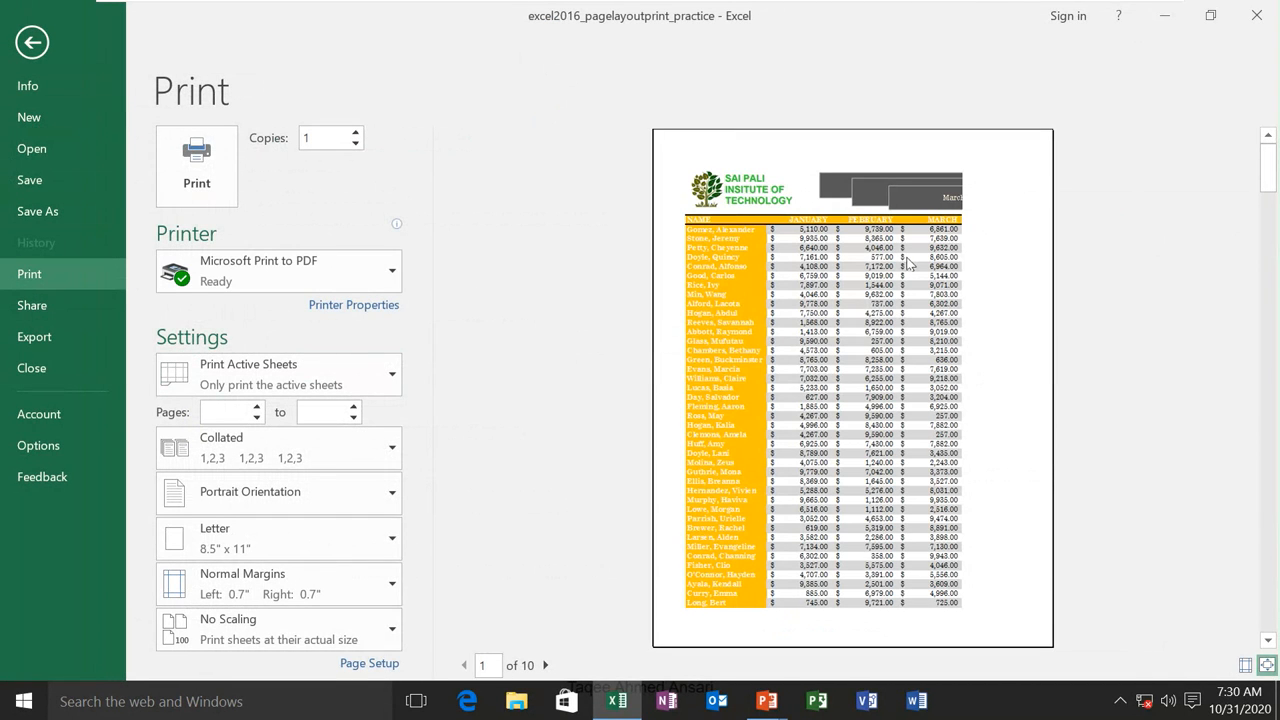
{"action": "left_click", "coordinate": [32, 42]}
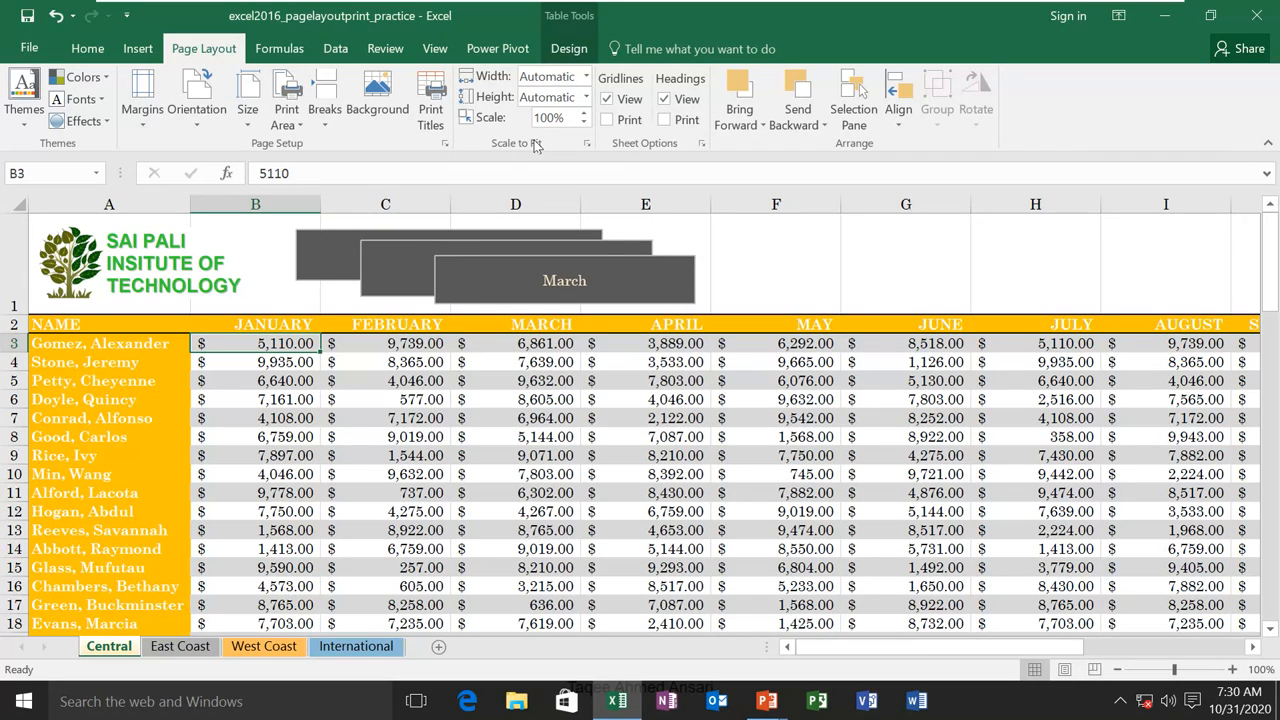
{"action": "key", "text": "alt+Tab"}
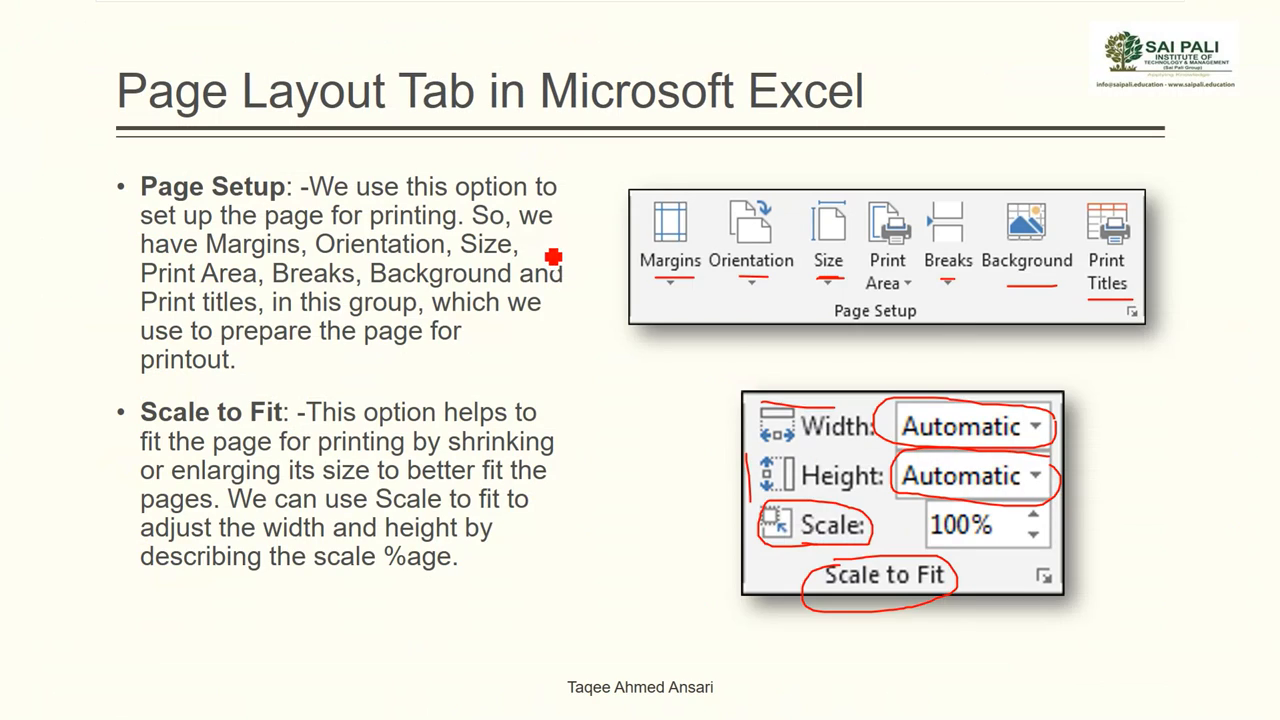
{"action": "key", "text": "Right"}
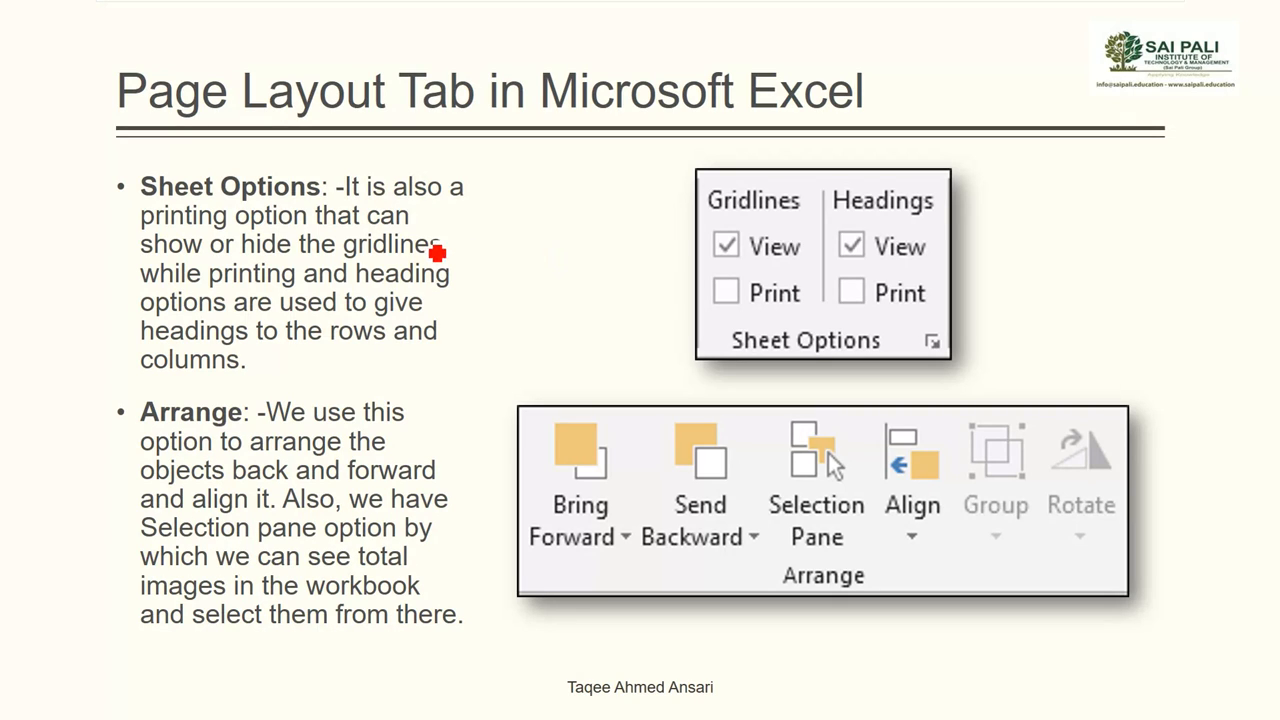
{"action": "left_click_drag", "start_coordinate": [720, 263], "coordinate": [890, 266]}
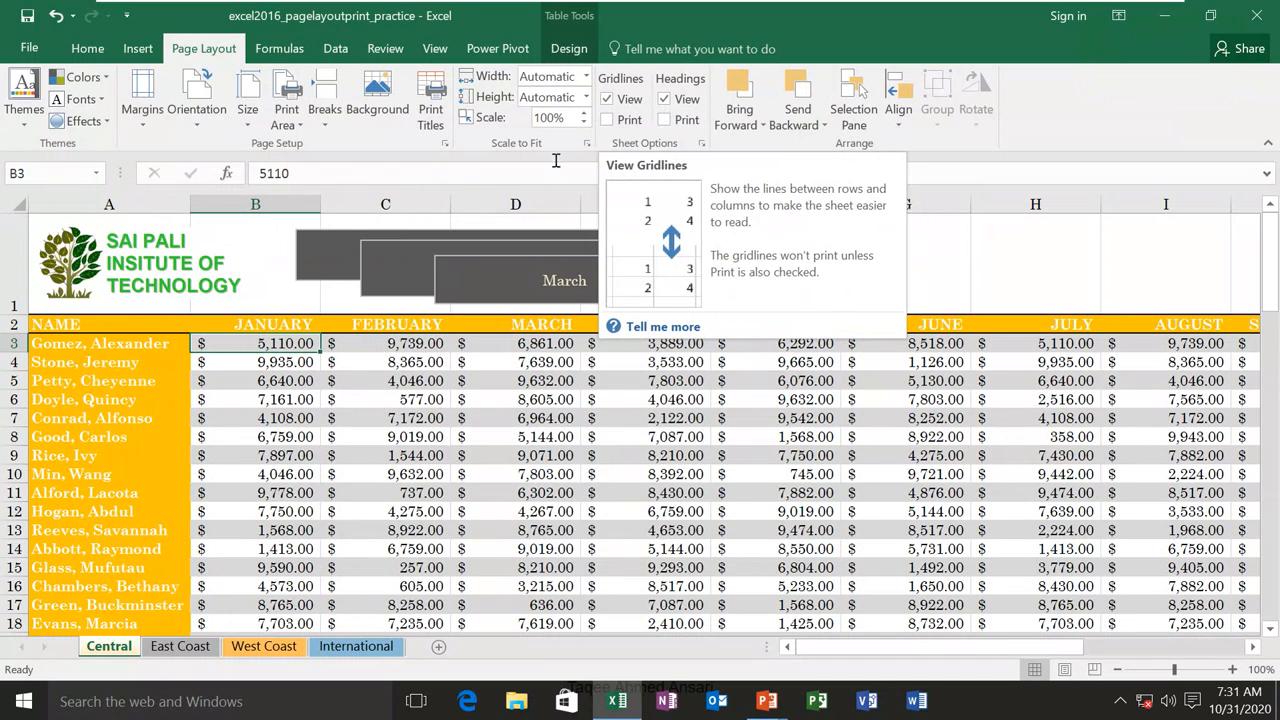
Hide the on-screen gridlines of the Central sheet and show them again, and check the gridlines in the print preview
{"action": "left_click", "coordinate": [607, 100]}
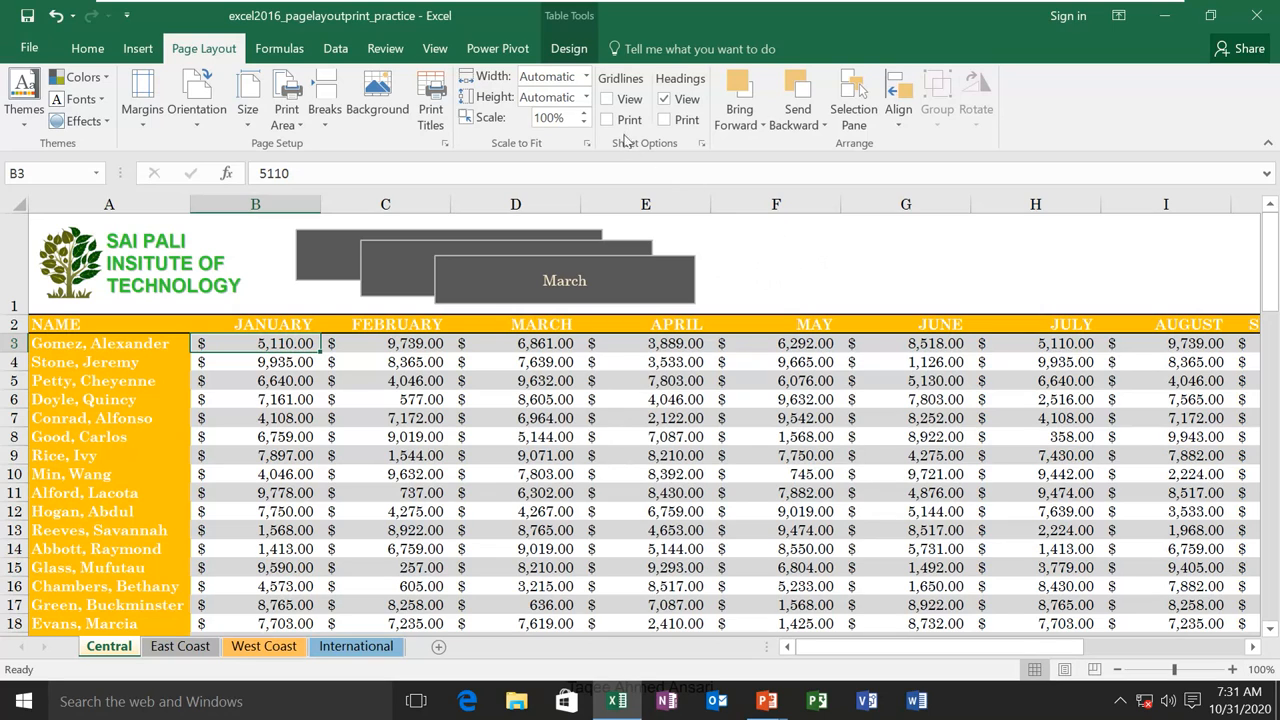
{"action": "left_click", "coordinate": [606, 99]}
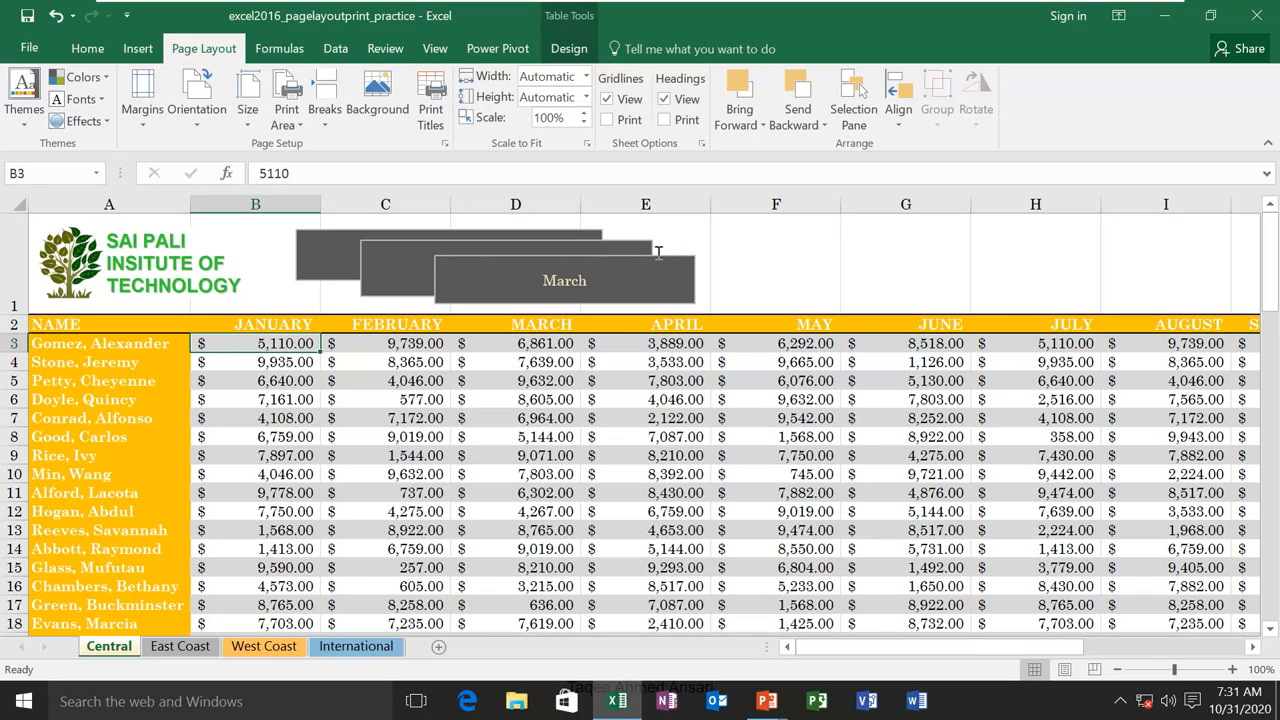
{"action": "left_click", "coordinate": [22, 52]}
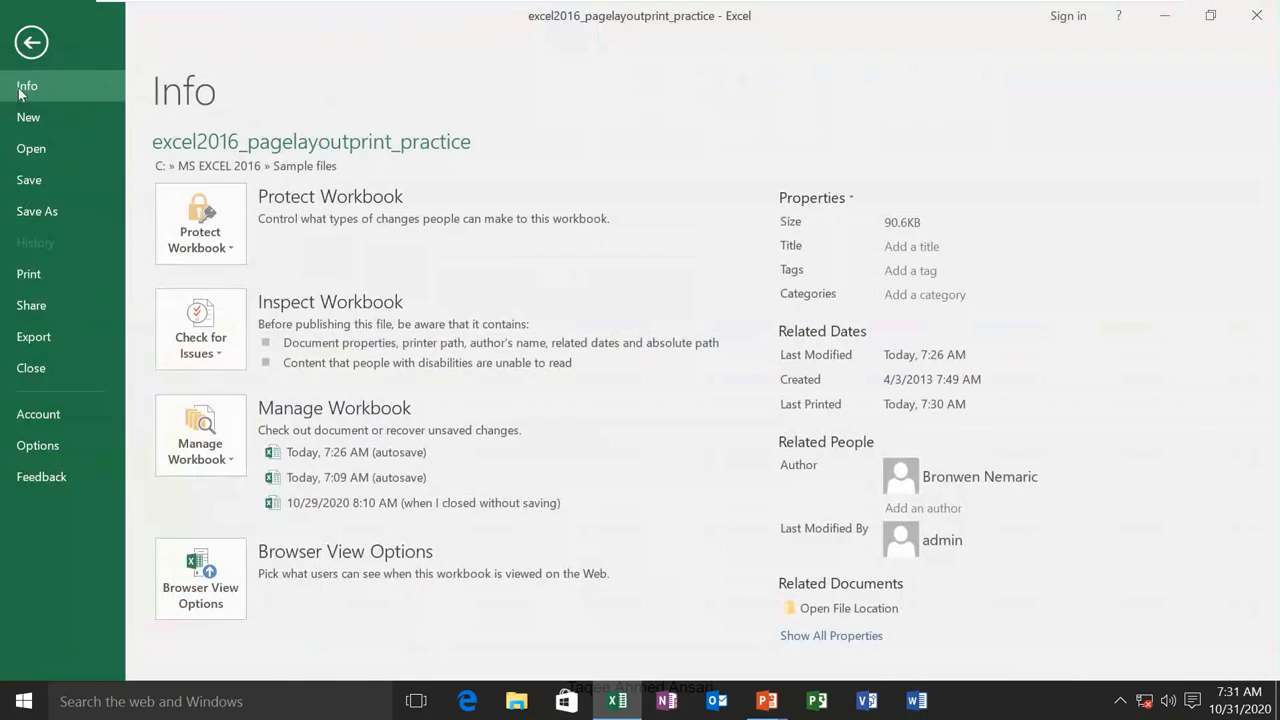
{"action": "left_click", "coordinate": [40, 275]}
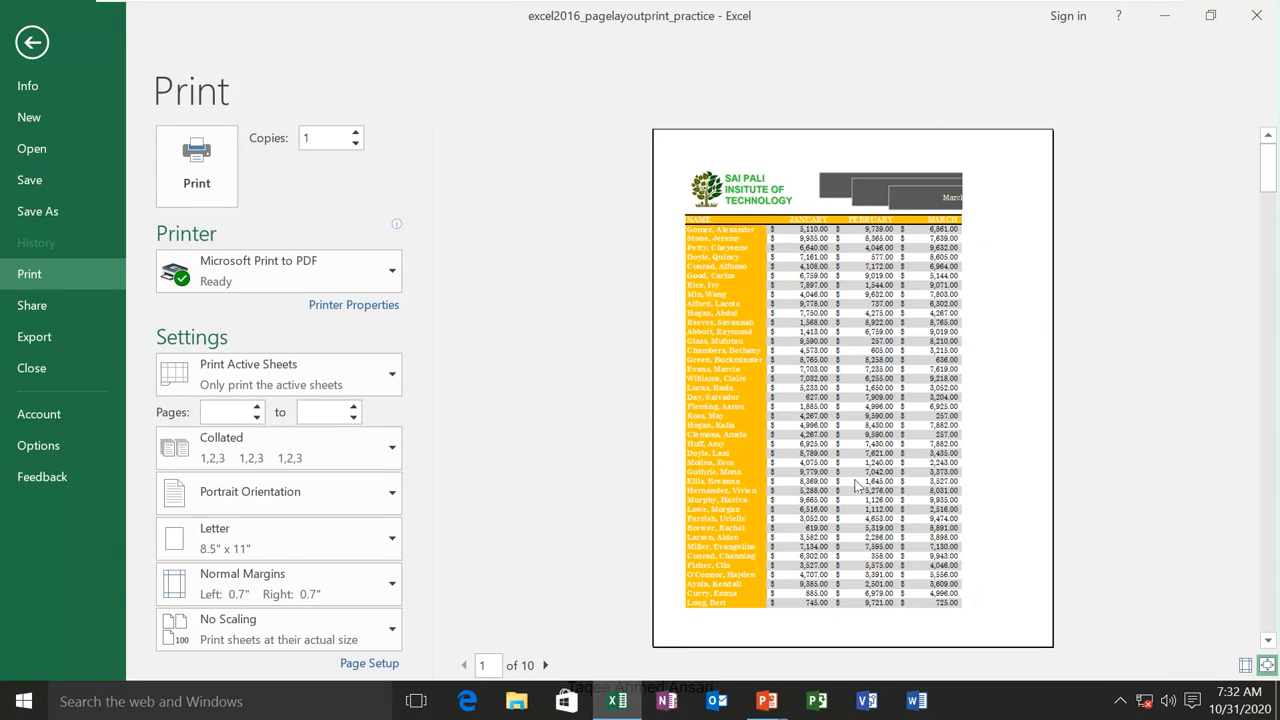
{"action": "left_click", "coordinate": [32, 42]}
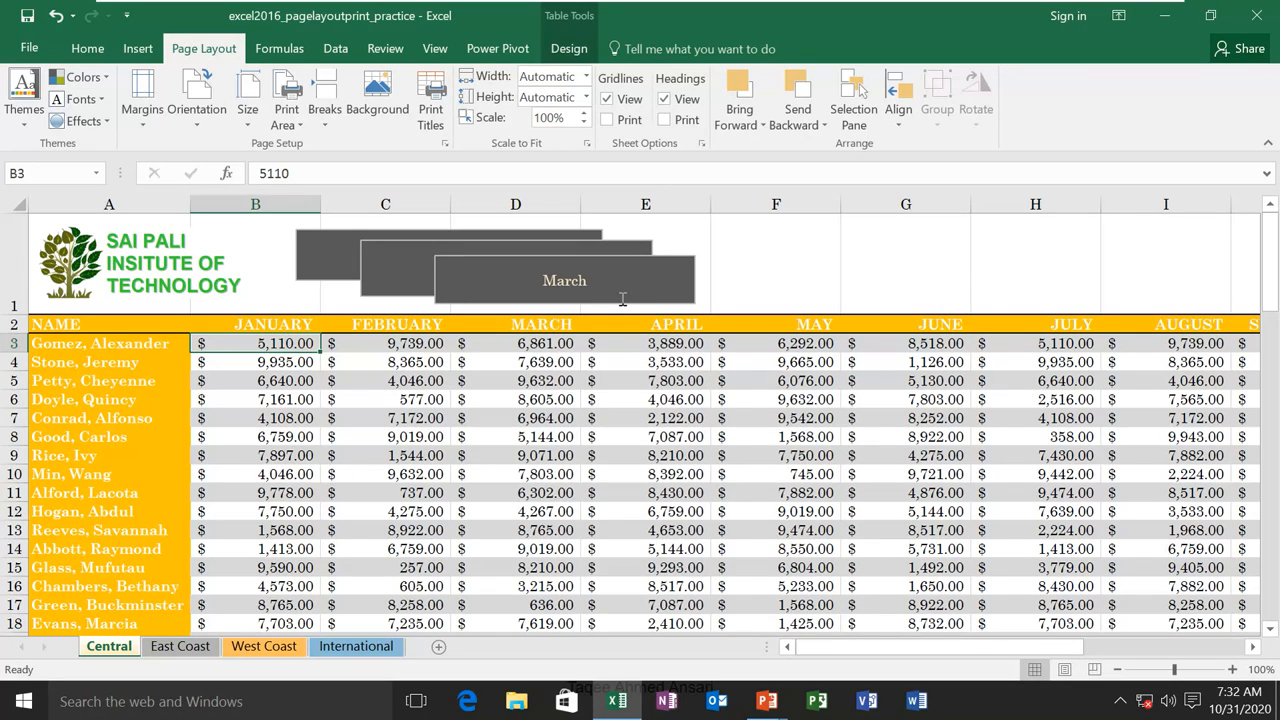
Try gridline printing for the Central sheet in the print preview, and switch gridline printing off again
{"action": "left_click", "coordinate": [607, 119]}
{"action": "left_click", "coordinate": [29, 47]}
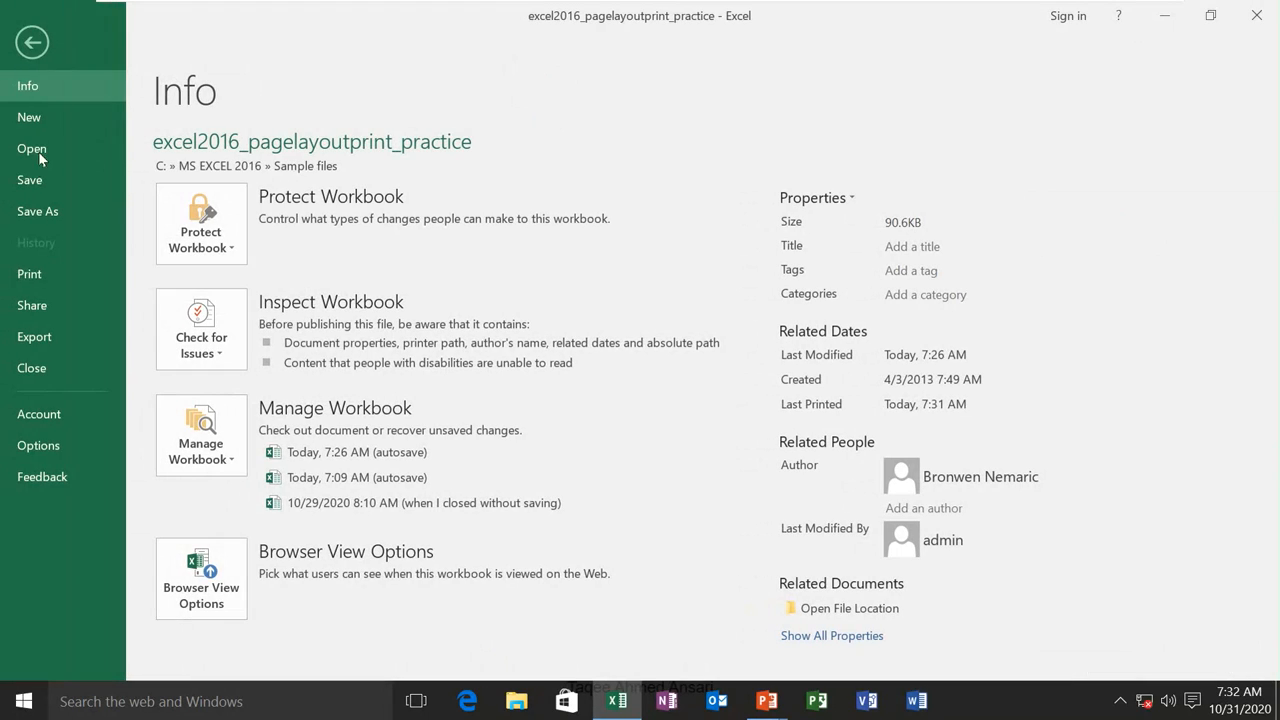
{"action": "left_click", "coordinate": [32, 280]}
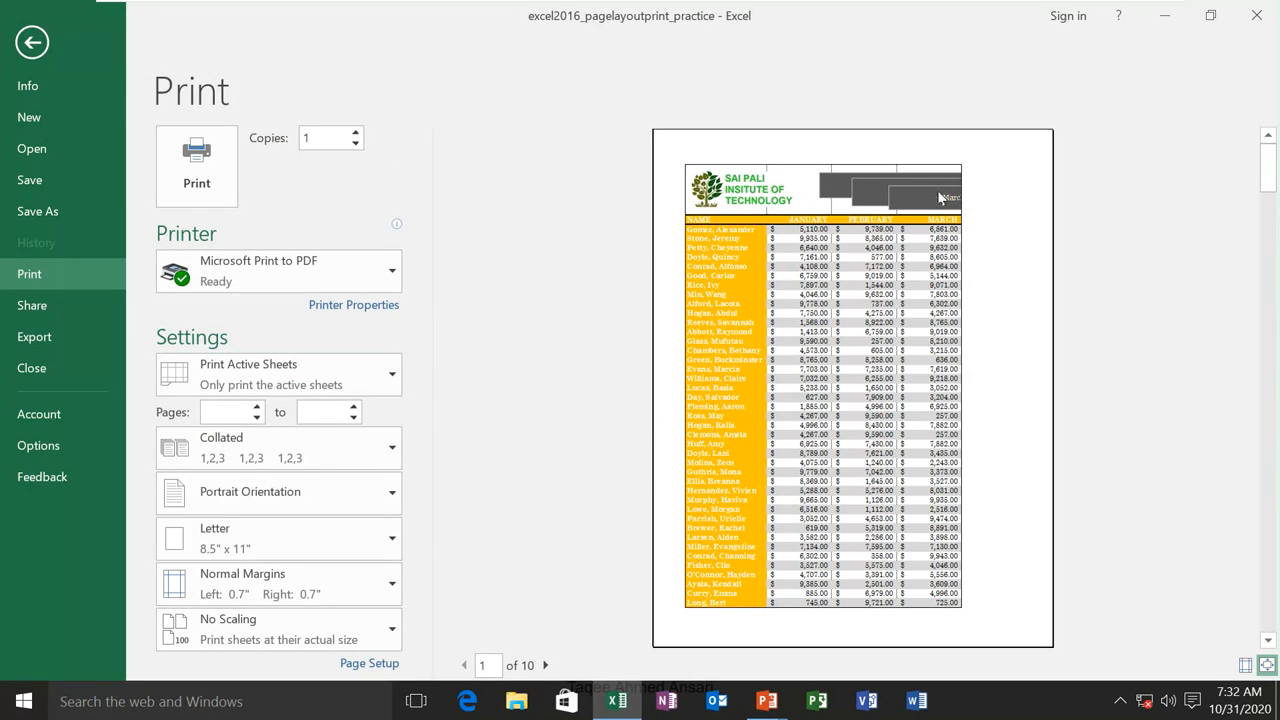
{"action": "left_click", "coordinate": [31, 42]}
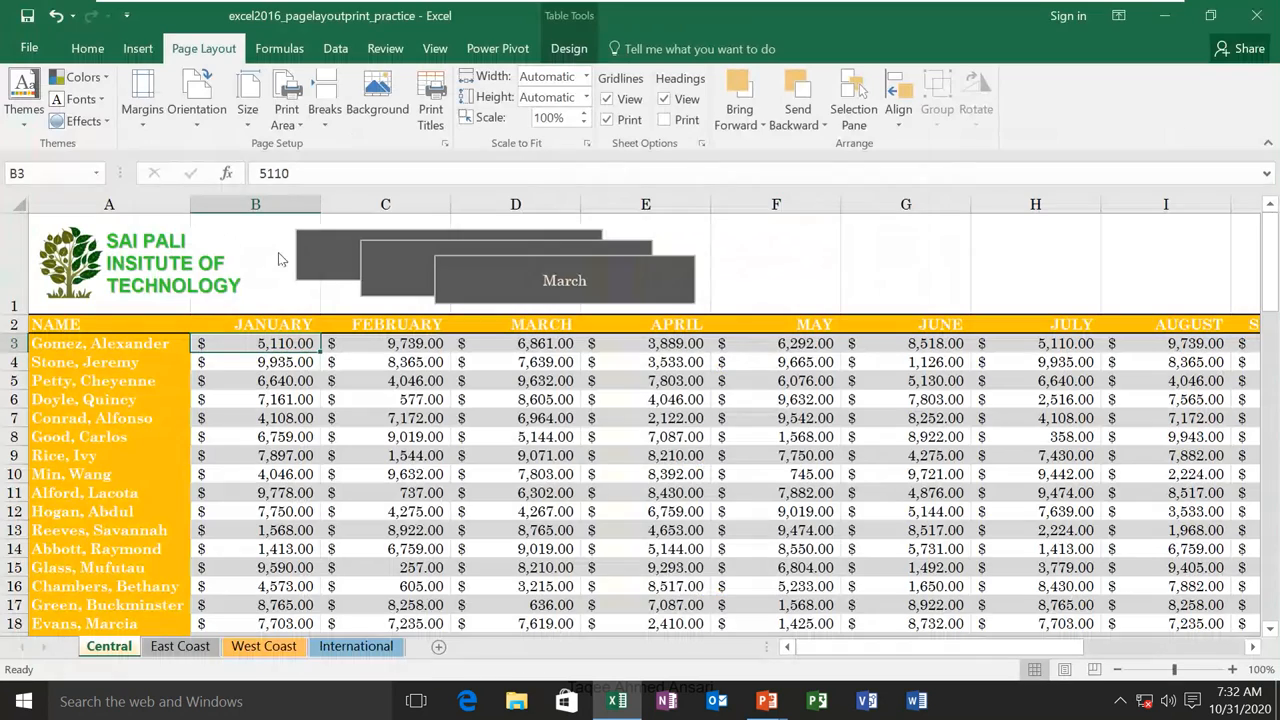
{"action": "left_click", "coordinate": [607, 99]}
{"action": "left_click", "coordinate": [606, 120]}
Hide the row and column headings on screen and show them again, and check the headings in the print preview
{"action": "left_click", "coordinate": [662, 99]}
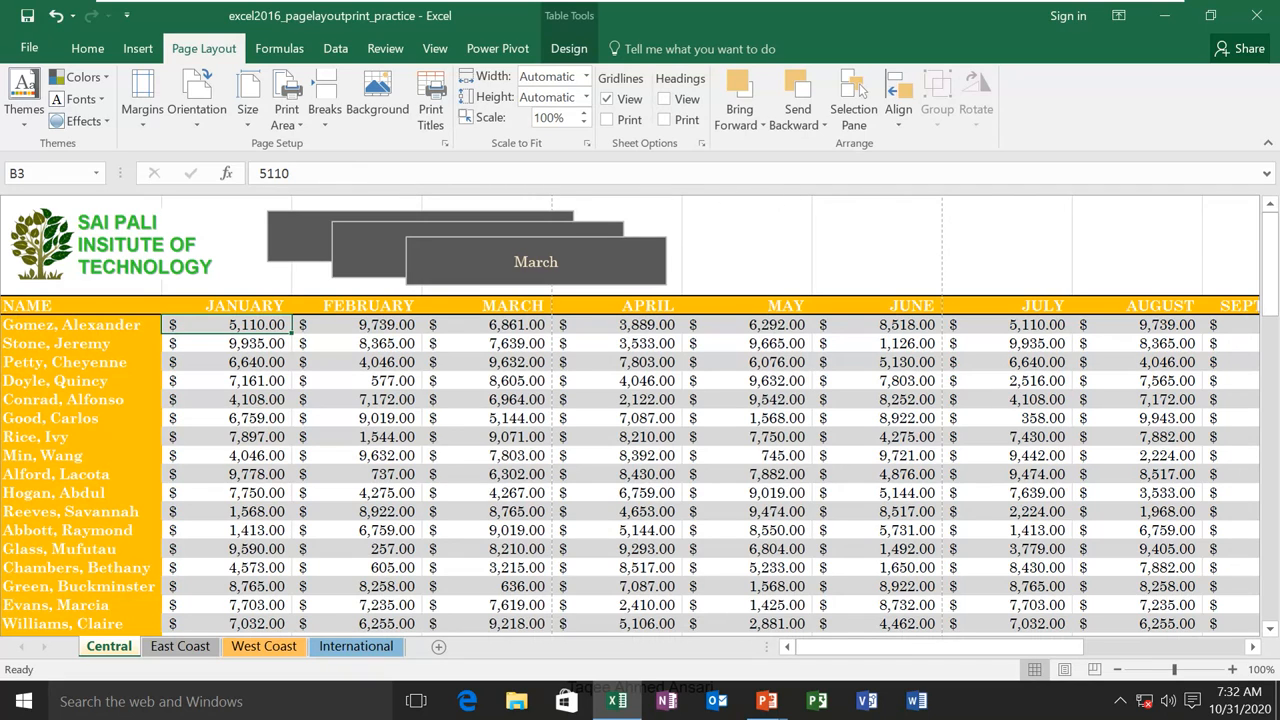
{"action": "left_click", "coordinate": [665, 100]}
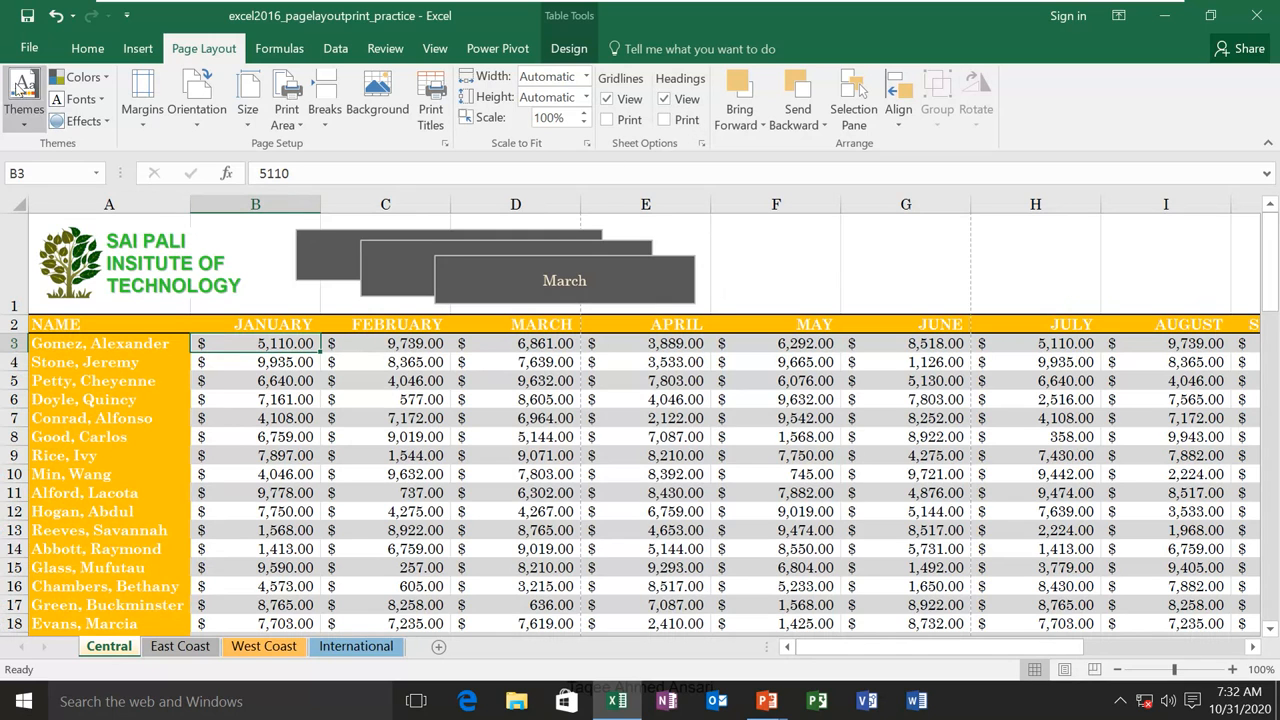
{"action": "left_click", "coordinate": [29, 50]}
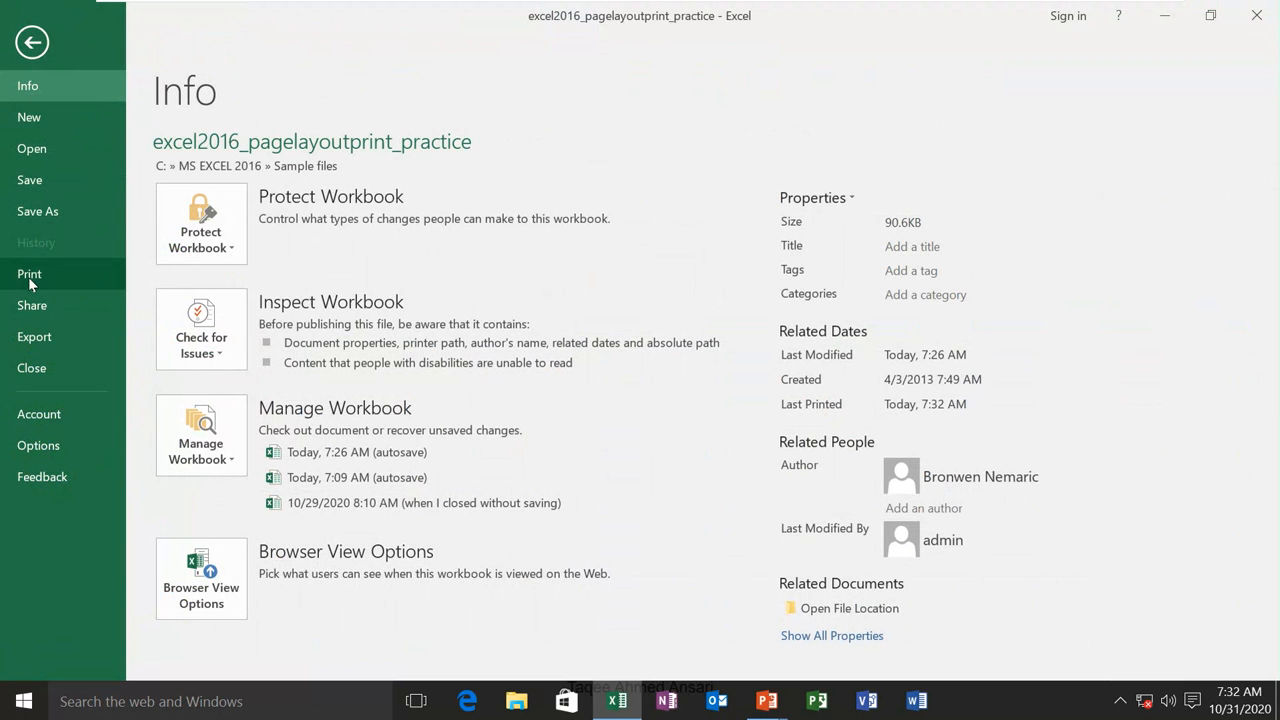
{"action": "key", "text": "ctrl+p"}
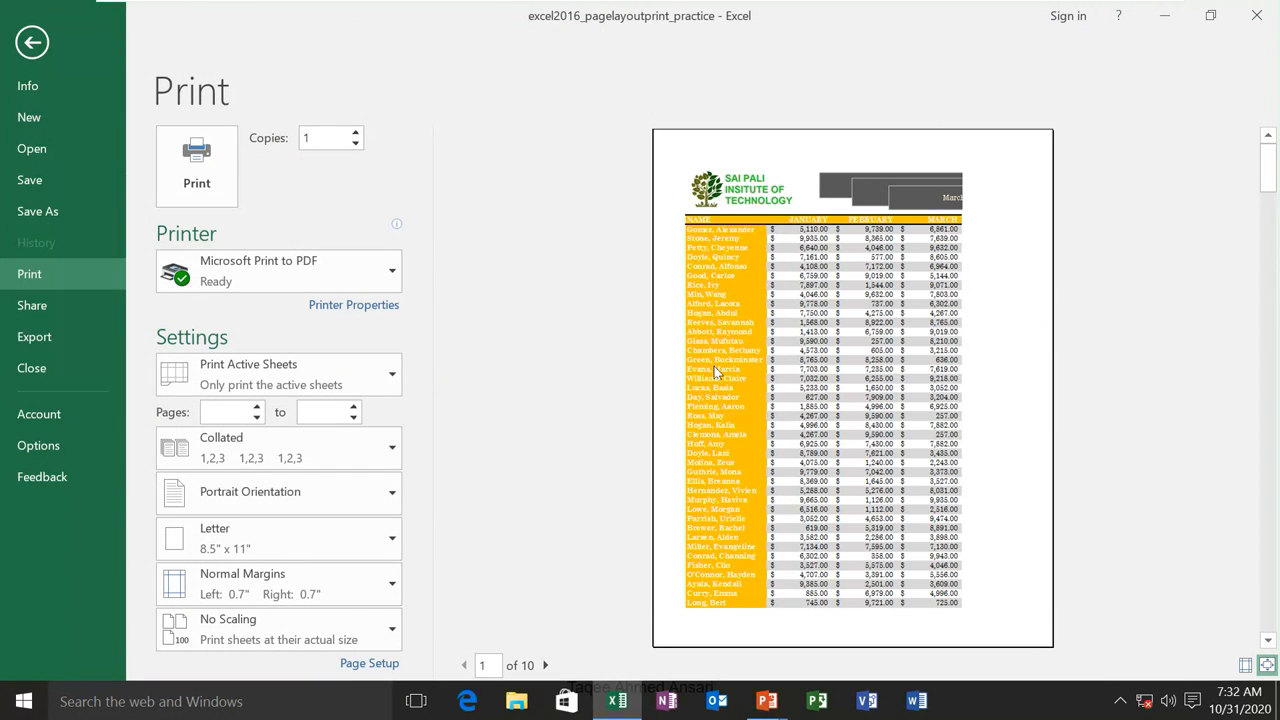
{"action": "key", "text": "Escape"}
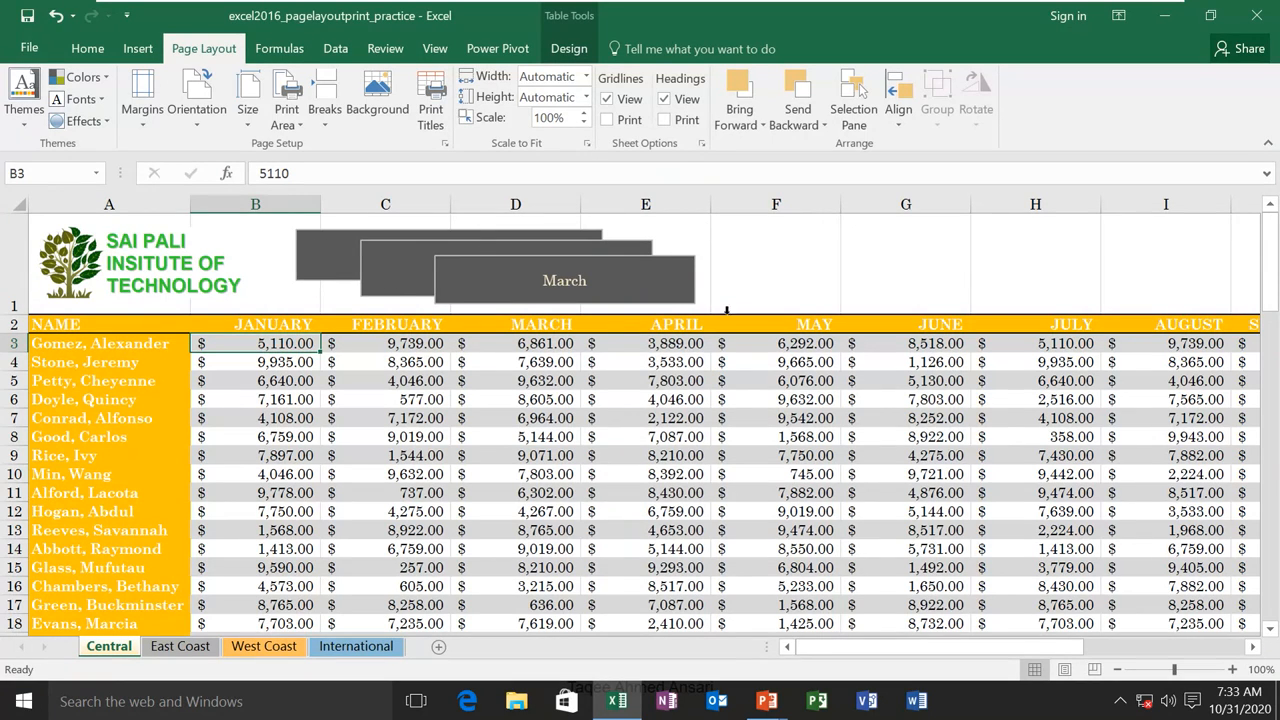
Turn on printing of row and column headings for the Central sheet and check it in the print preview
{"action": "left_click", "coordinate": [664, 119]}
{"action": "left_click", "coordinate": [29, 48]}
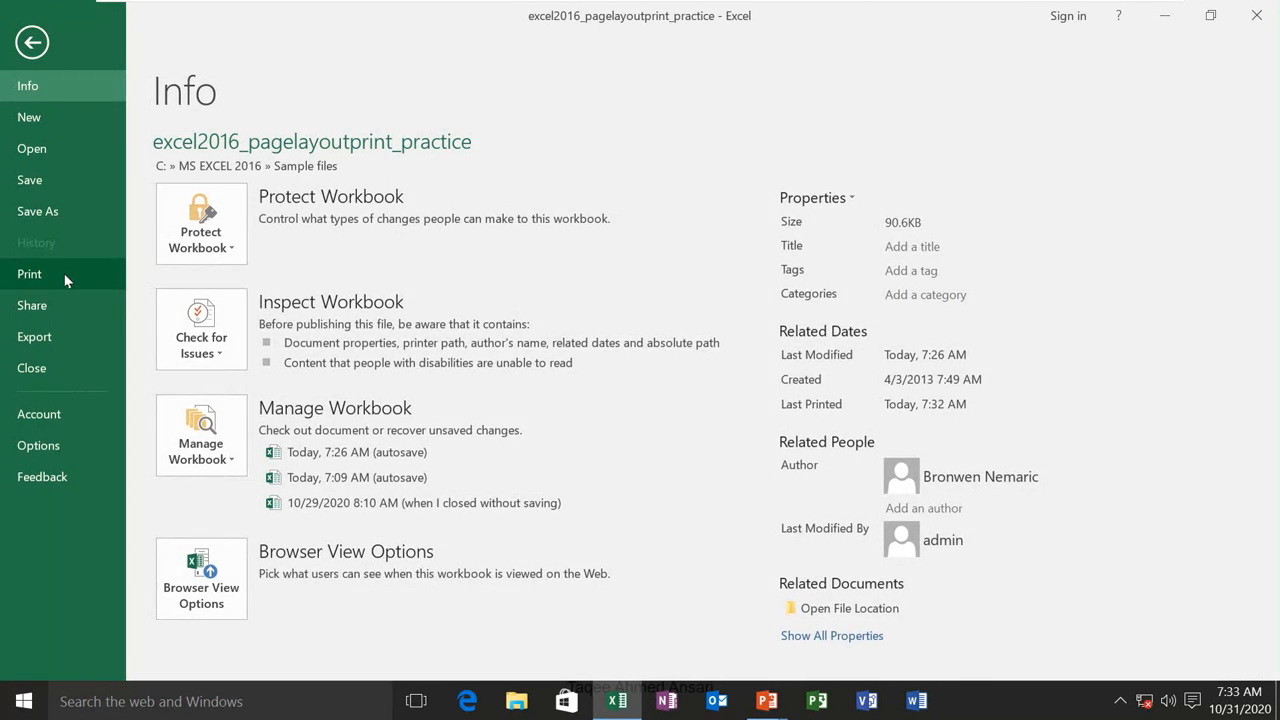
{"action": "left_click", "coordinate": [64, 273]}
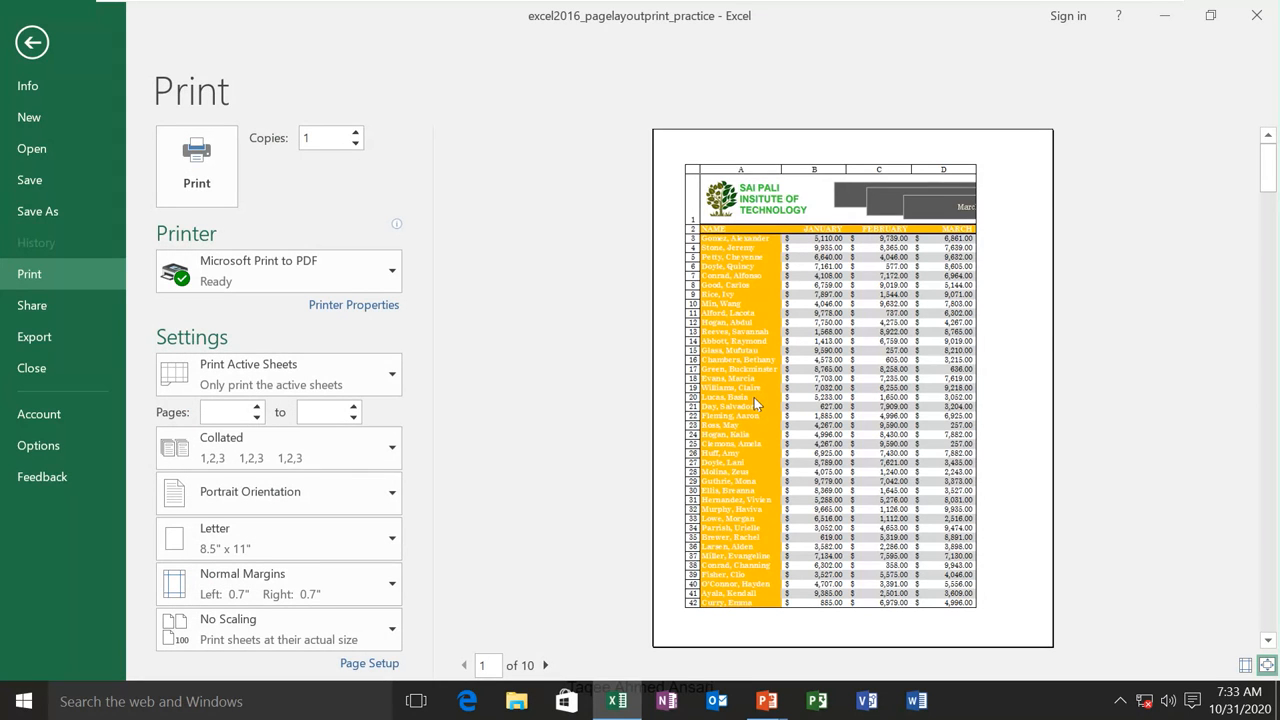
{"action": "left_click", "coordinate": [31, 42]}
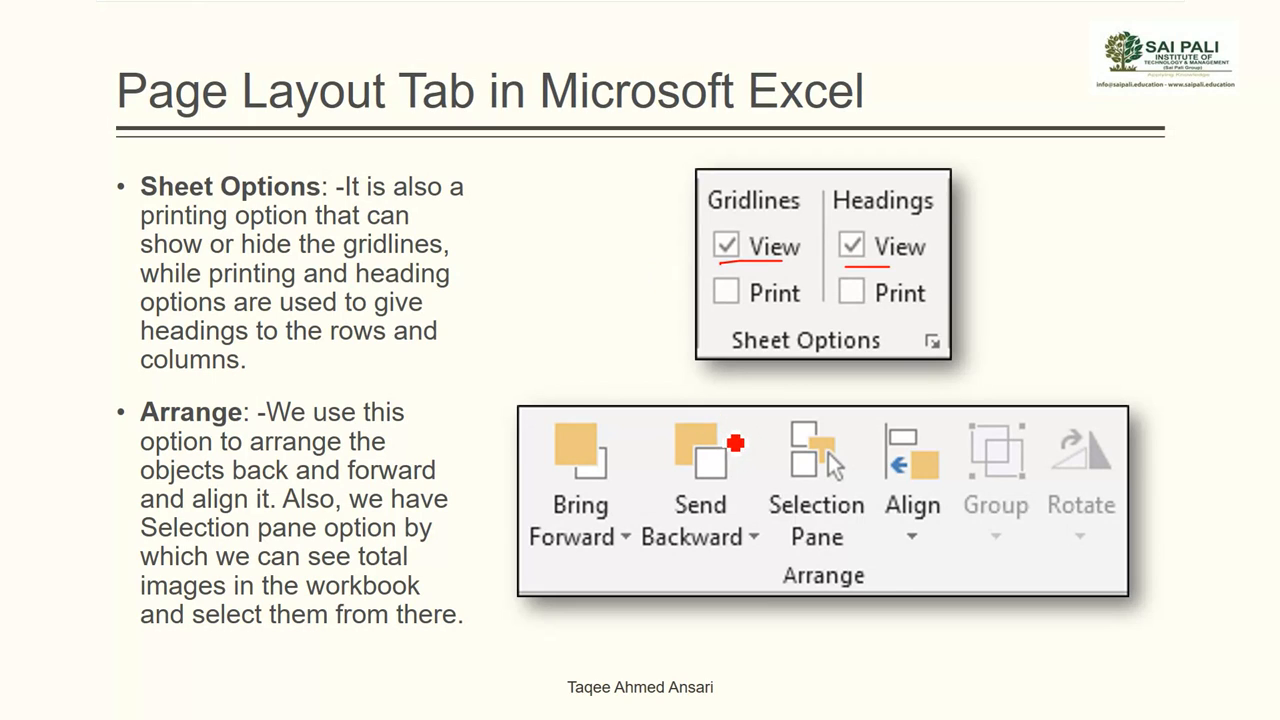
{"action": "mouse_move", "coordinate": [800, 568]}
{"action": "left_mouse_down"}
{"action": "mouse_move", "coordinate": [912, 585]}
{"action": "mouse_move", "coordinate": [786, 606]}
{"action": "mouse_move", "coordinate": [812, 569]}
{"action": "left_mouse_up"}
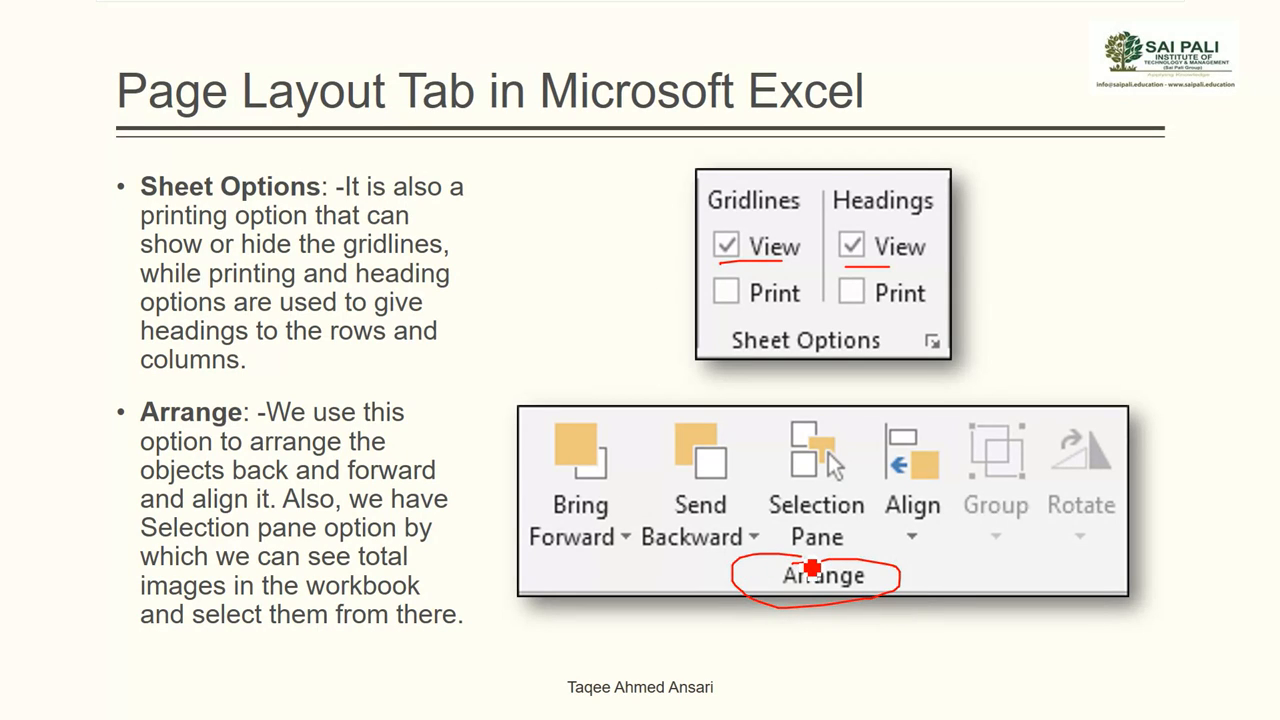